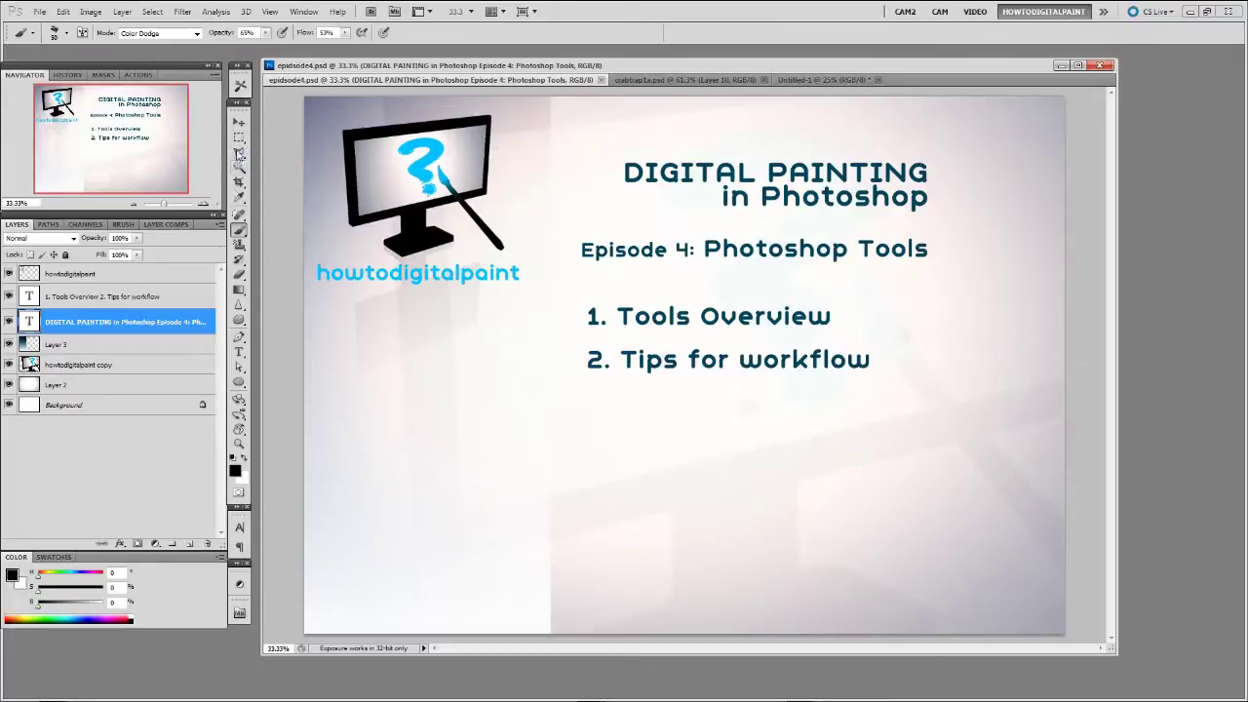
# Step: Try the Lasso tool briefly, then settle back on the Rectangular Marquee tool
pyautogui.click(239, 138)
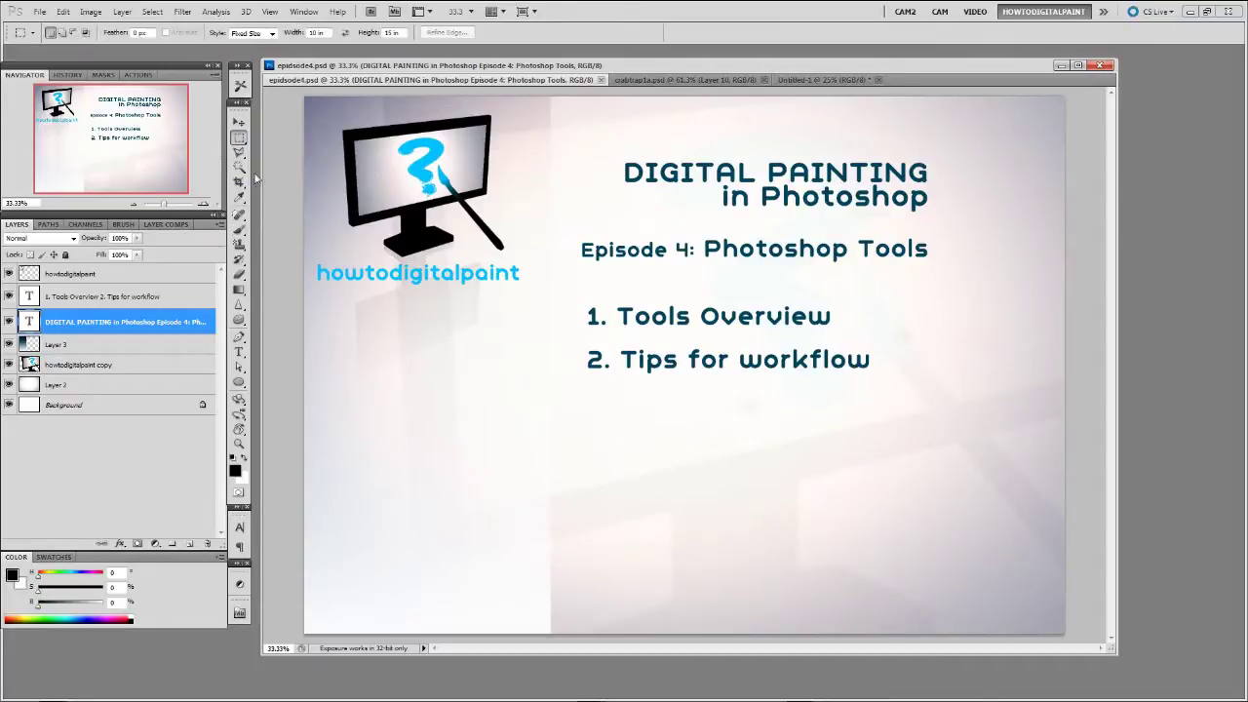
pyautogui.click(239, 152)
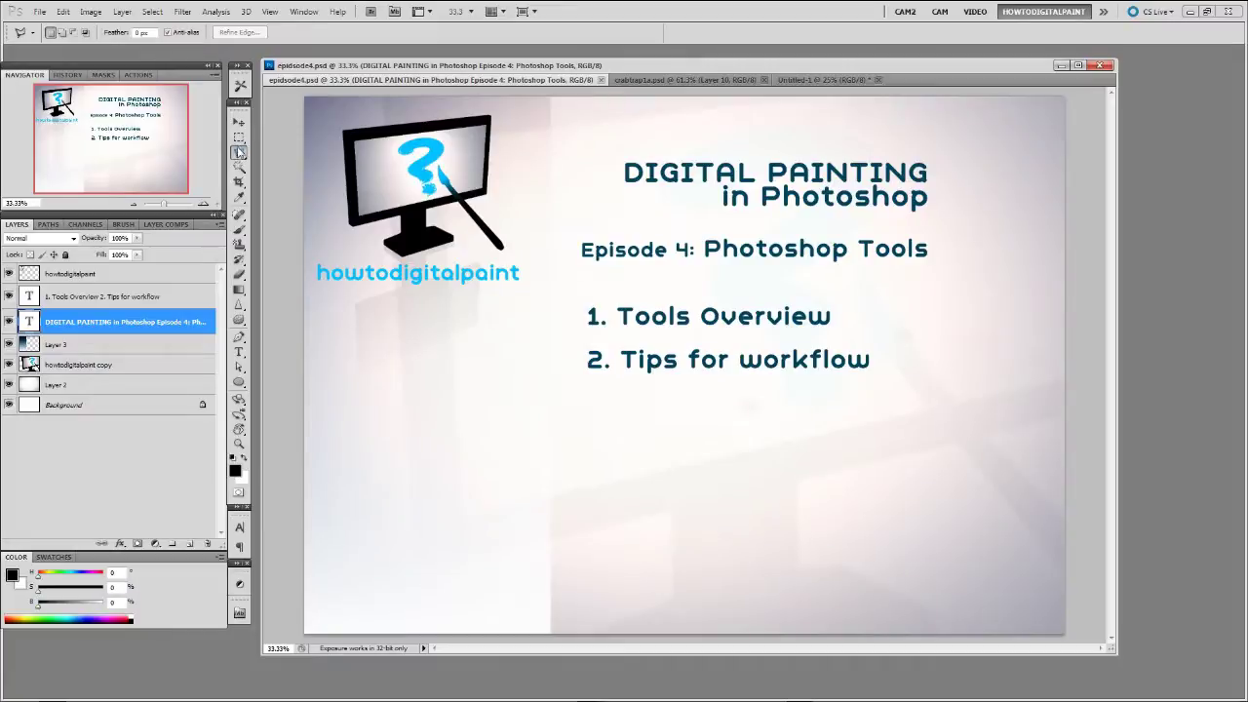
pyautogui.click(239, 138)
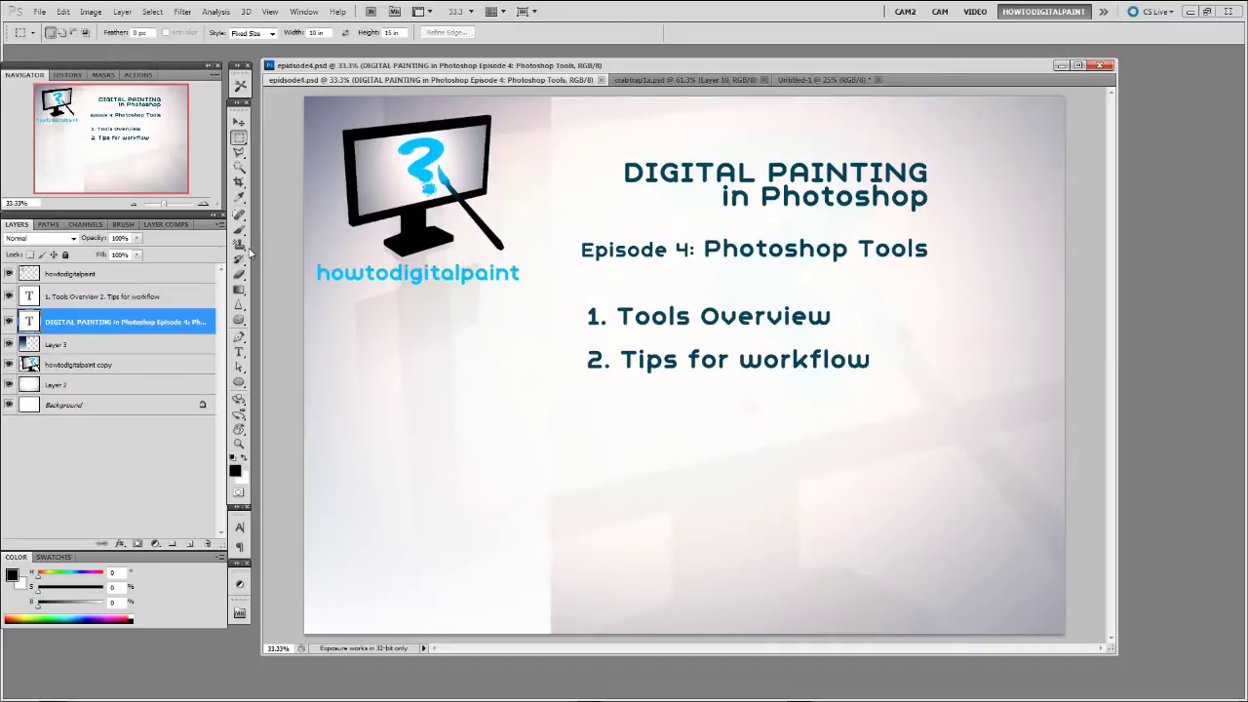
# Step: With the Move tool, nudge the numbered list layer and the howtodigitalpaint logo slightly left
pyautogui.click(240, 123)
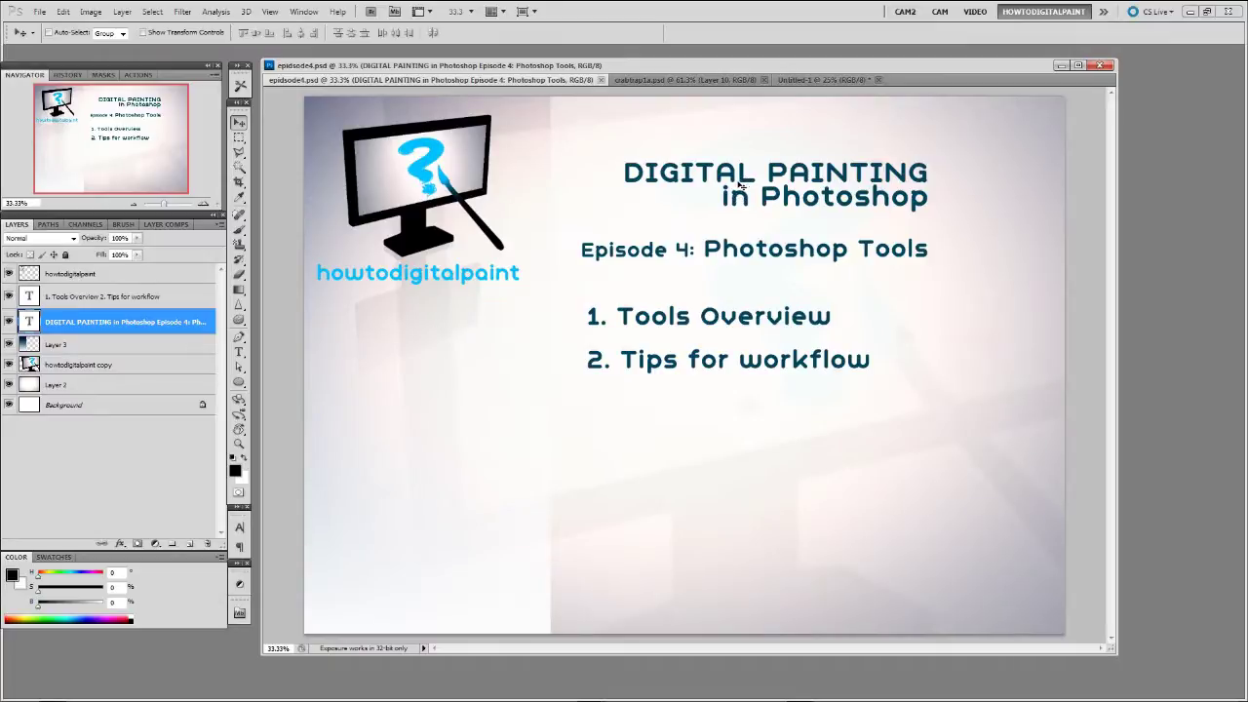
pyautogui.click(680, 320)
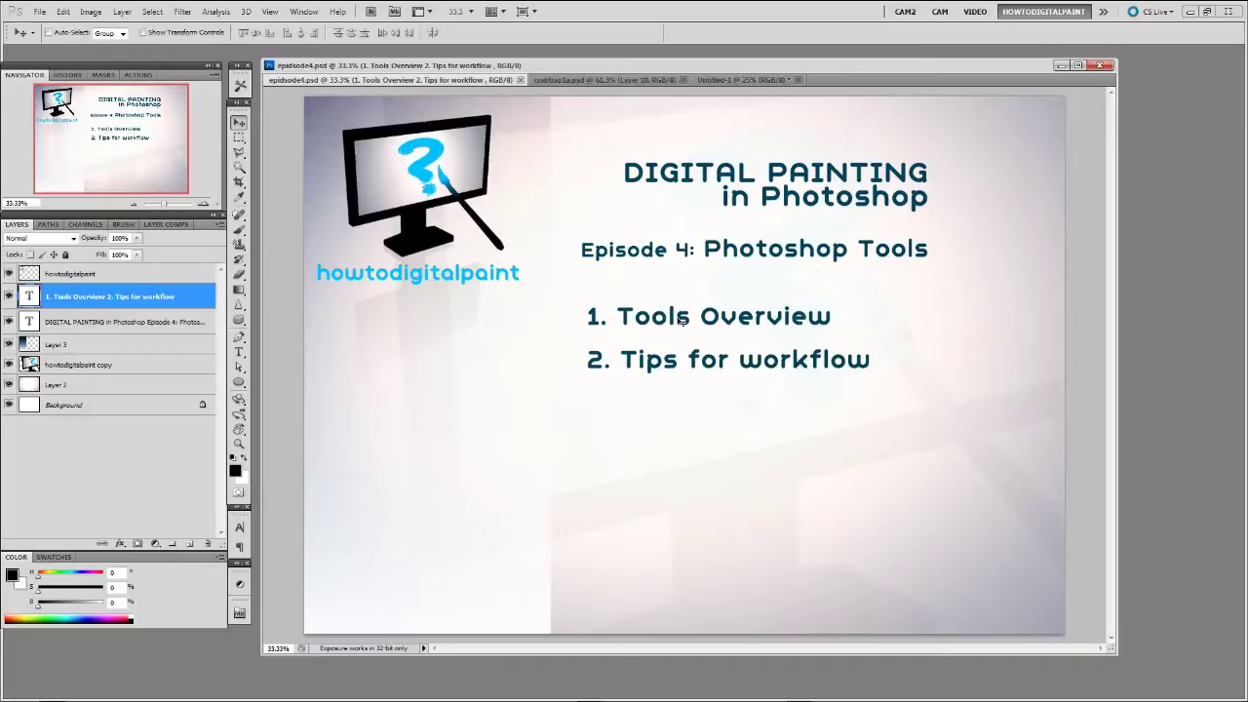
pyautogui.moveTo(679, 320); pyautogui.dragTo(674, 321)
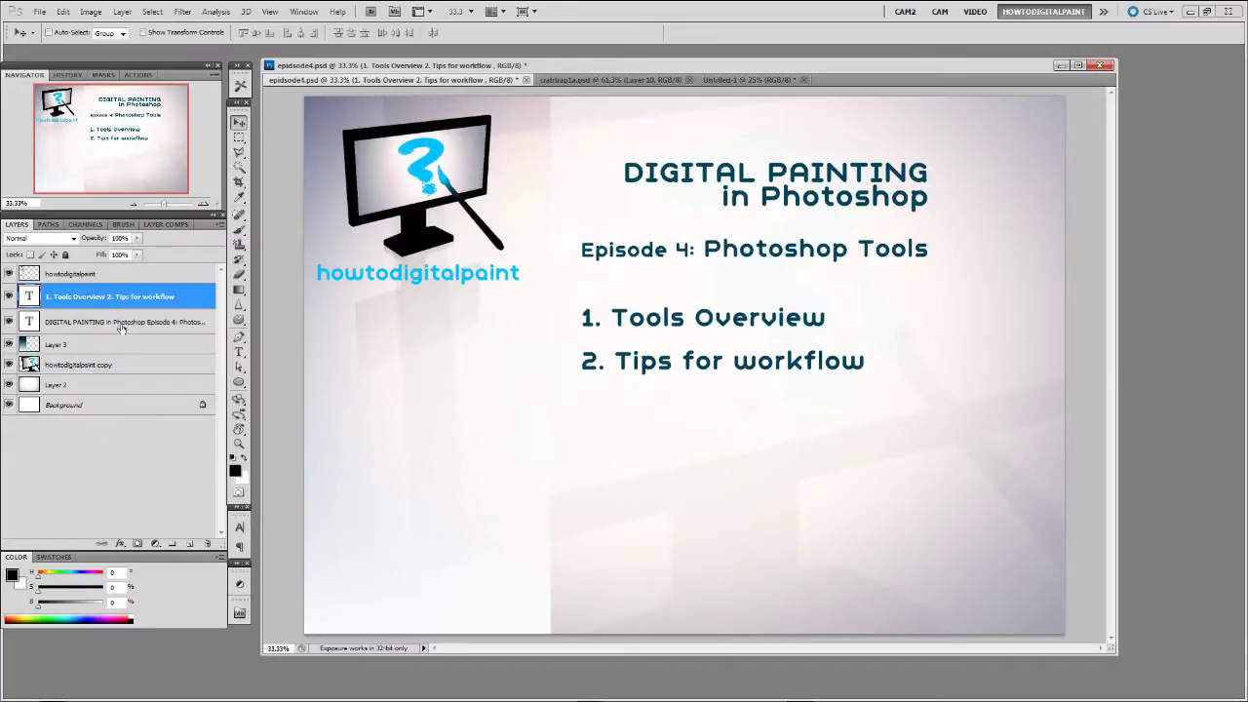
pyautogui.moveTo(429, 174); pyautogui.dragTo(425, 173)
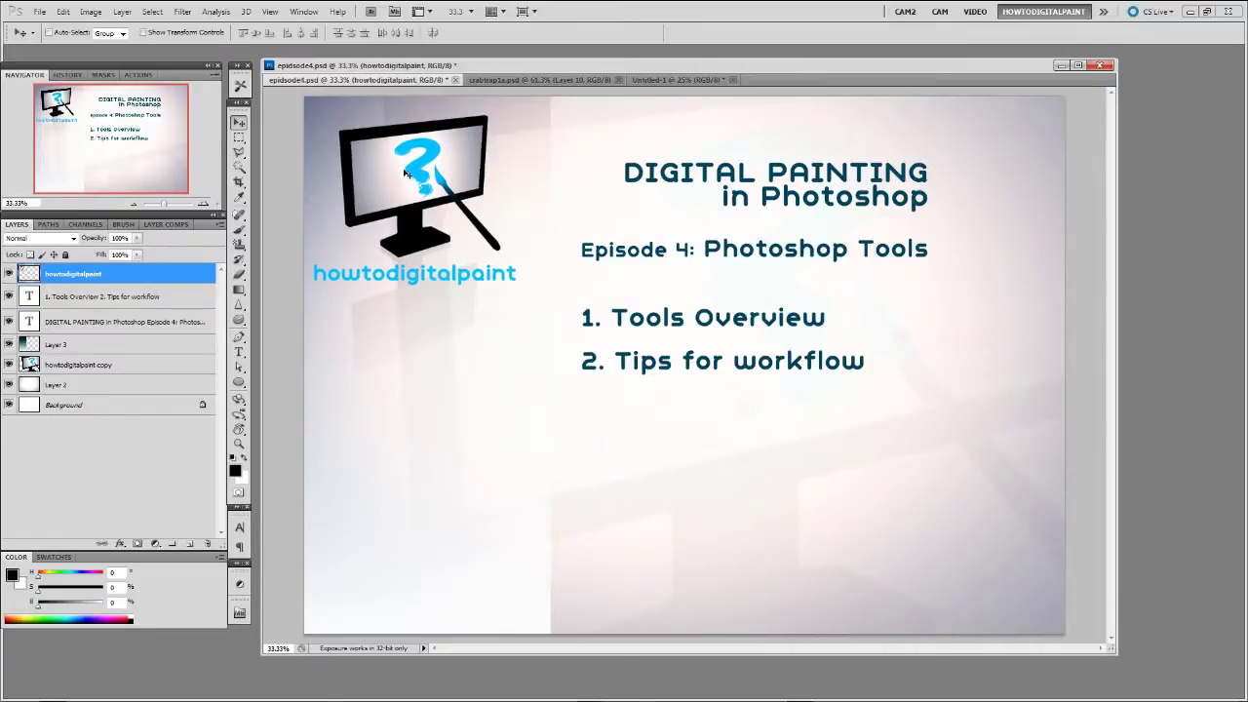
# Step: Set the marquee style to Fixed Ratio 2.19:1 and draw a selection across the slide centre
pyautogui.click(239, 139)
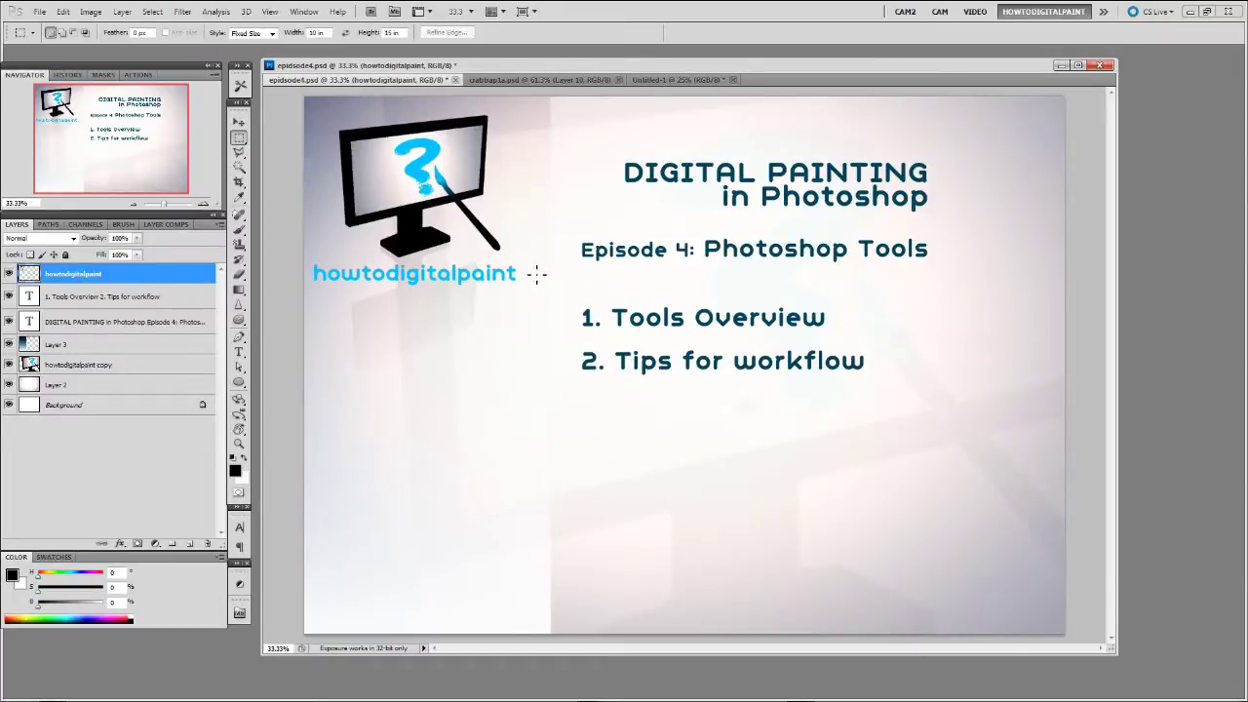
pyautogui.moveTo(535, 280); pyautogui.dragTo(415, 96)
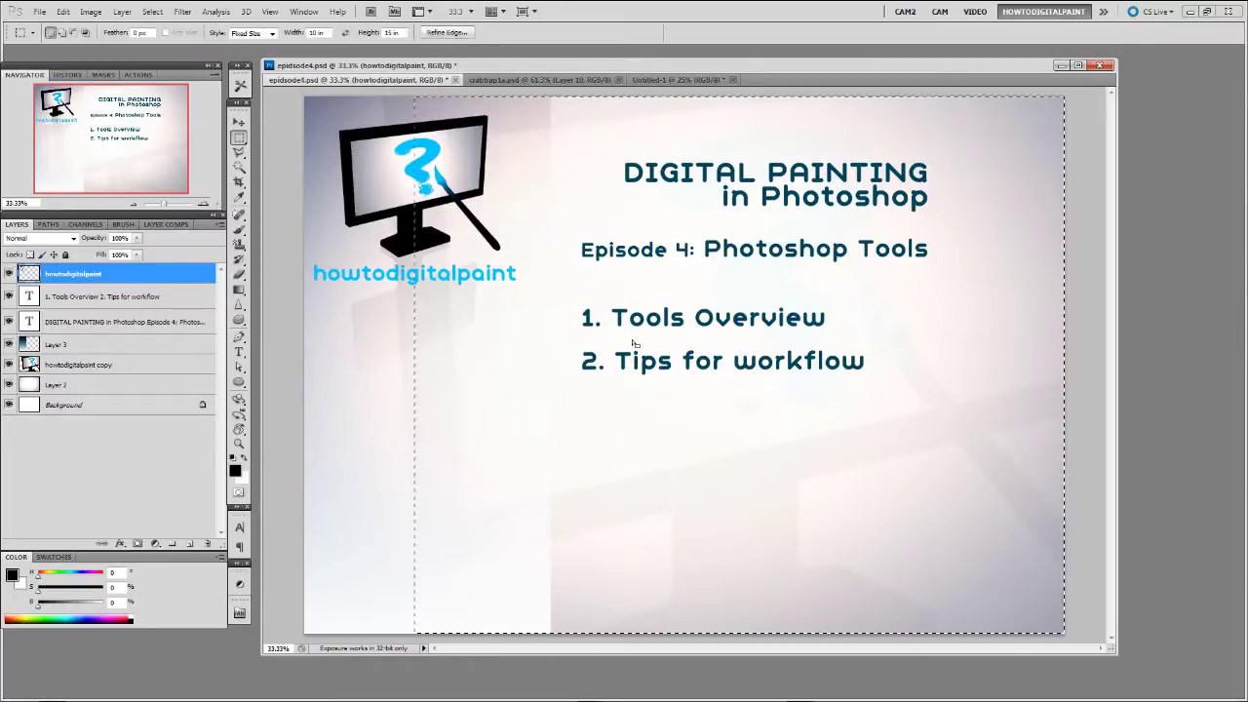
pyautogui.click(272, 33)
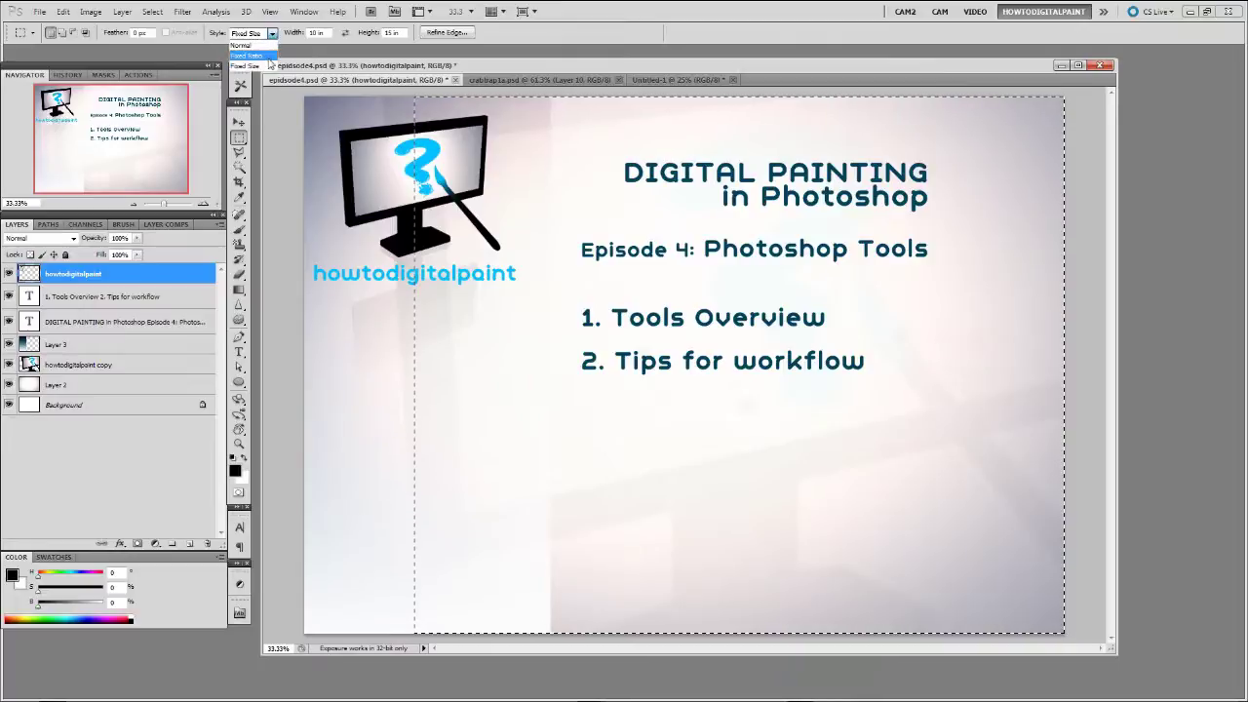
pyautogui.click(263, 57)
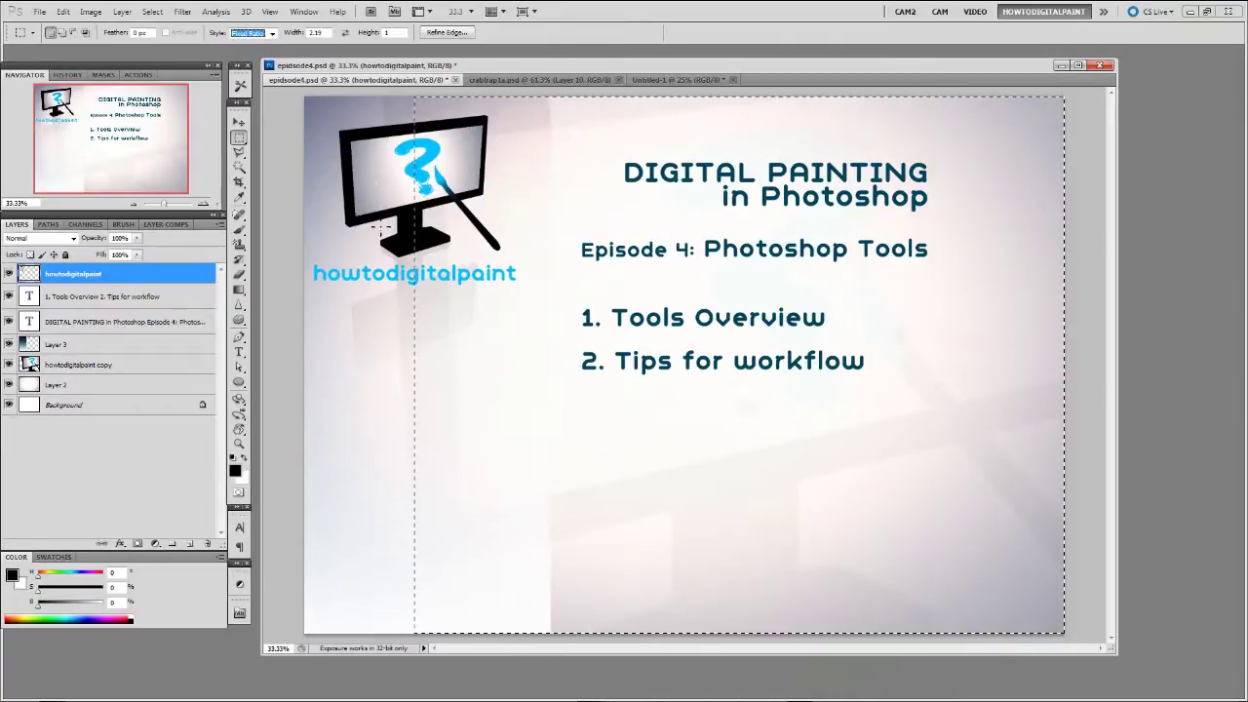
pyautogui.moveTo(350, 211); pyautogui.dragTo(781, 407)
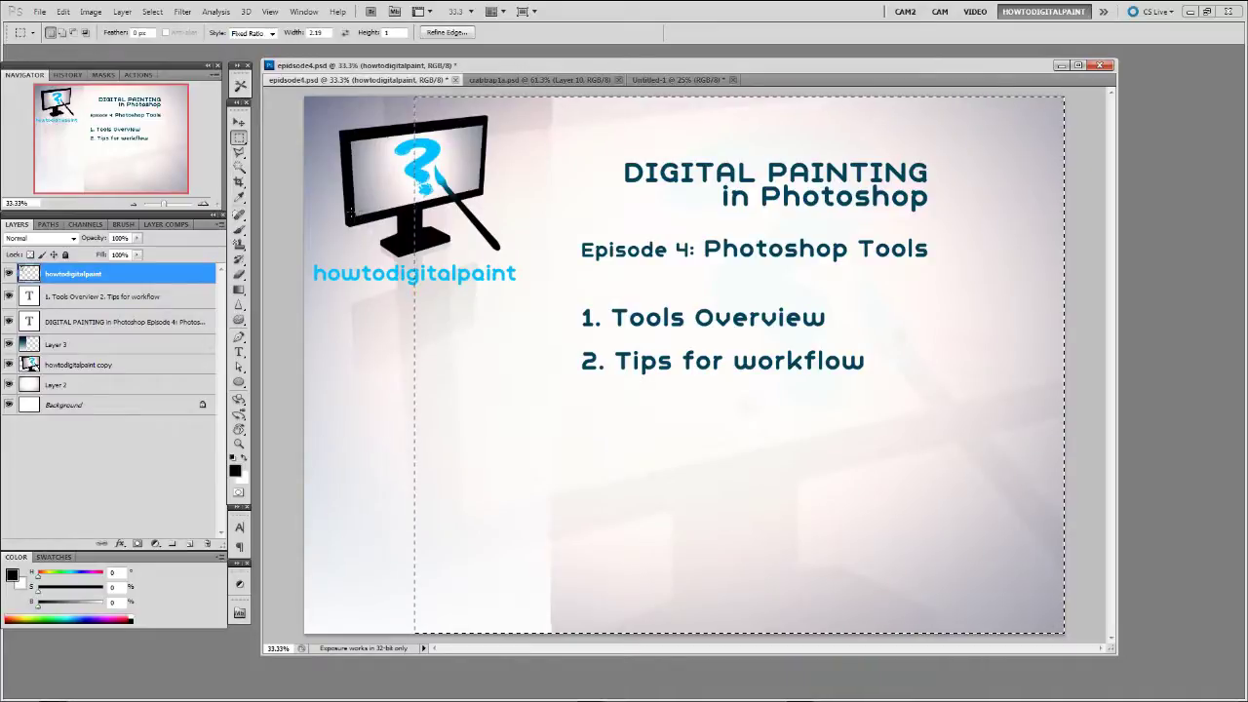
# Step: Fill the selection with black on a new layer, deselect, and move the rectangle below the list
pyautogui.click(189, 543)
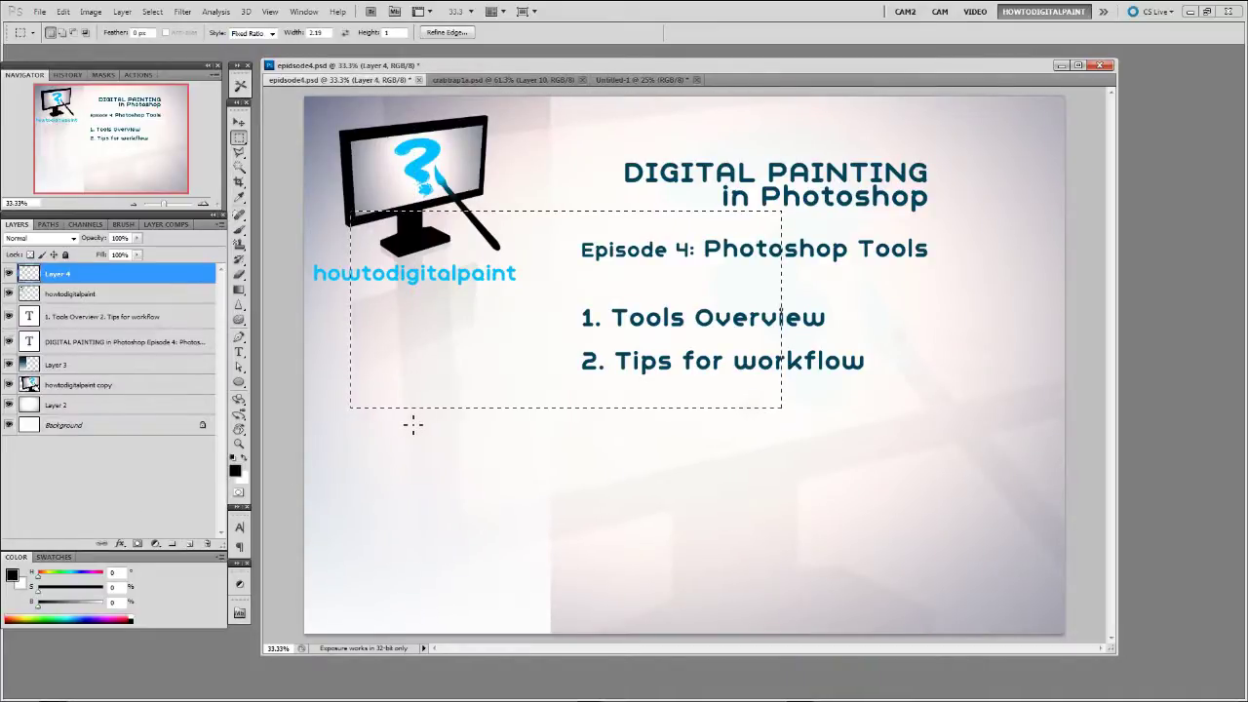
pyautogui.hotkey('alt', 'BackSpace')
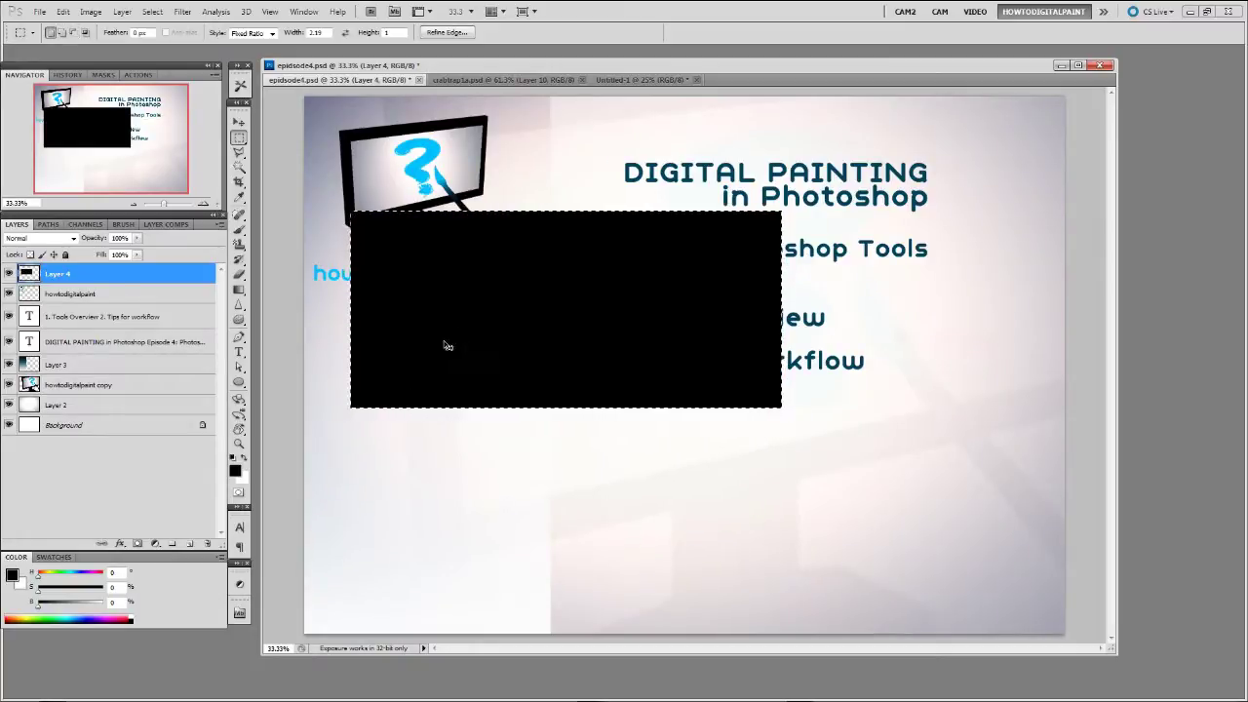
pyautogui.hotkey('ctrl', 'd')
pyautogui.press('v')
pyautogui.moveTo(510, 323); pyautogui.dragTo(502, 488)
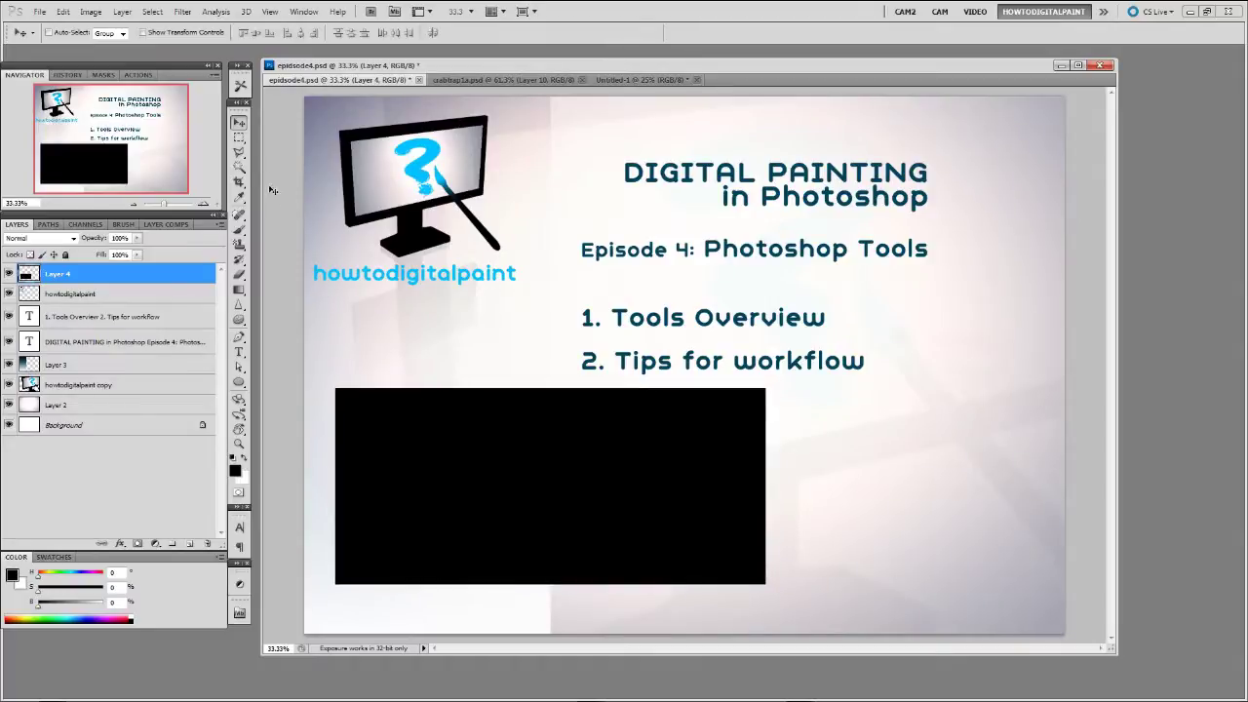
# Step: Keep the marquee on Fixed Ratio and delete the black-filled Layer 4
pyautogui.click(239, 138)
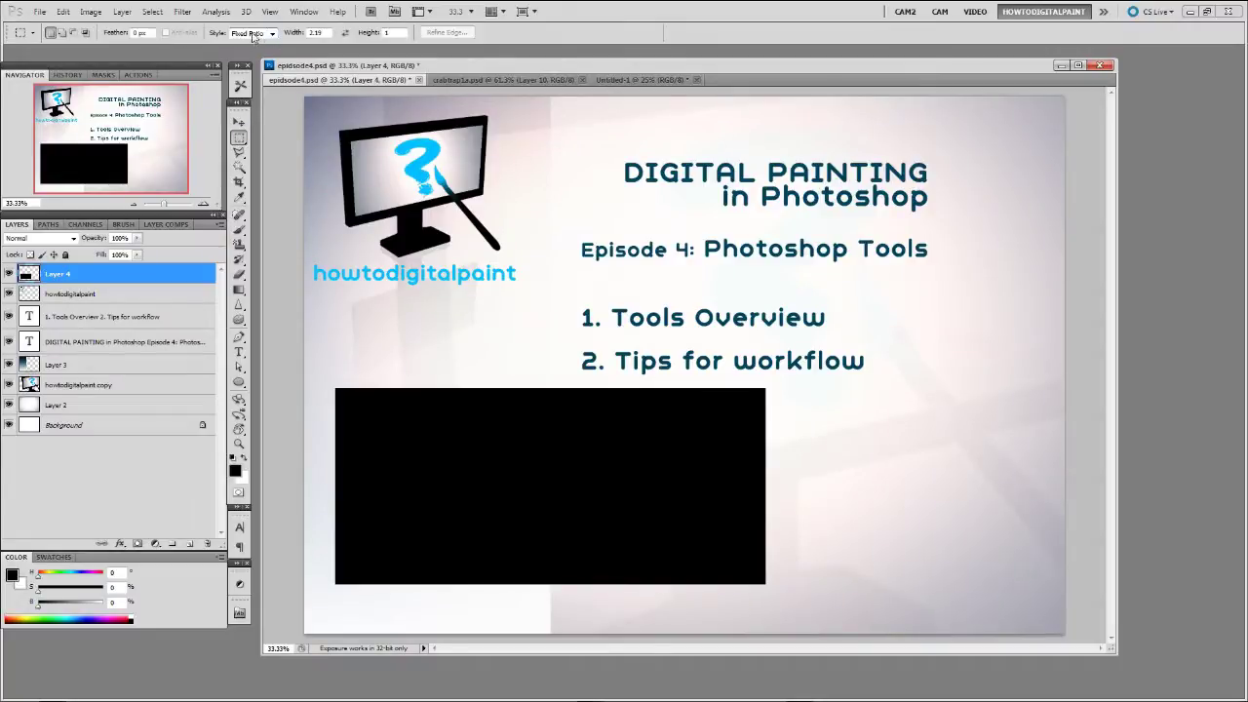
pyautogui.click(272, 32)
pyautogui.click(249, 57)
pyautogui.moveTo(153, 296); pyautogui.dragTo(207, 543)
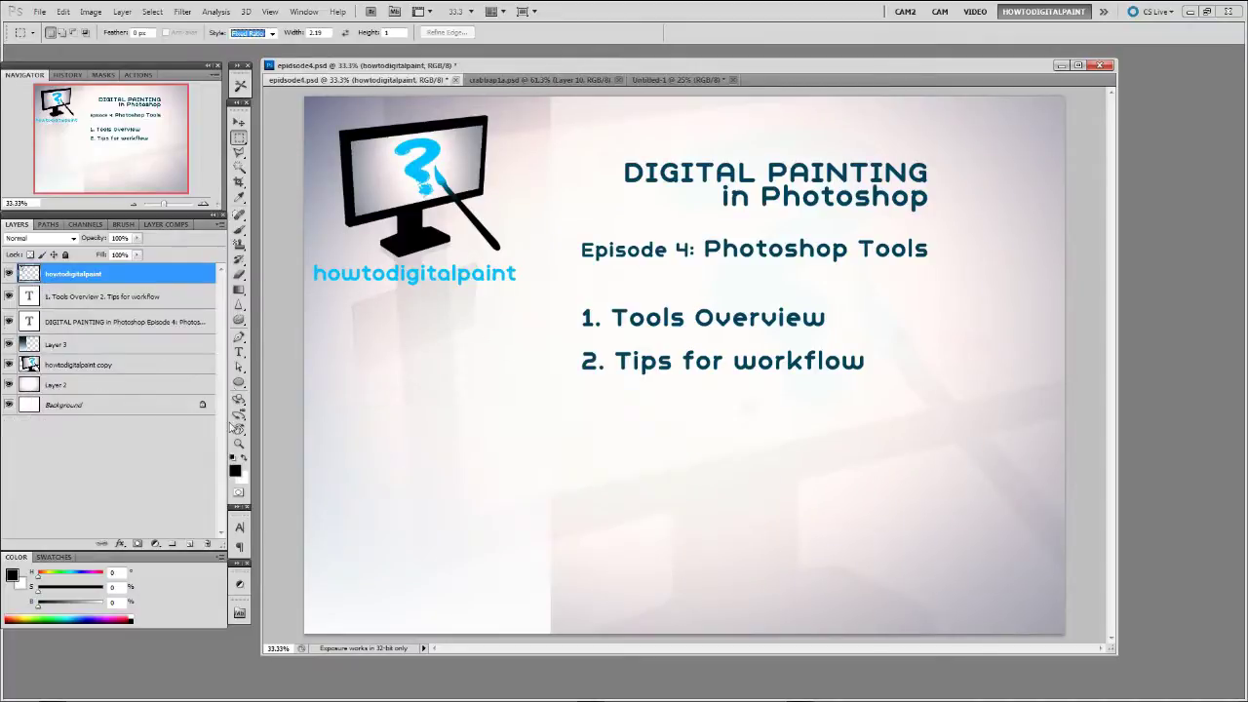
# Step: Lasso the title and list text, cancel out of Refine Edge, deselect, and take the Magic Wand
pyautogui.click(239, 152)
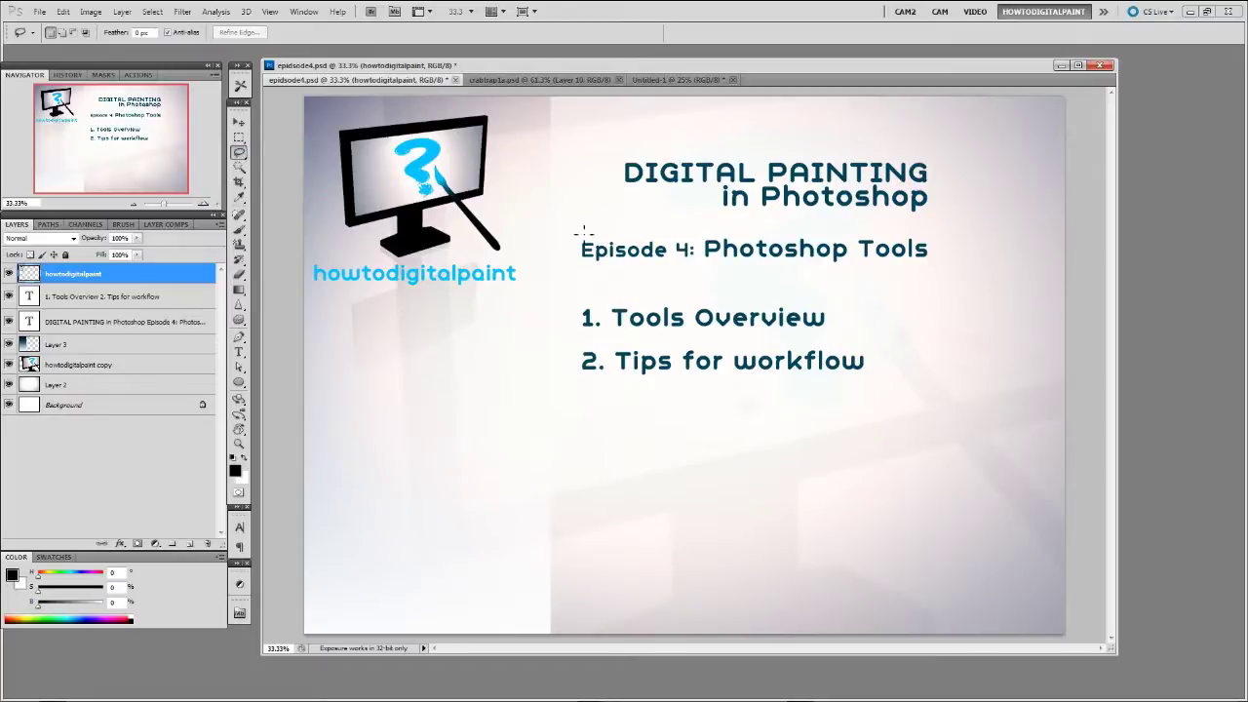
pyautogui.moveTo(569, 176); pyautogui.dragTo(576, 234)
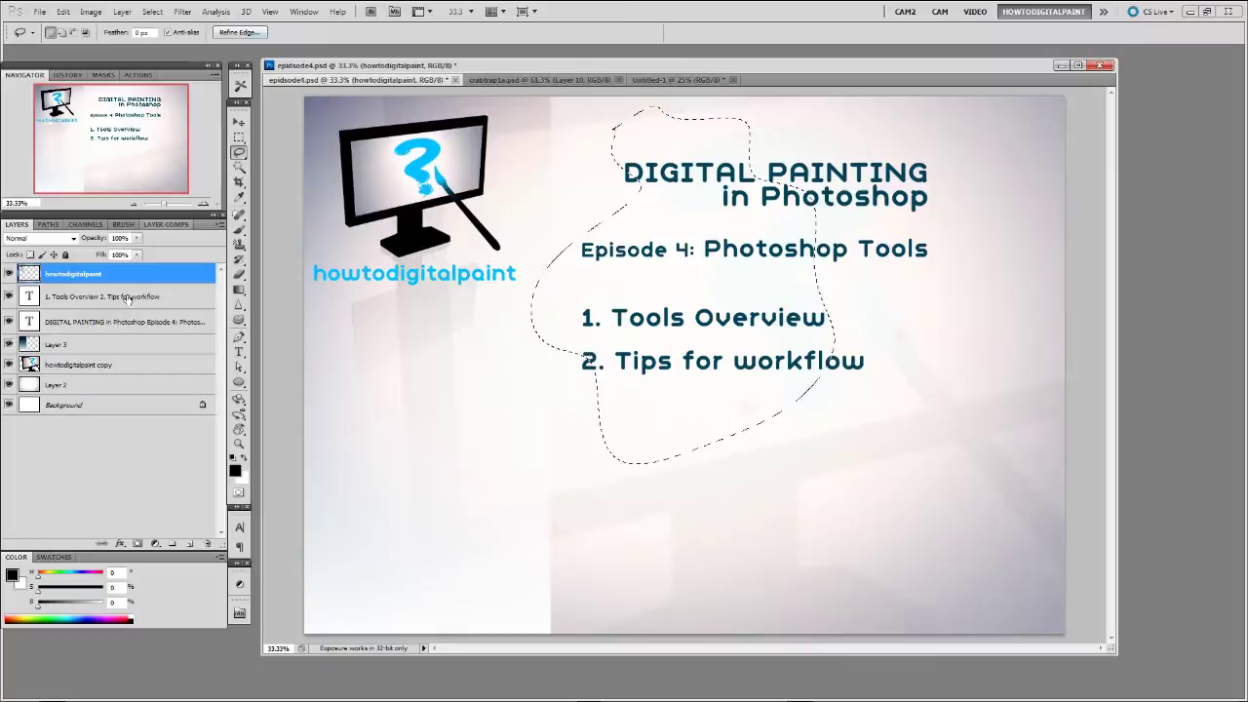
pyautogui.click(118, 322)
pyautogui.click(239, 33)
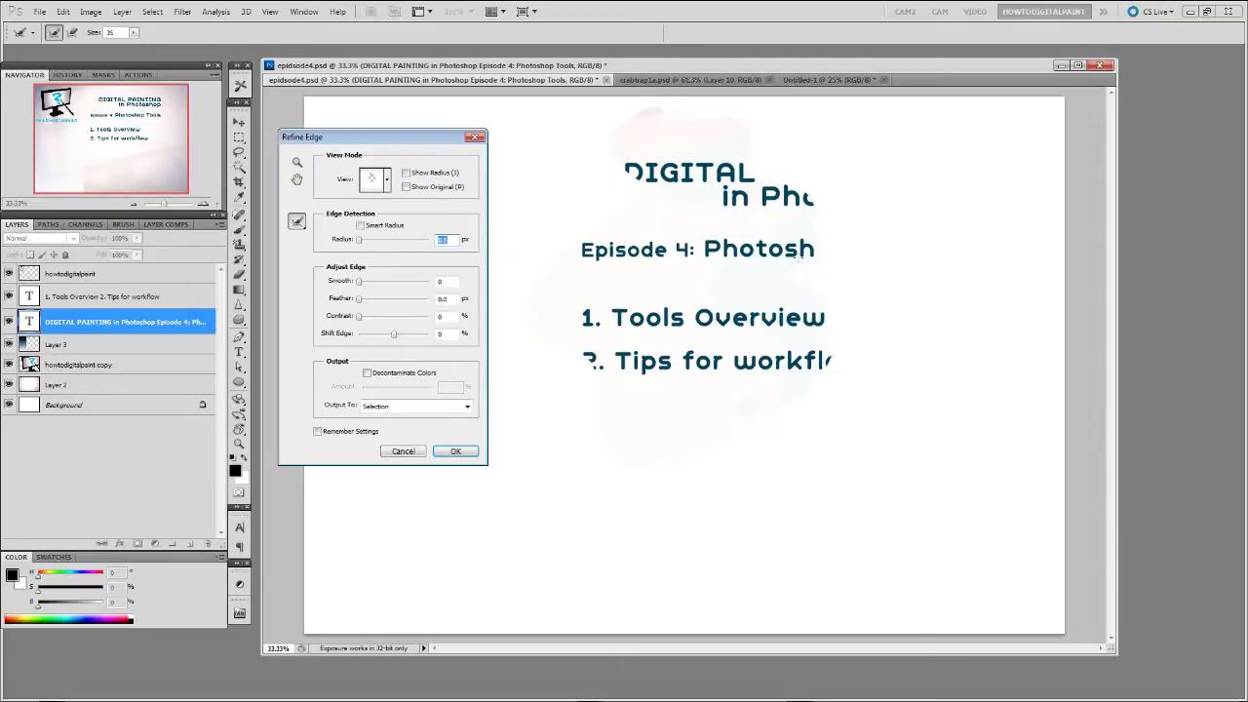
pyautogui.click(402, 452)
pyautogui.hotkey('ctrl', 'd')
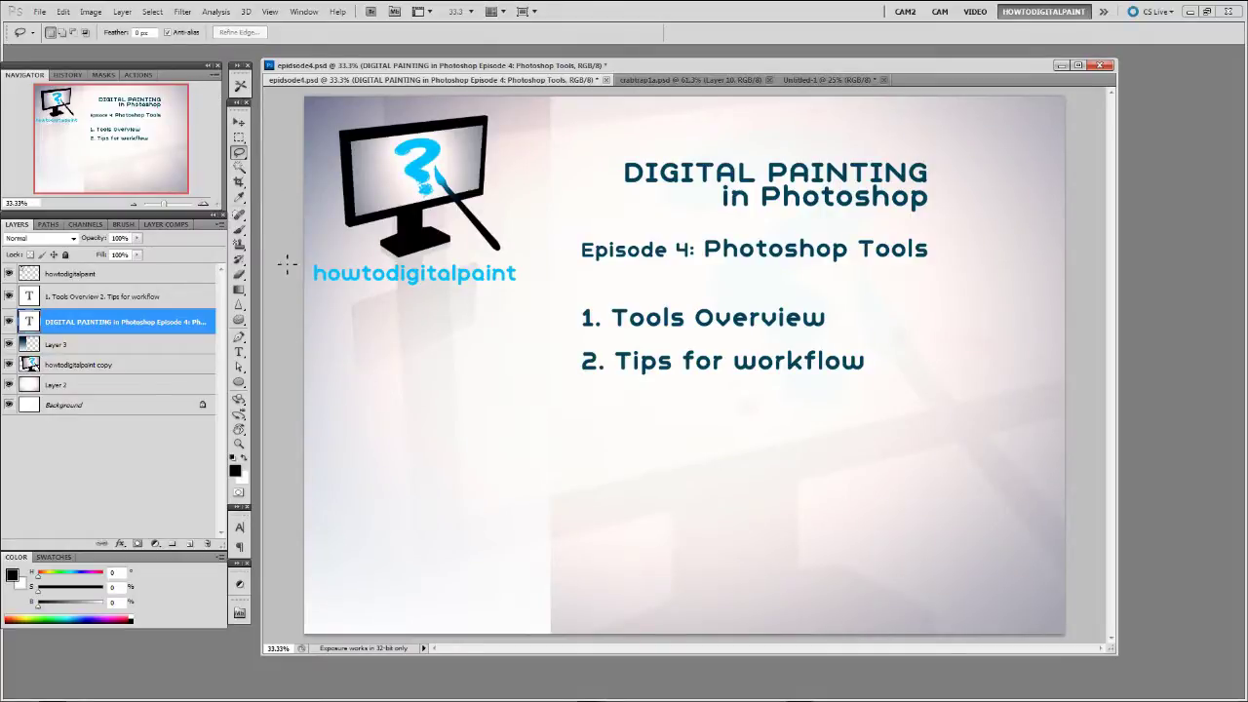
pyautogui.click(239, 167)
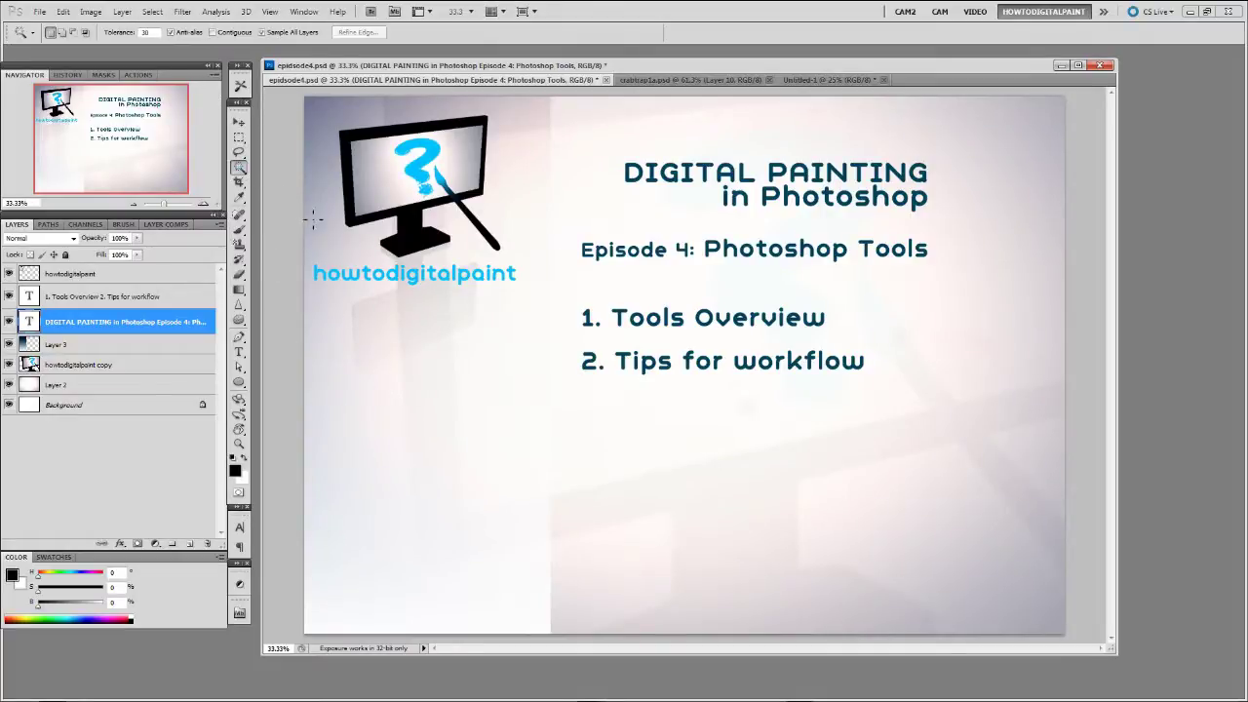
# Step: In crabtrap1a.psd, wand-select the skin and then the white background, then deselect
pyautogui.click(692, 79)
pyautogui.click(598, 291)
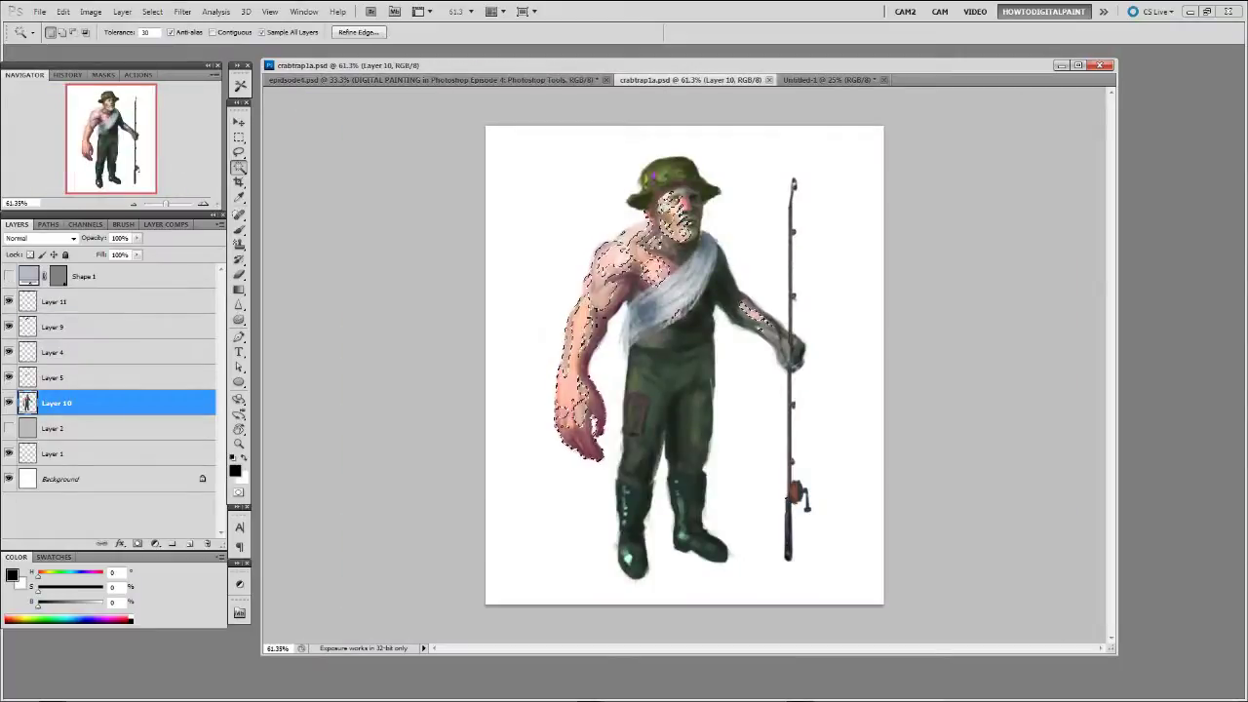
pyautogui.click(544, 286)
pyautogui.hotkey('ctrl', 'd')
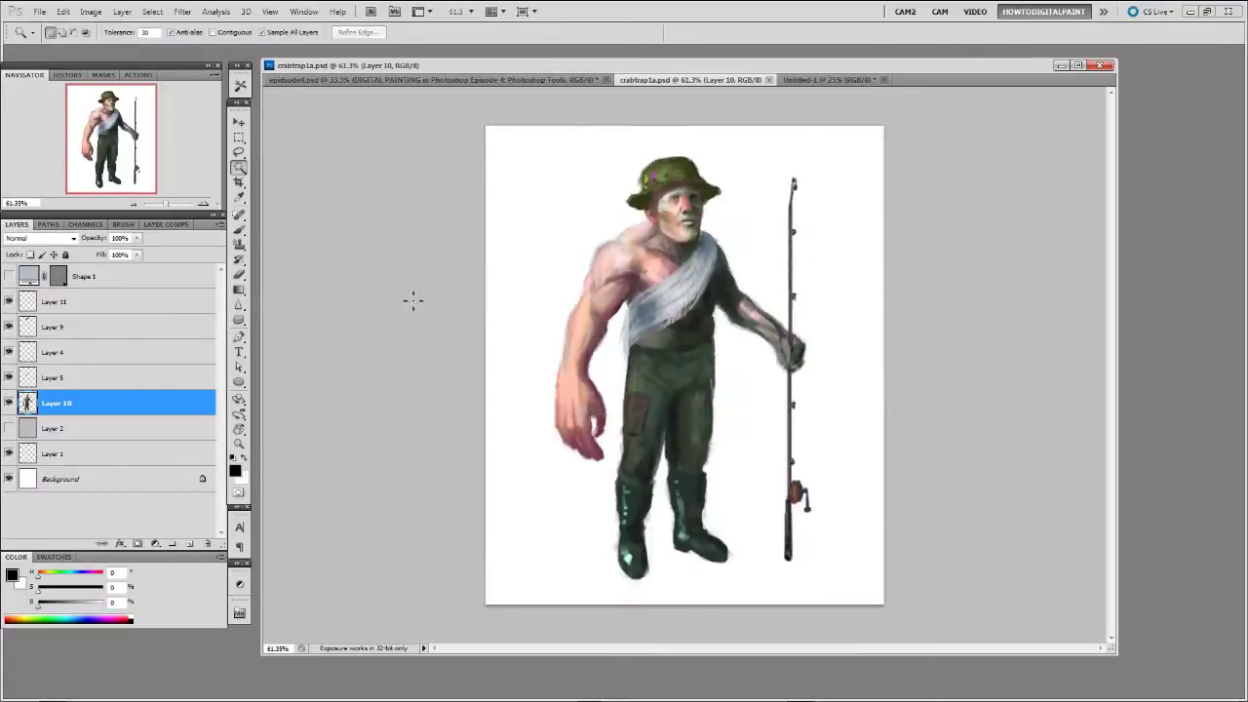
# Step: Select the left arm with Contiguous on, then all skin tones with Contiguous off; pick the Eyedropper
pyautogui.click(212, 33)
pyautogui.moveTo(593, 310); pyautogui.dragTo(586, 325)
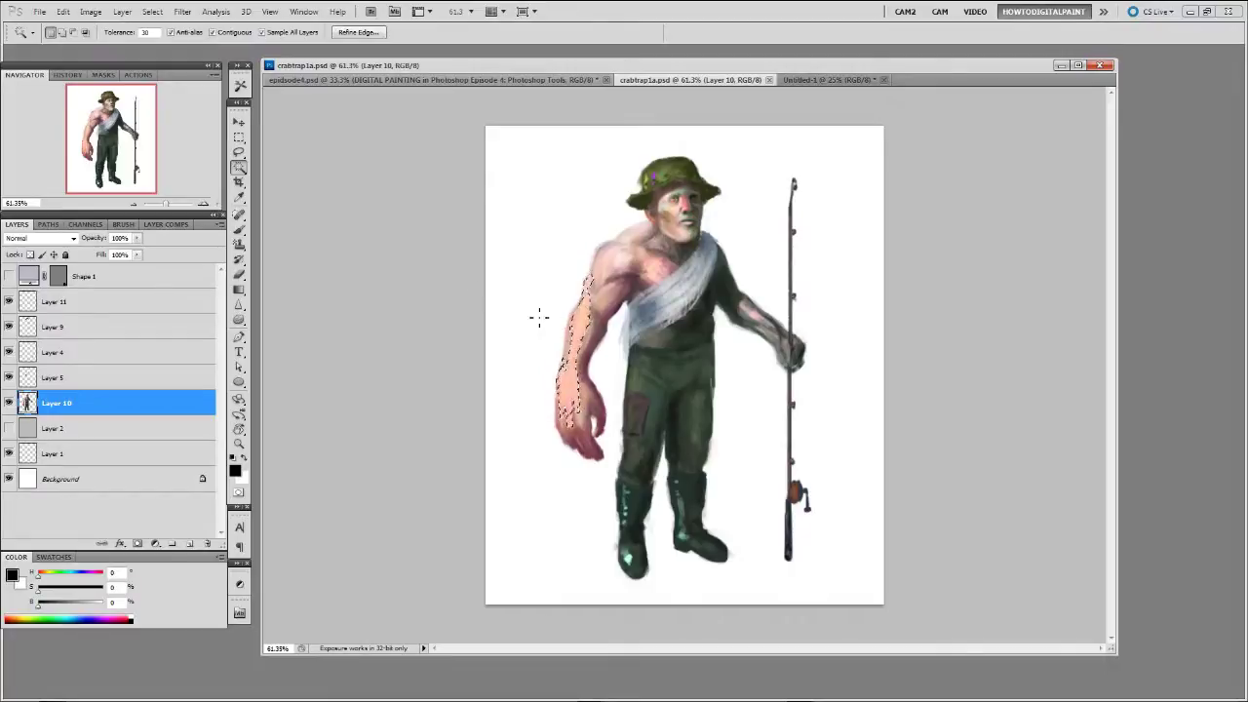
pyautogui.click(213, 33)
pyautogui.click(605, 271)
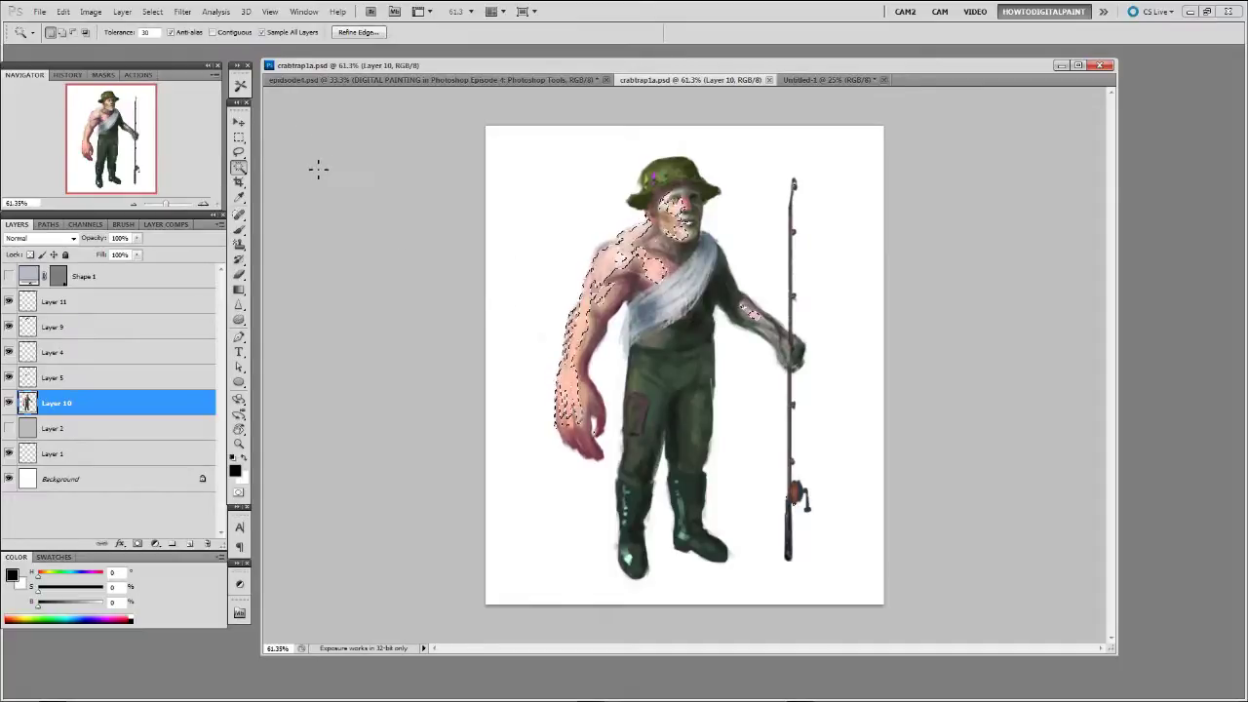
pyautogui.click(239, 195)
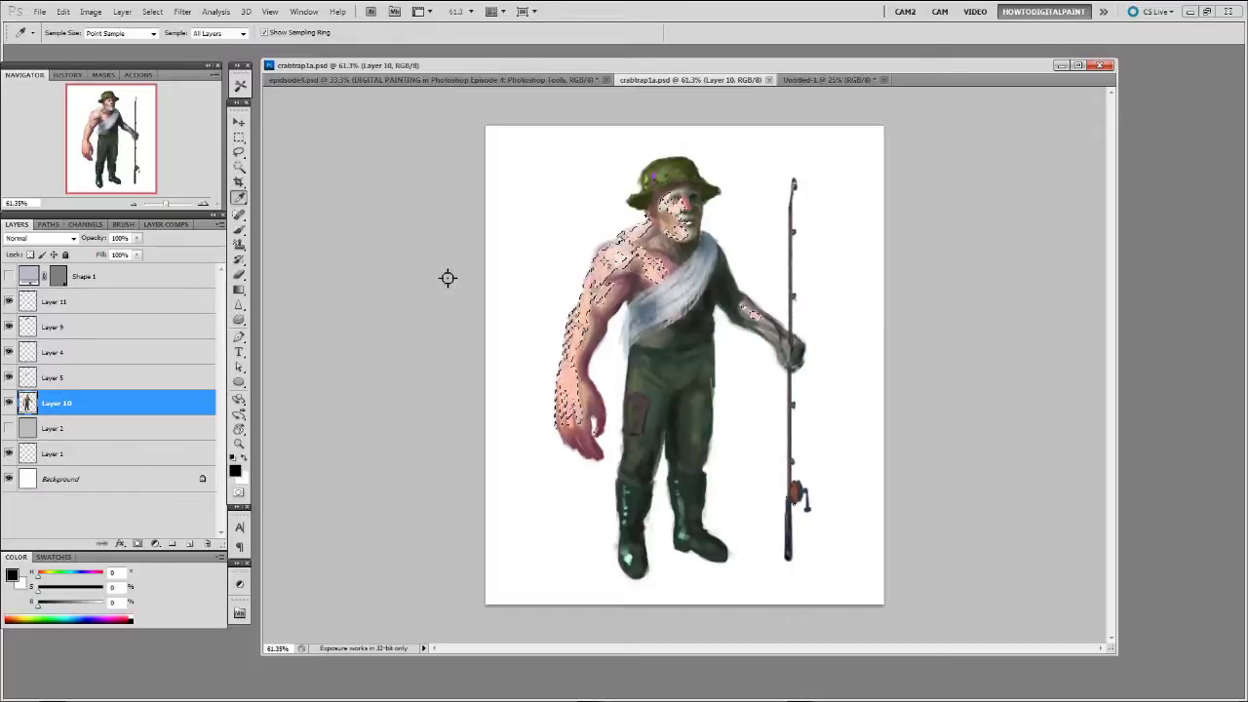
# Step: Deselect the skin, switch to the Brush with B, and zoom to 151% on the hat and shoulder
pyautogui.hotkey('ctrl', 'd')
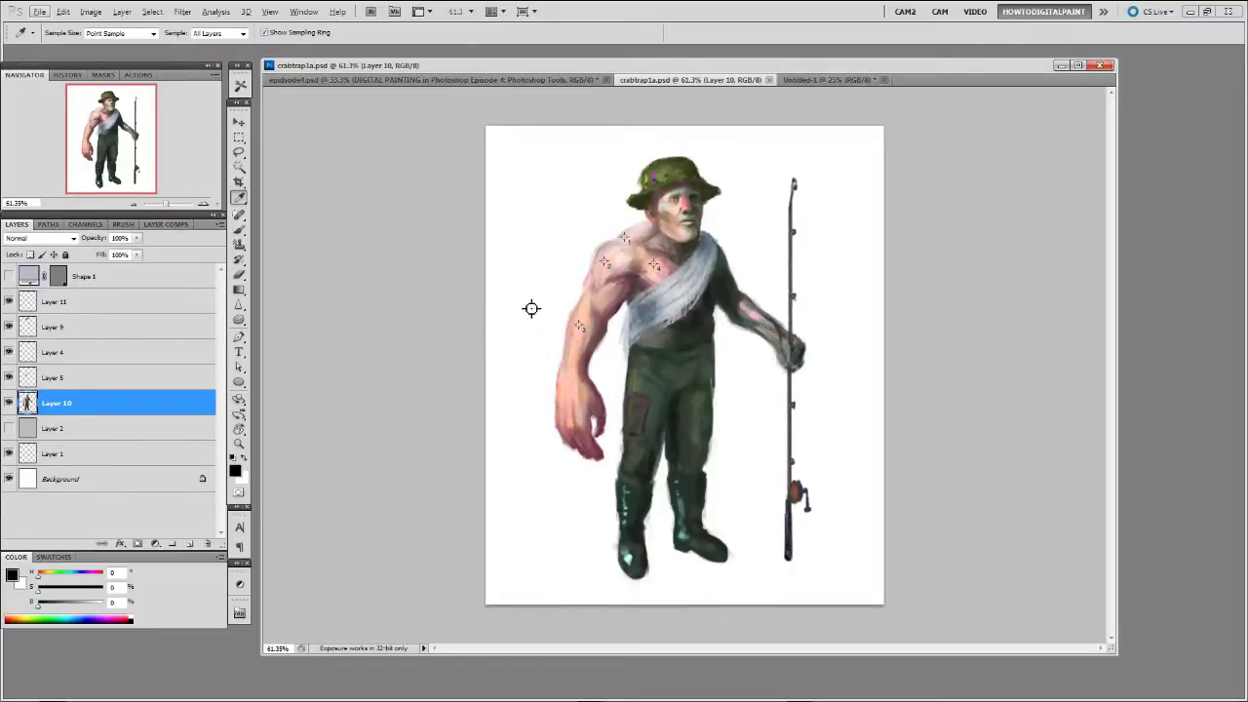
pyautogui.press('b')
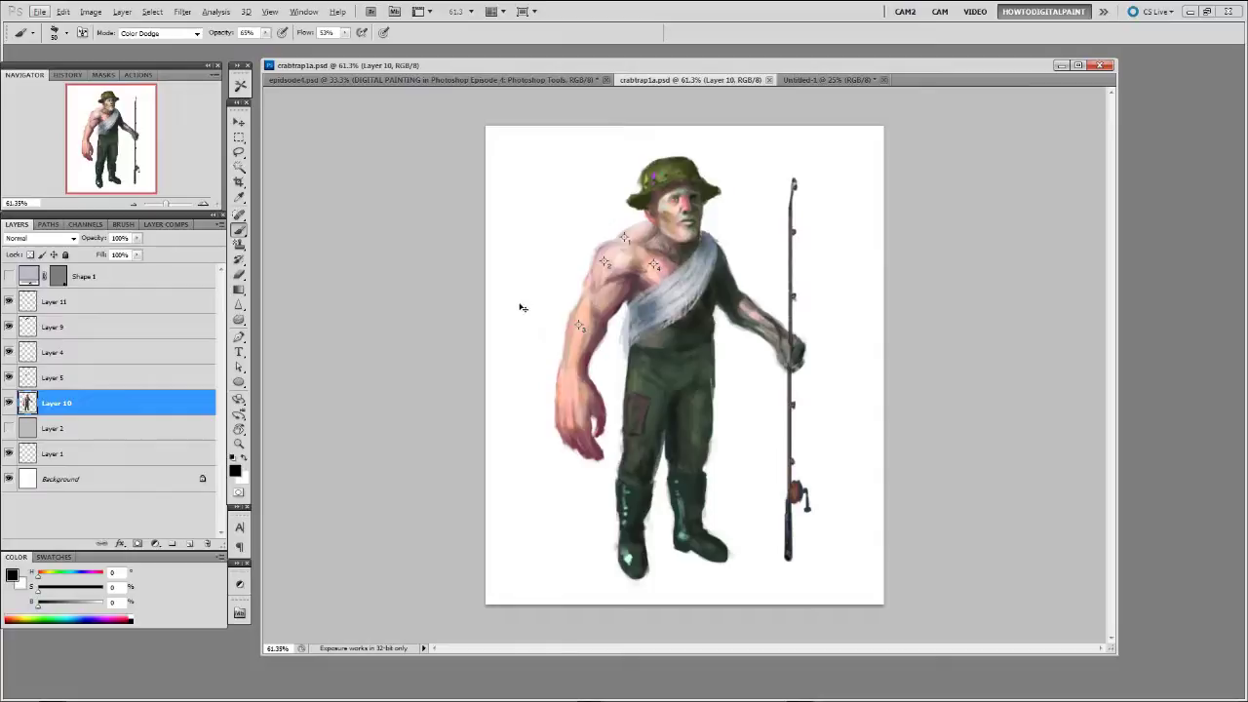
pyautogui.hotkey('ctrl', '+')
pyautogui.hotkey('ctrl', '+')
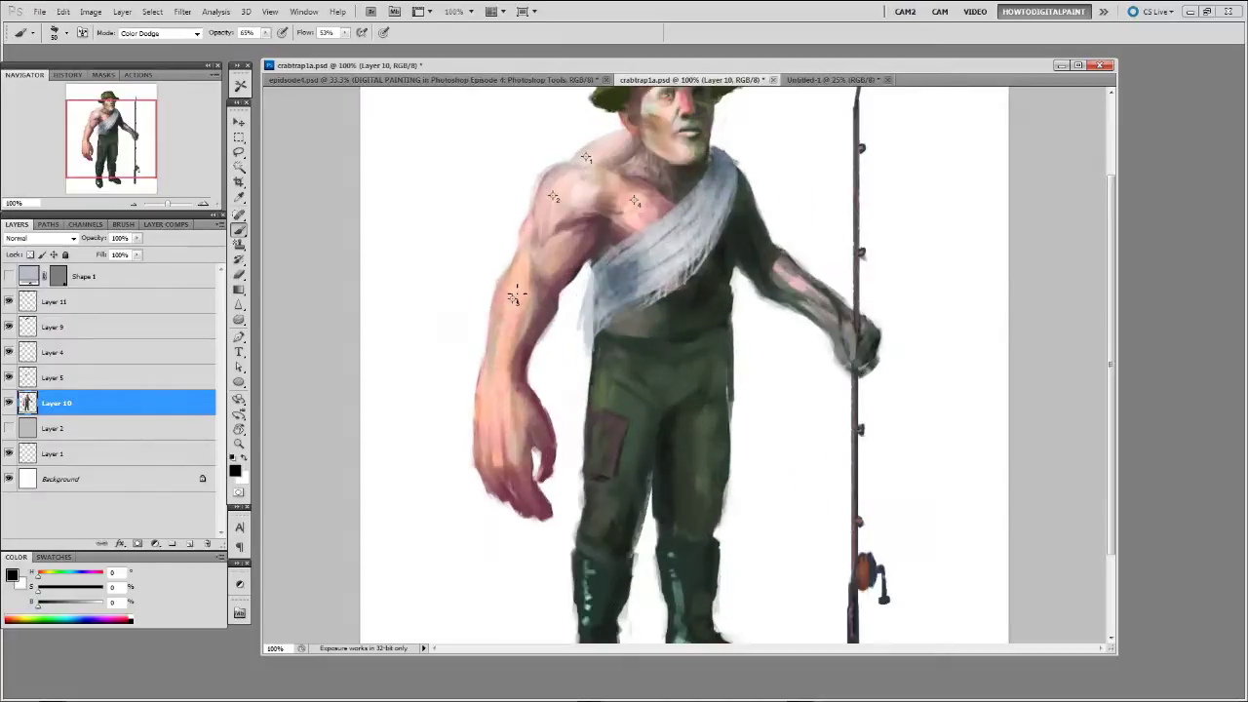
pyautogui.moveTo(496, 192); pyautogui.dragTo(537, 281)
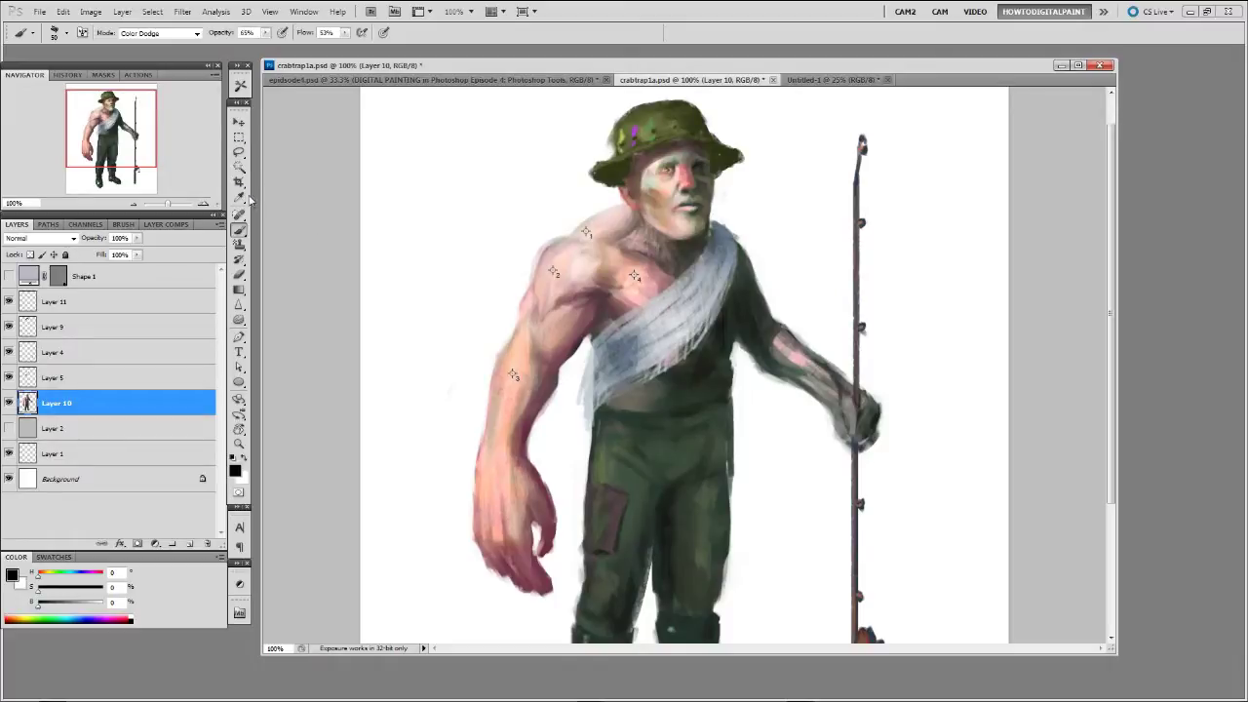
pyautogui.scroll(2, 412, 244)
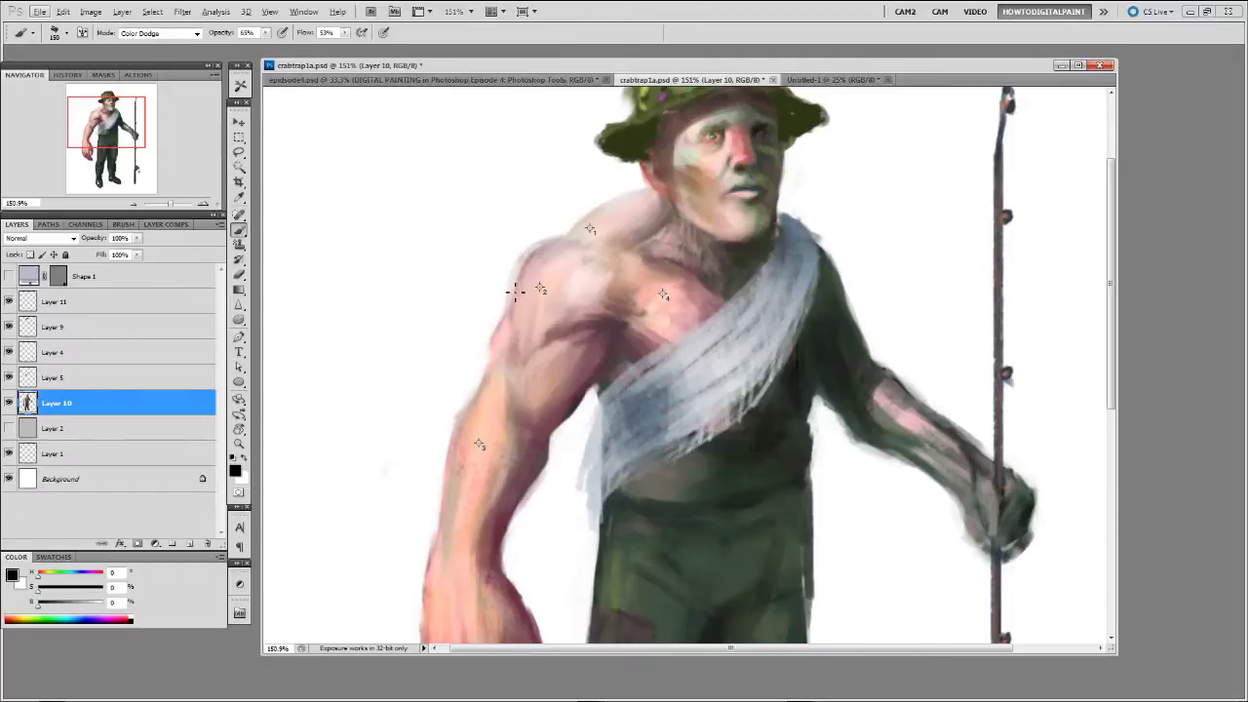
# Step: Dab a grey cloud beside the shoulder, then set a 175-pixel brush in Normal mode
pyautogui.moveTo(484, 272); pyautogui.dragTo(489, 277)
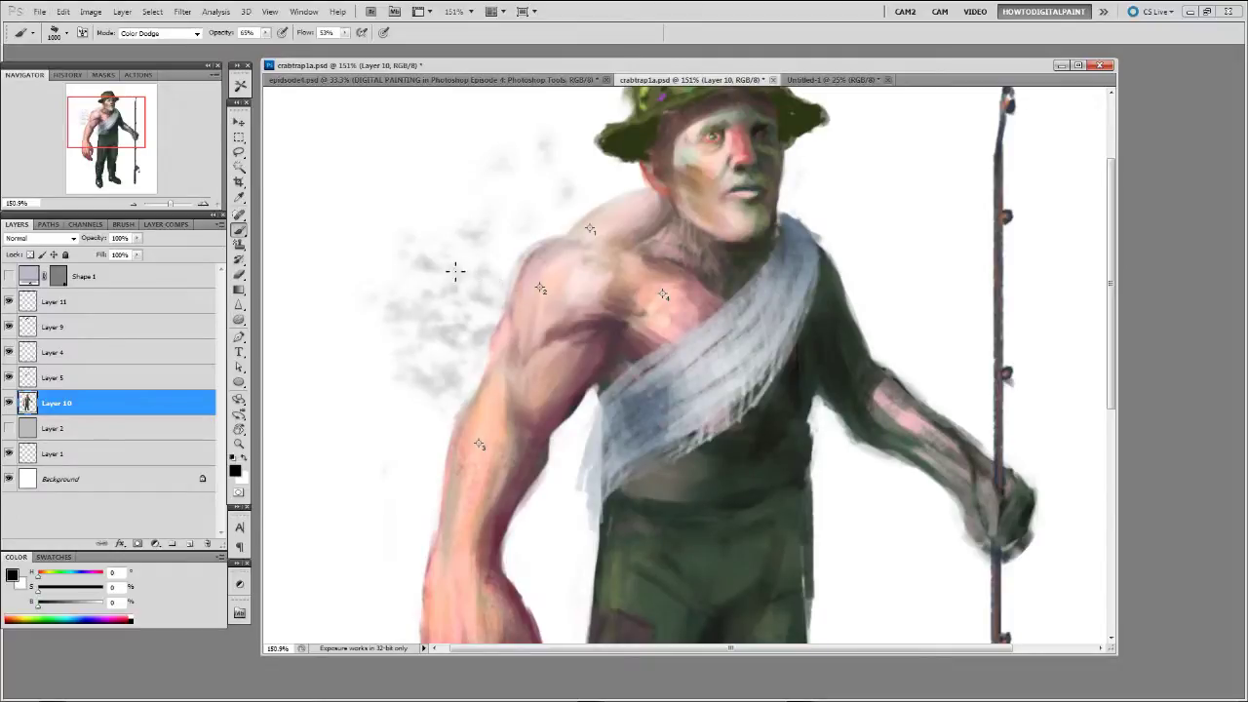
pyautogui.click(66, 32)
pyautogui.doubleClick(58, 120)
pyautogui.click(183, 42)
pyautogui.click(146, 35)
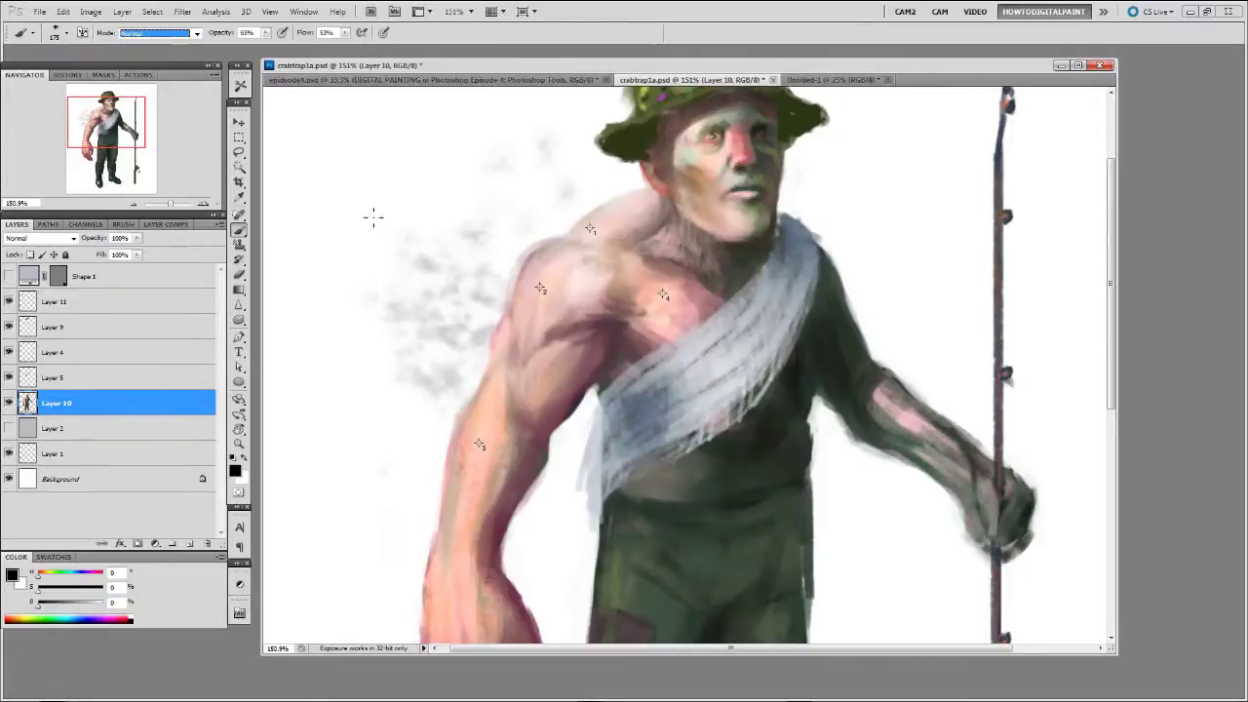
# Step: Alt-sample skin pinks and paint soft pink strokes over and left of the shoulder, then sample hat brown
pyautogui.keyDown('alt'); pyautogui.click(519, 346); pyautogui.keyUp('alt')
pyautogui.press('[')
pyautogui.press('[')
pyautogui.press('[')
pyautogui.moveTo(519, 346)
pyautogui.mouseDown()
pyautogui.moveTo(522, 316)
pyautogui.moveTo(489, 329)
pyautogui.moveTo(537, 282)
pyautogui.moveTo(528, 267)
pyautogui.moveTo(487, 276)
pyautogui.mouseUp()
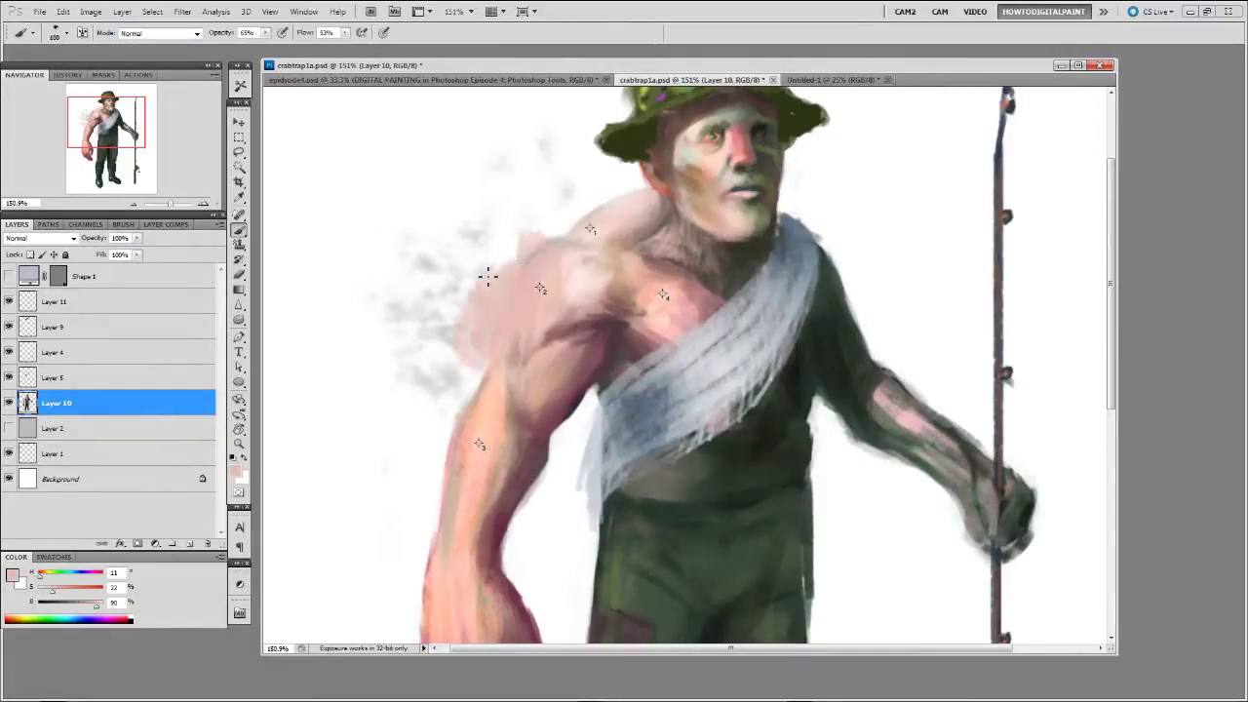
pyautogui.keyDown('alt'); pyautogui.click(588, 282); pyautogui.keyUp('alt')
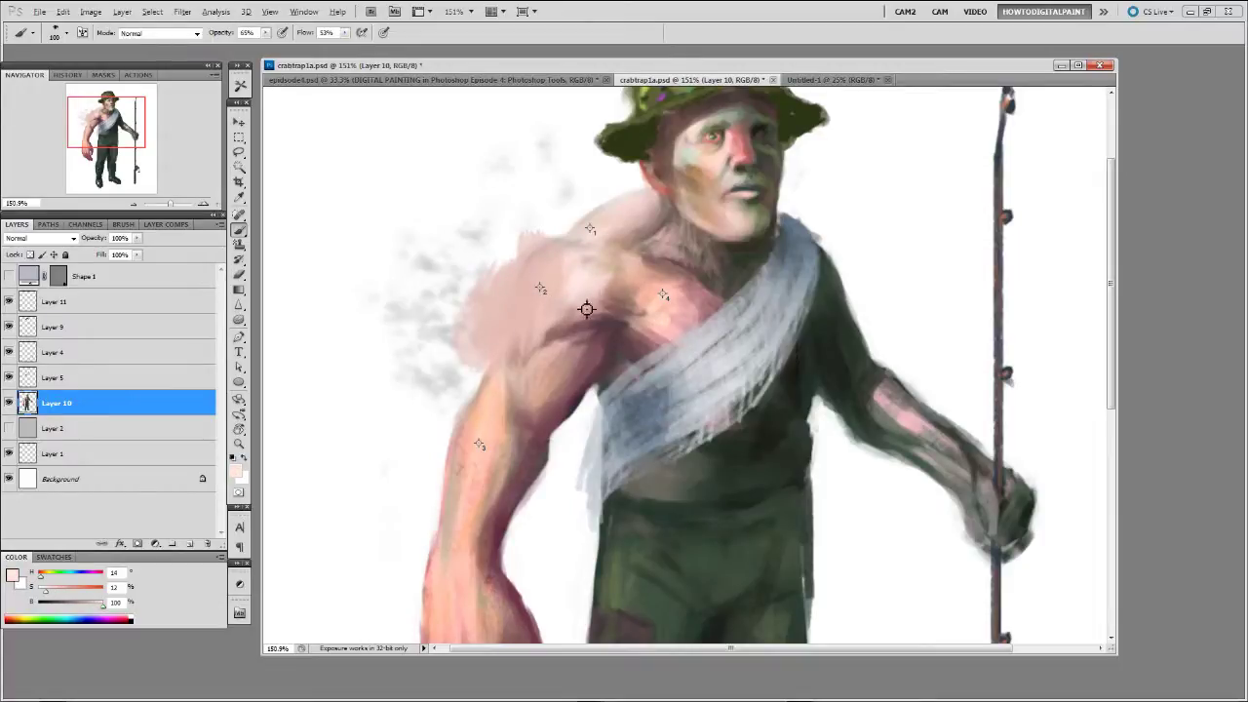
pyautogui.keyDown('alt'); pyautogui.click(581, 285); pyautogui.keyUp('alt')
pyautogui.moveTo(581, 291); pyautogui.dragTo(501, 288)
pyautogui.moveTo(459, 204)
pyautogui.mouseDown()
pyautogui.moveTo(397, 204)
pyautogui.moveTo(454, 250)
pyautogui.moveTo(441, 229)
pyautogui.mouseUp()
pyautogui.keyDown('alt'); pyautogui.click(669, 148); pyautogui.keyUp('alt')
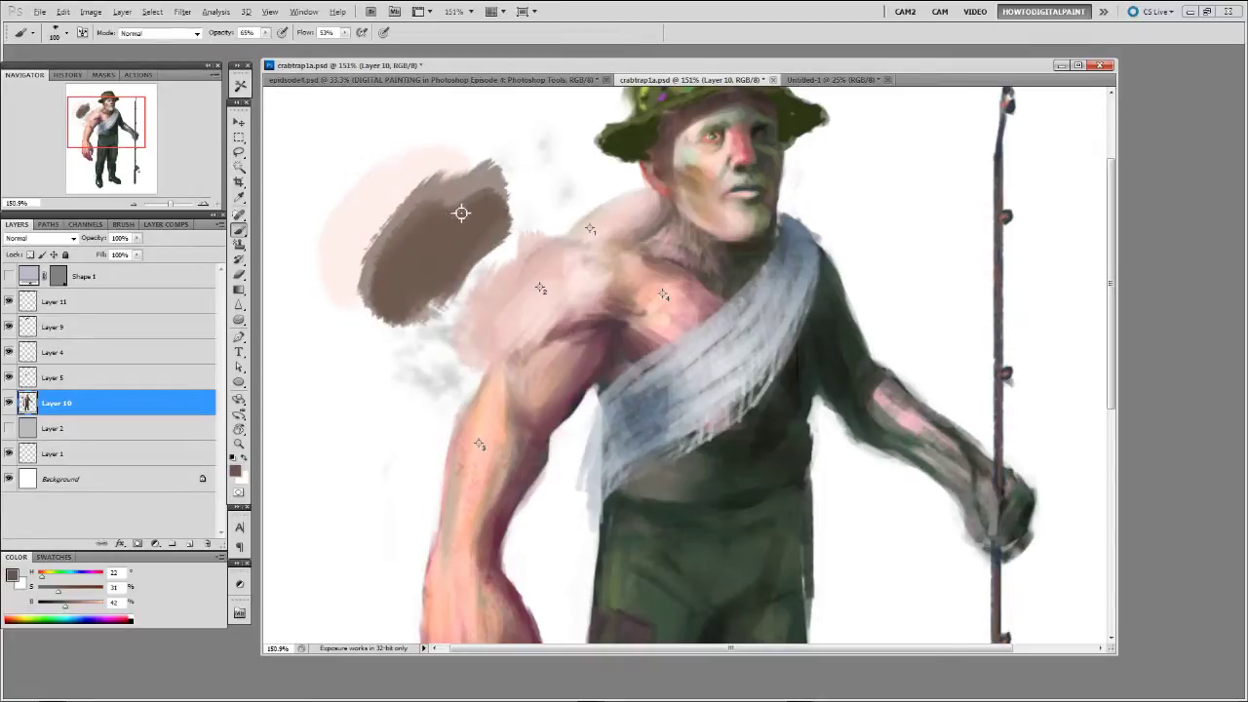
# Step: Sample browns and enlarge the brown patch up and left at 100% brush opacity
pyautogui.keyDown('alt'); pyautogui.click(467, 202); pyautogui.keyUp('alt')
pyautogui.moveTo(466, 200)
pyautogui.mouseDown()
pyautogui.moveTo(410, 209)
pyautogui.moveTo(341, 283)
pyautogui.mouseUp()
pyautogui.keyDown('alt'); pyautogui.click(412, 209); pyautogui.keyUp('alt')
pyautogui.moveTo(412, 209)
pyautogui.mouseDown()
pyautogui.moveTo(366, 242)
pyautogui.moveTo(398, 214)
pyautogui.moveTo(385, 212)
pyautogui.moveTo(411, 204)
pyautogui.moveTo(336, 229)
pyautogui.mouseUp()
pyautogui.keyDown('alt'); pyautogui.click(390, 211); pyautogui.keyUp('alt')
pyautogui.press('0')
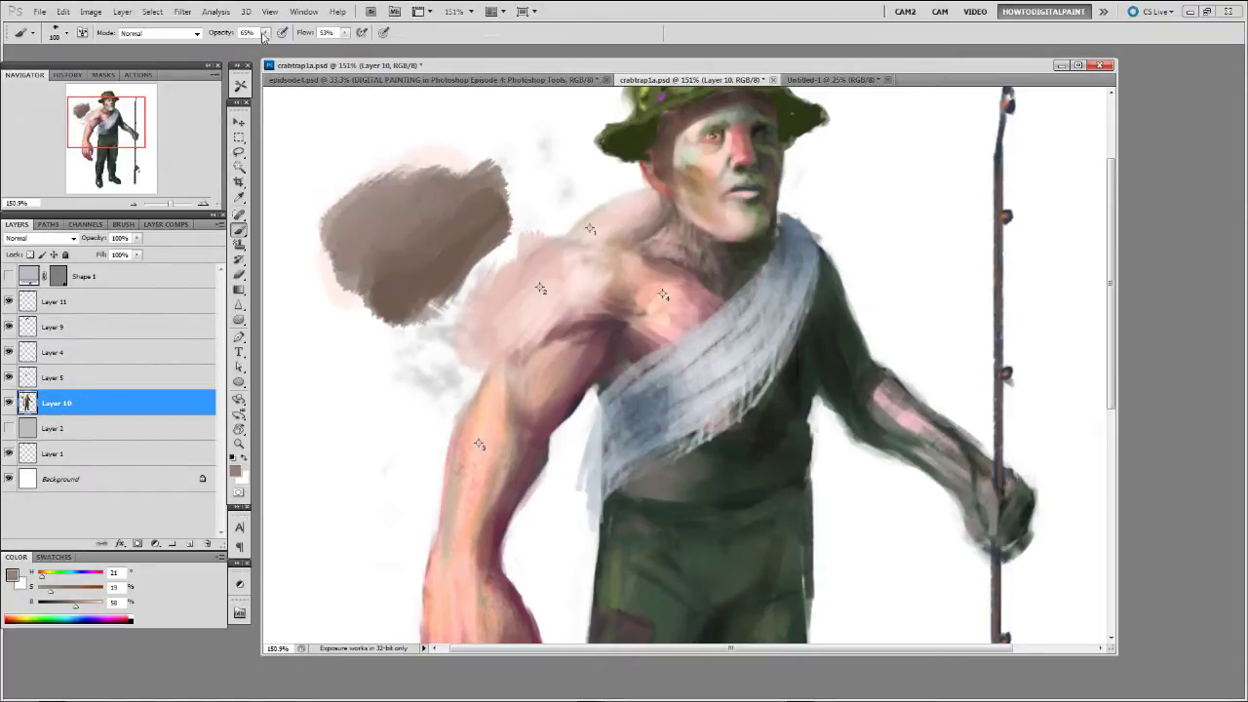
pyautogui.keyDown('alt'); pyautogui.click(427, 255); pyautogui.keyUp('alt')
pyautogui.moveTo(427, 256)
pyautogui.mouseDown()
pyautogui.moveTo(375, 234)
pyautogui.moveTo(426, 221)
pyautogui.moveTo(380, 190)
pyautogui.moveTo(341, 285)
pyautogui.mouseUp()
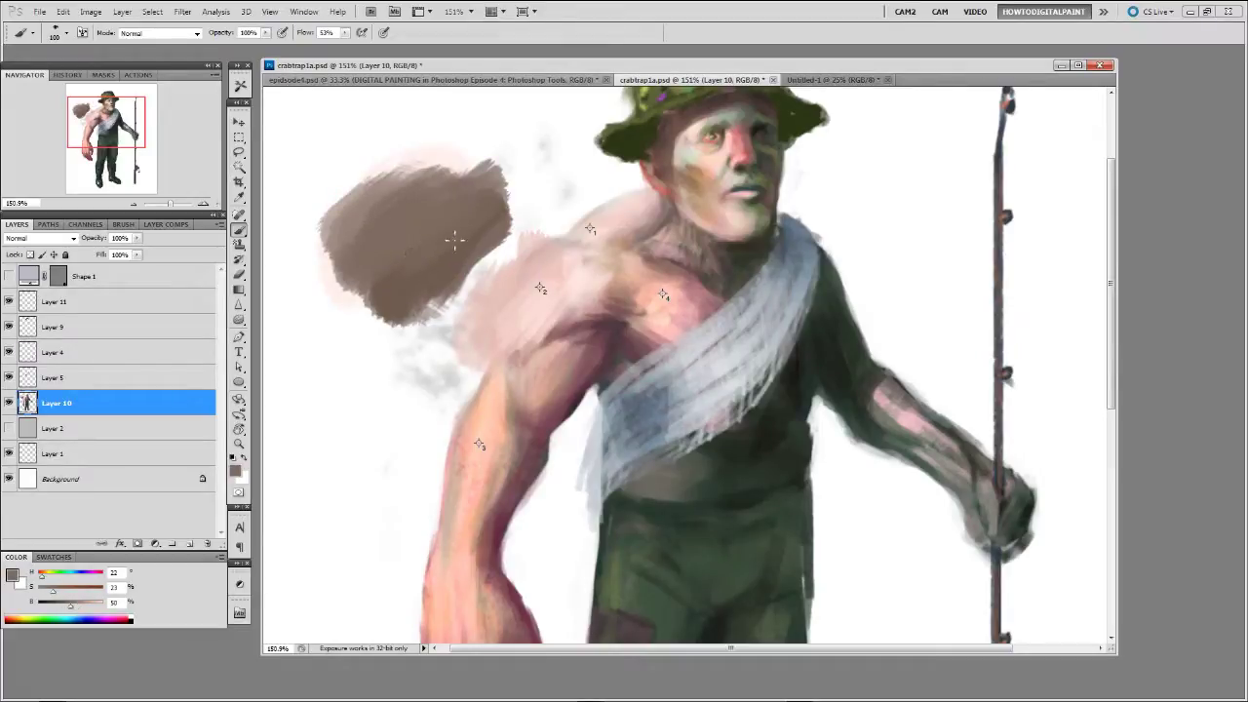
# Step: Sample dark green from the shirt and brown from the patch, and paint dark strokes across it
pyautogui.keyDown('alt'); pyautogui.click(783, 423); pyautogui.keyUp('alt')
pyautogui.moveTo(483, 216); pyautogui.dragTo(347, 307)
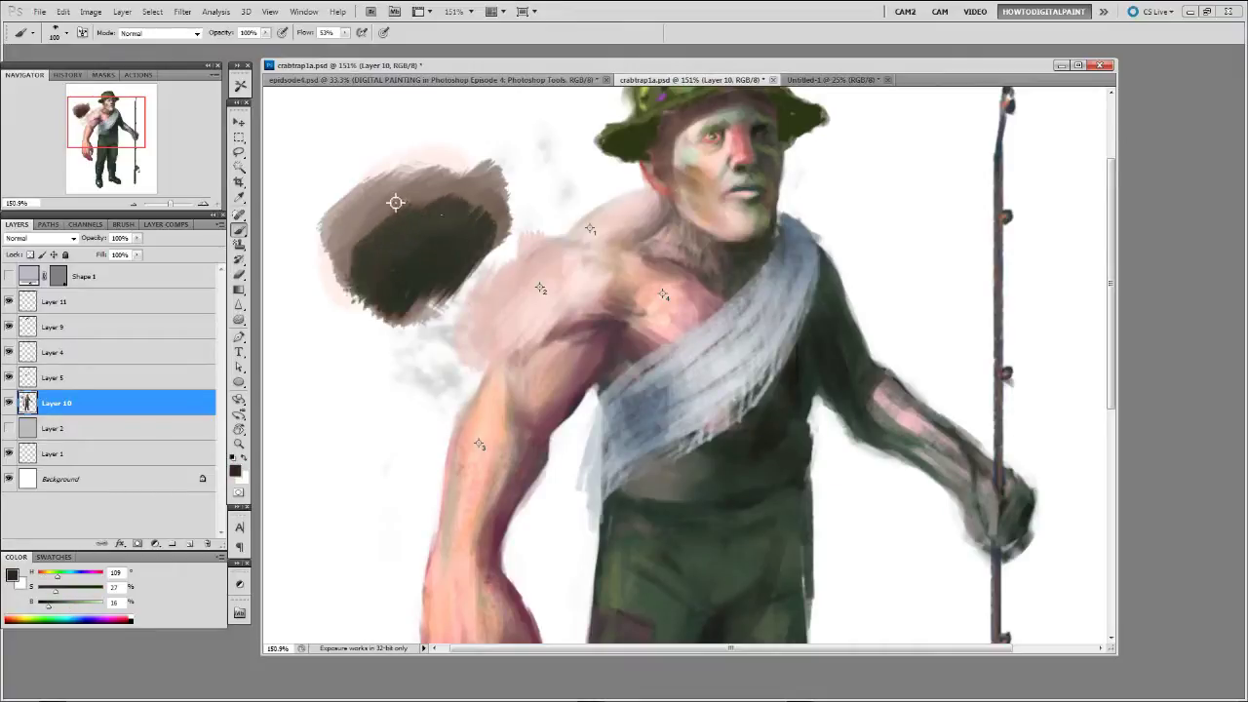
pyautogui.keyDown('alt'); pyautogui.click(390, 205); pyautogui.keyUp('alt')
pyautogui.moveTo(415, 206); pyautogui.dragTo(353, 261)
pyautogui.moveTo(468, 197); pyautogui.dragTo(346, 302)
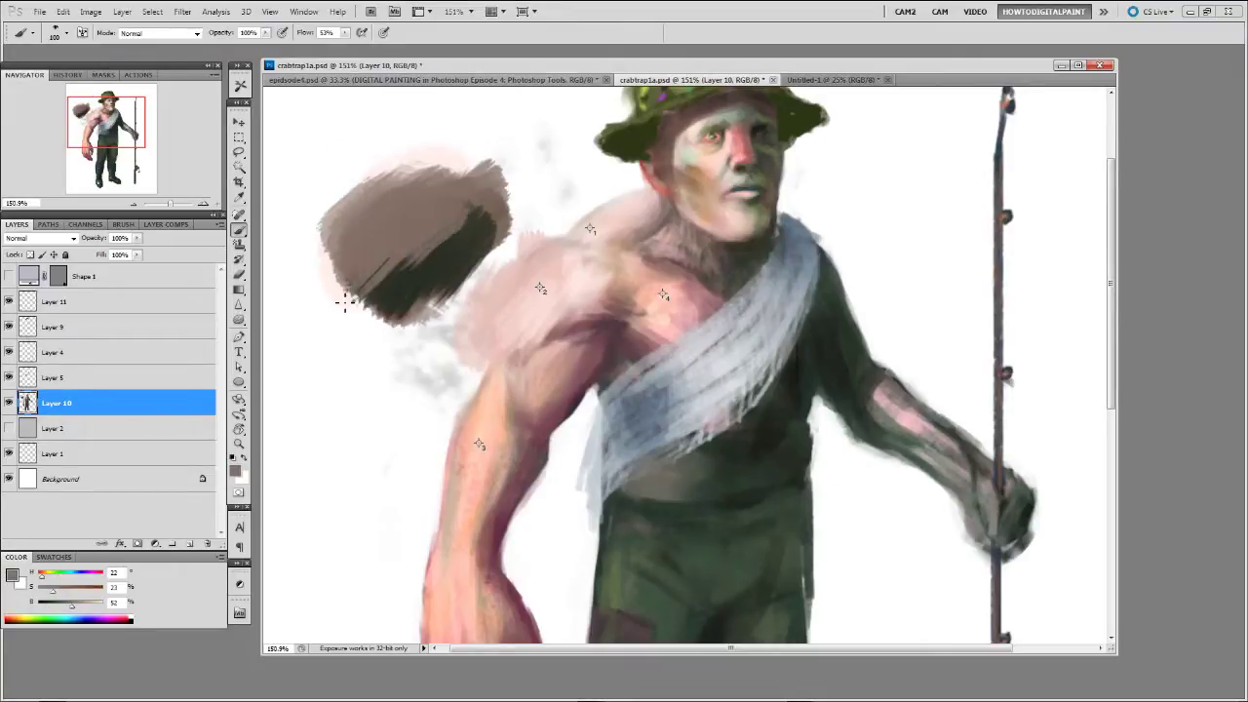
# Step: Try orange and cyan in the foreground Color Picker, then cancel to keep the brown
pyautogui.click(238, 472)
pyautogui.click(642, 406)
pyautogui.click(717, 438)
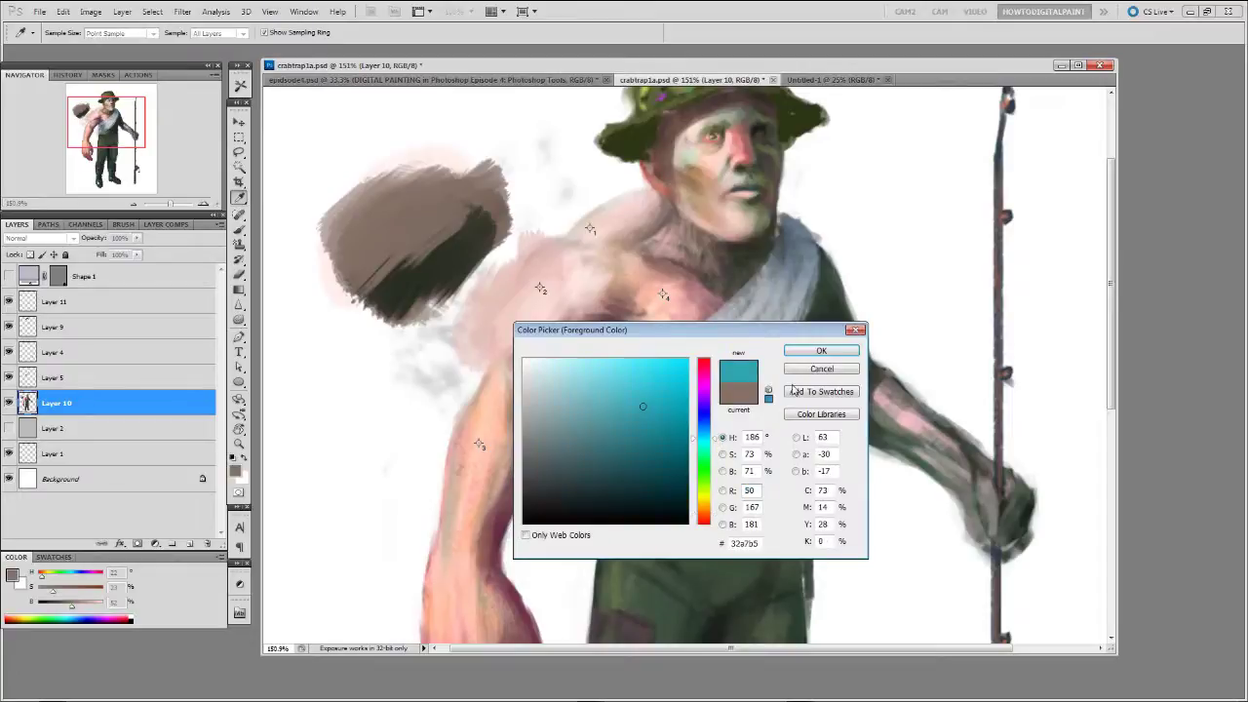
pyautogui.click(822, 369)
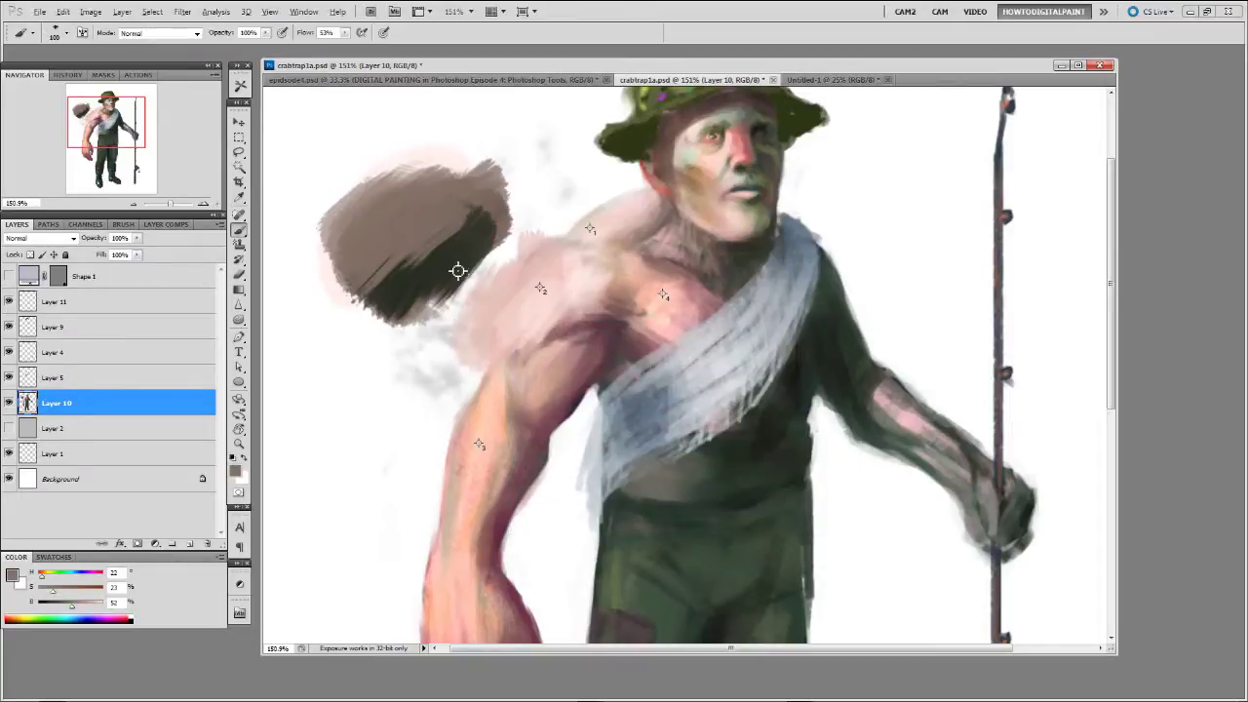
# Step: Resample dark olive and grey tones from the rock and fill its left part with dark brown
pyautogui.keyDown('alt'); pyautogui.click(431, 245); pyautogui.keyUp('alt')
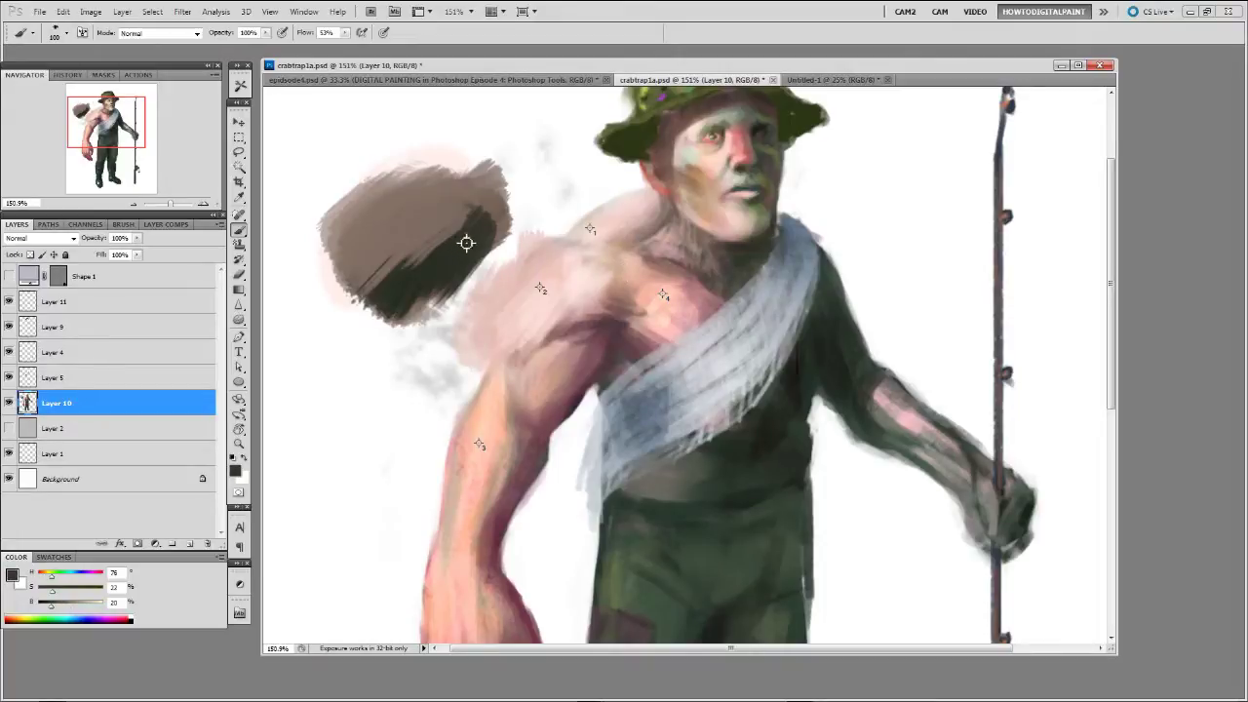
pyautogui.keyDown('alt'); pyautogui.click(422, 244); pyautogui.keyUp('alt')
pyautogui.keyDown('alt'); pyautogui.click(496, 226); pyautogui.keyUp('alt')
pyautogui.keyDown('alt'); pyautogui.click(439, 249); pyautogui.keyUp('alt')
pyautogui.moveTo(494, 215)
pyautogui.mouseDown()
pyautogui.moveTo(366, 255)
pyautogui.moveTo(409, 250)
pyautogui.mouseUp()
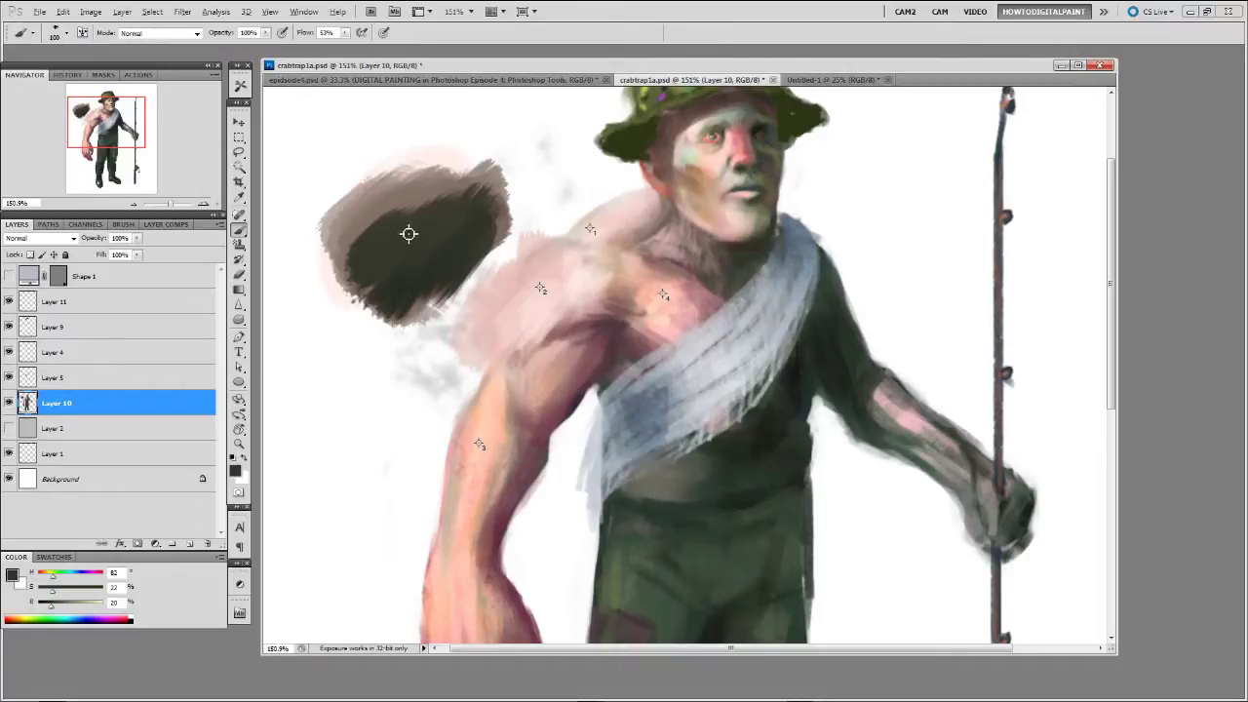
pyautogui.keyDown('alt'); pyautogui.click(412, 240); pyautogui.keyUp('alt')
pyautogui.keyDown('alt'); pyautogui.click(426, 234); pyautogui.keyUp('alt')
pyautogui.keyDown('alt'); pyautogui.click(458, 227); pyautogui.keyUp('alt')
# Step: Set the Clone Stamp to sample All Layers and clone strokes over the neck, shoulder and face
pyautogui.click(240, 245)
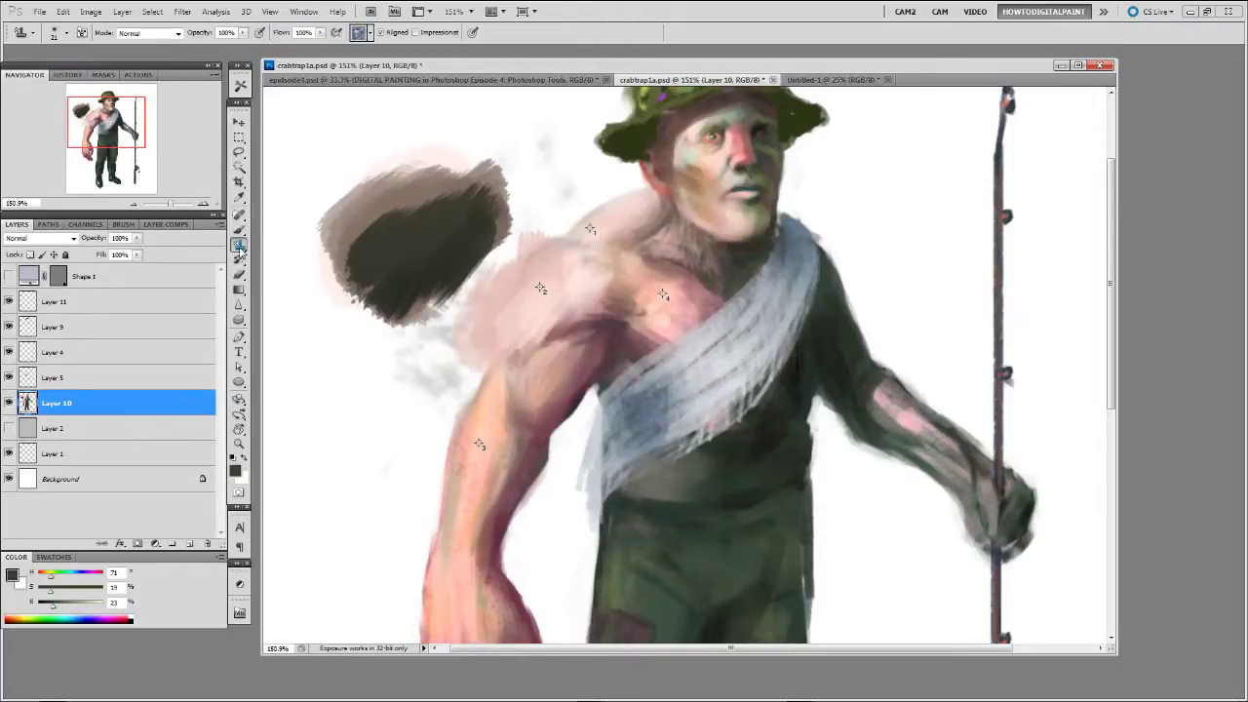
pyautogui.keyDown('alt'); pyautogui.click(239, 246); pyautogui.keyUp('alt')
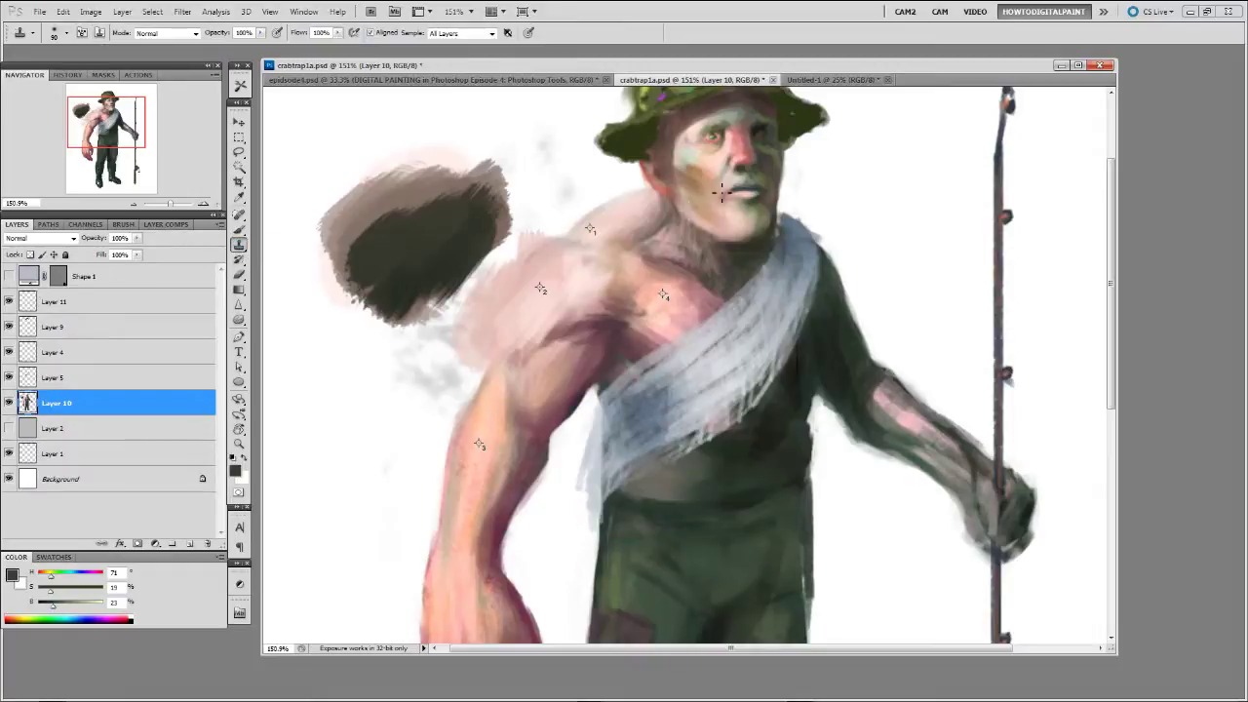
pyautogui.moveTo(688, 163)
pyautogui.mouseDown()
pyautogui.moveTo(571, 288)
pyautogui.moveTo(526, 390)
pyautogui.moveTo(458, 439)
pyautogui.mouseUp()
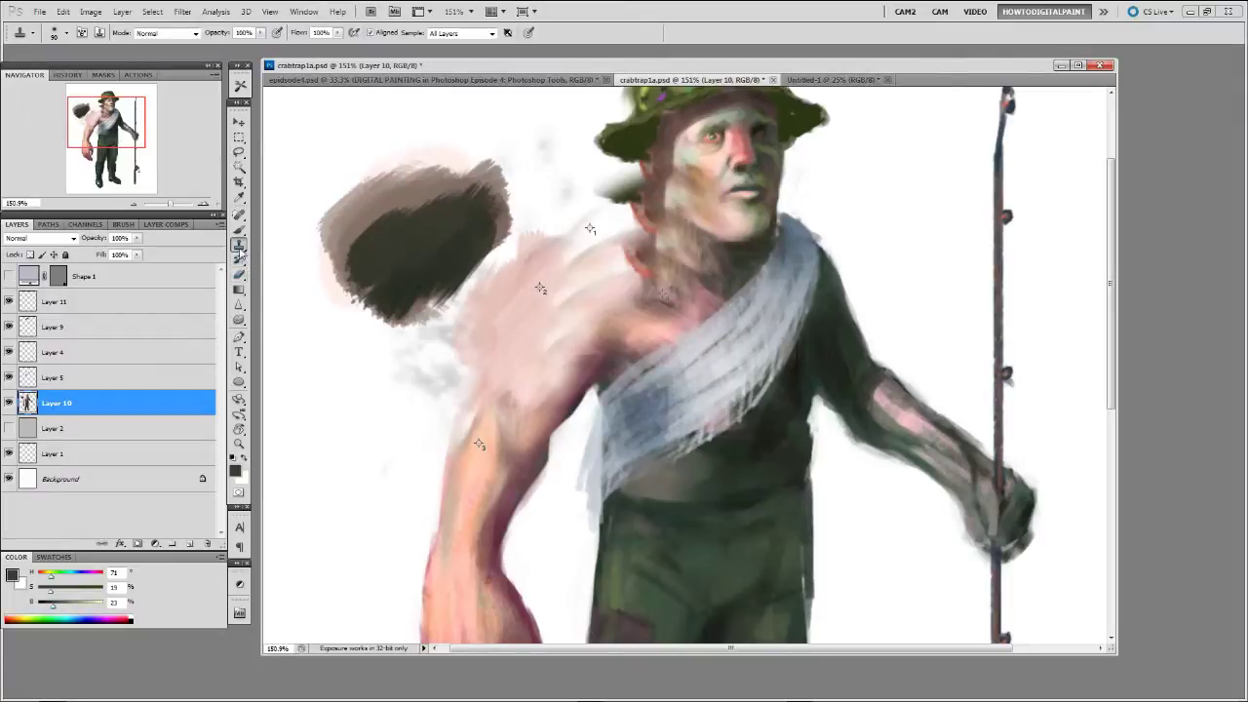
pyautogui.moveTo(727, 210); pyautogui.dragTo(672, 282)
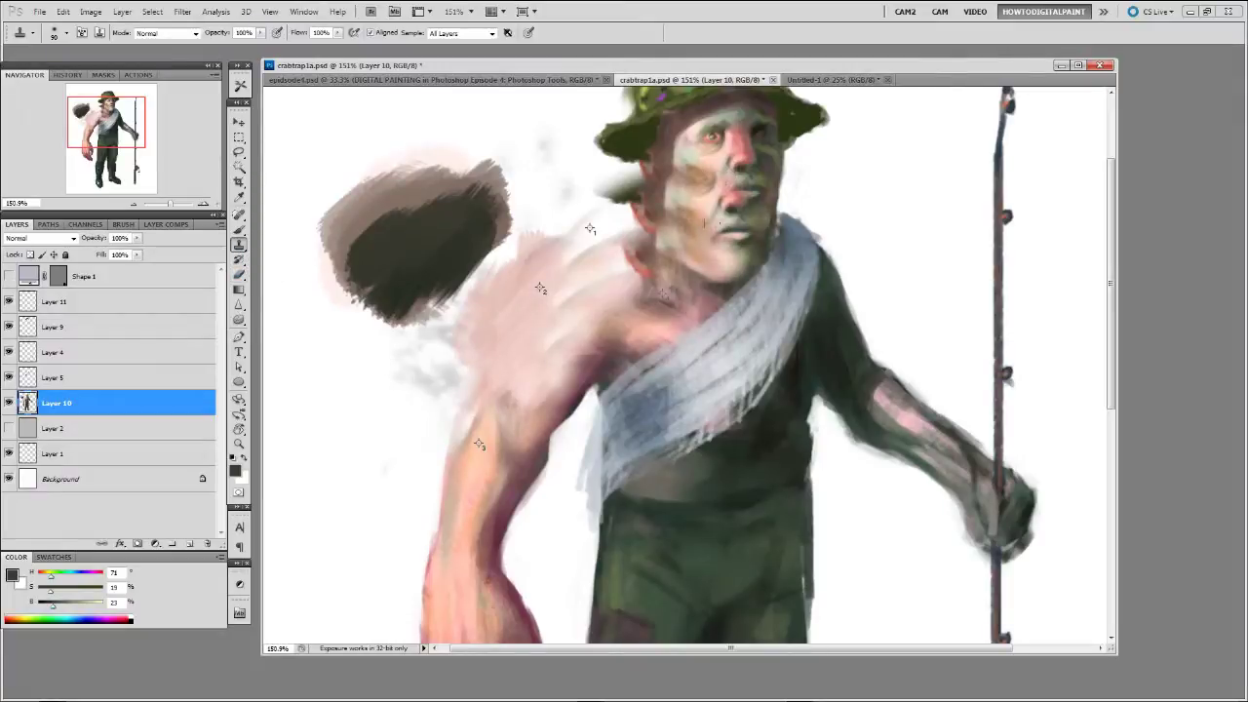
# Step: With the plain Eraser, erase a cloud-shaped hole in the dark blob
pyautogui.click(239, 276)
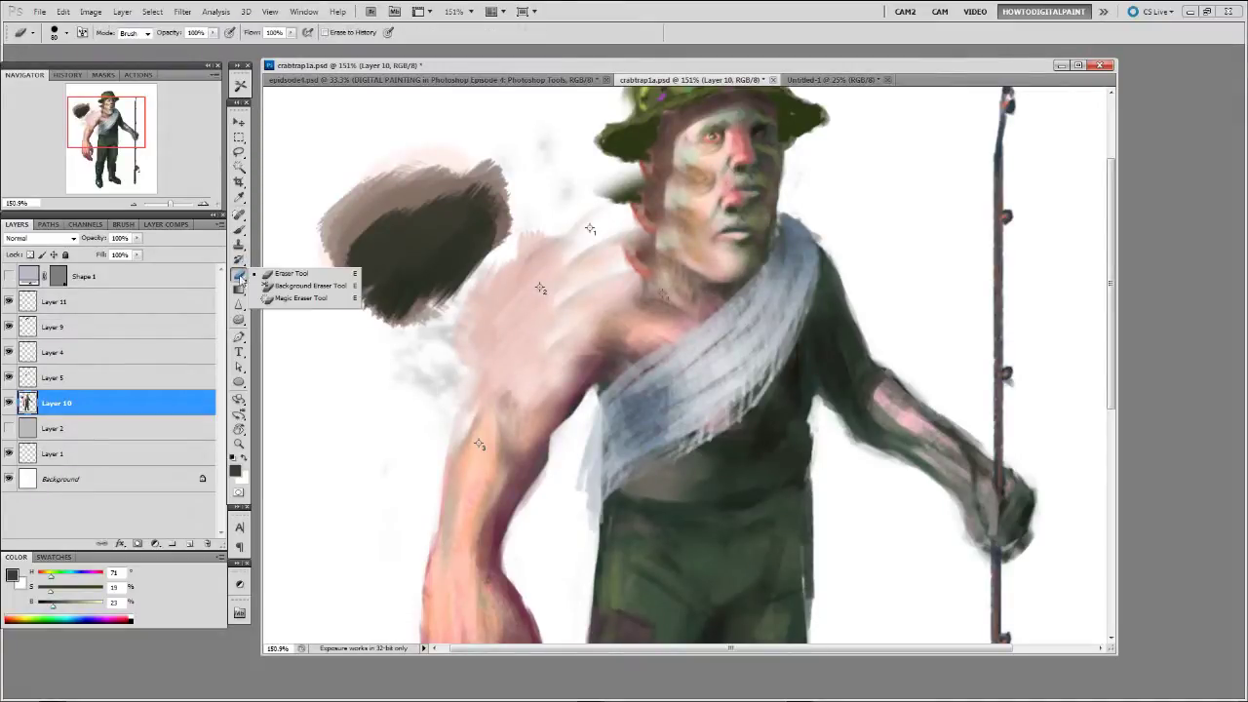
pyautogui.click(321, 235)
pyautogui.moveTo(404, 210); pyautogui.dragTo(353, 251)
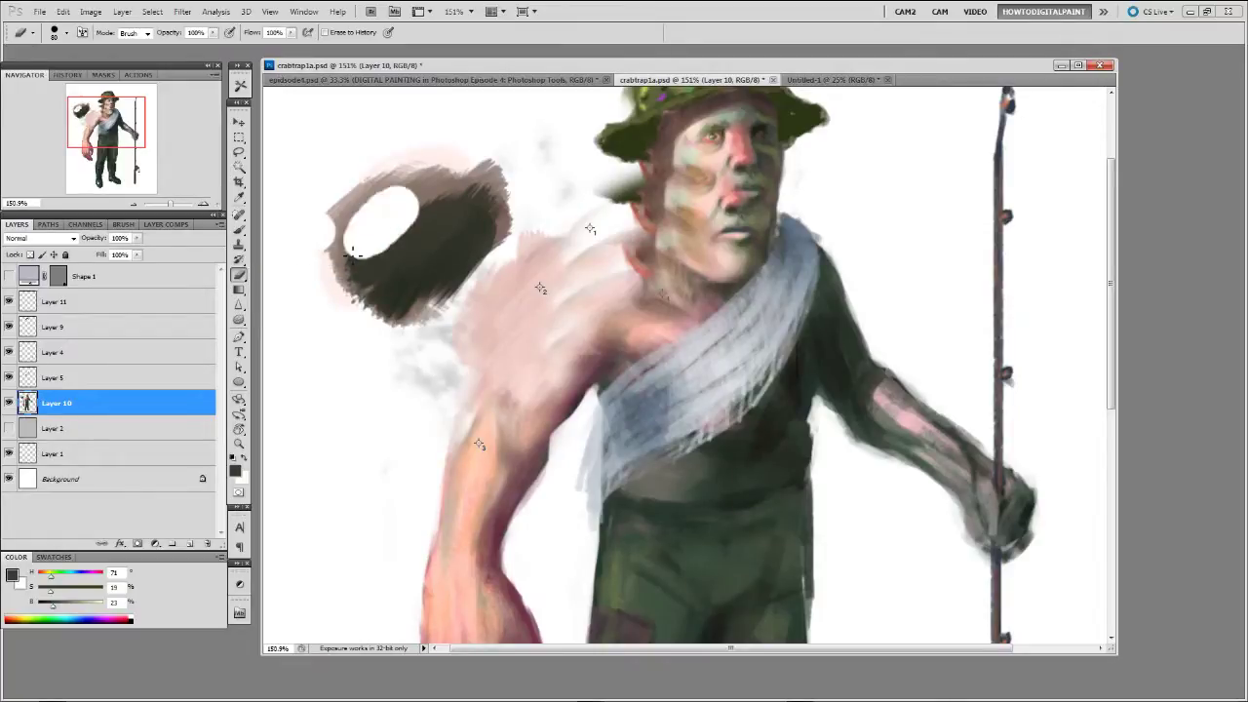
pyautogui.moveTo(434, 218)
pyautogui.mouseDown()
pyautogui.moveTo(391, 276)
pyautogui.moveTo(423, 255)
pyautogui.moveTo(391, 241)
pyautogui.mouseUp()
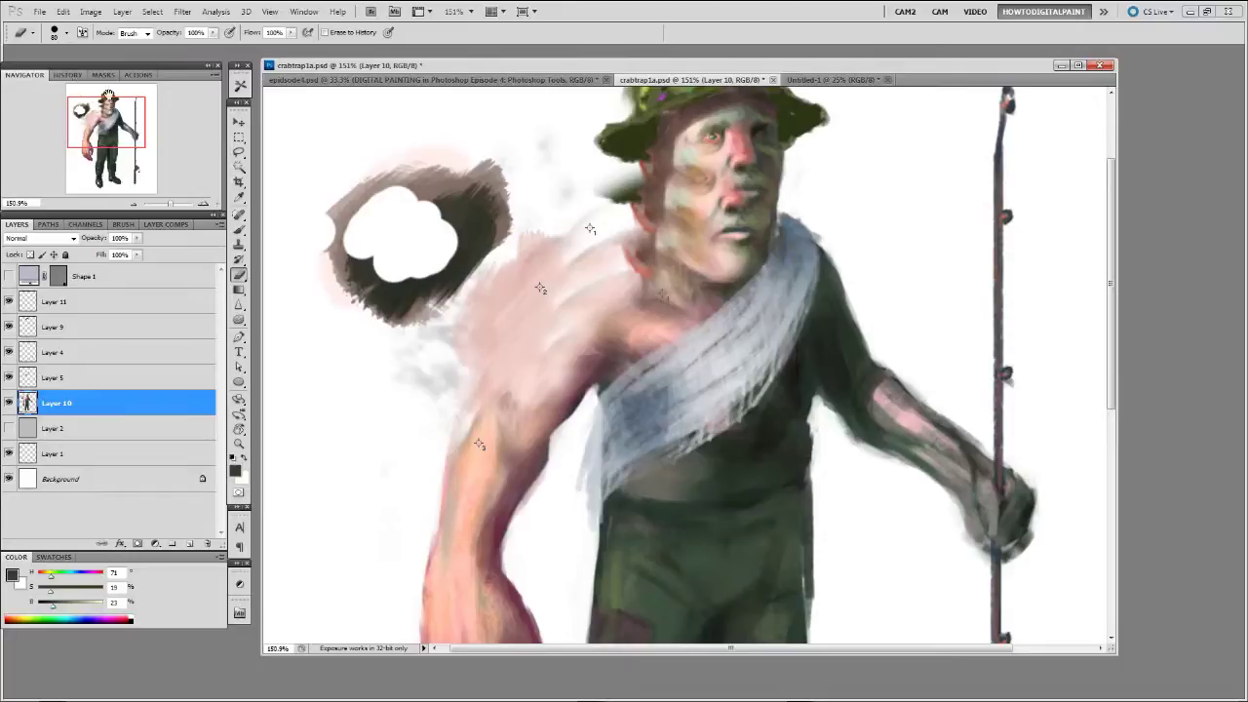
# Step: Browse the brush presets, then step back twice with Ctrl+Alt+Z to remove the blob and pink strokes
pyautogui.click(68, 34)
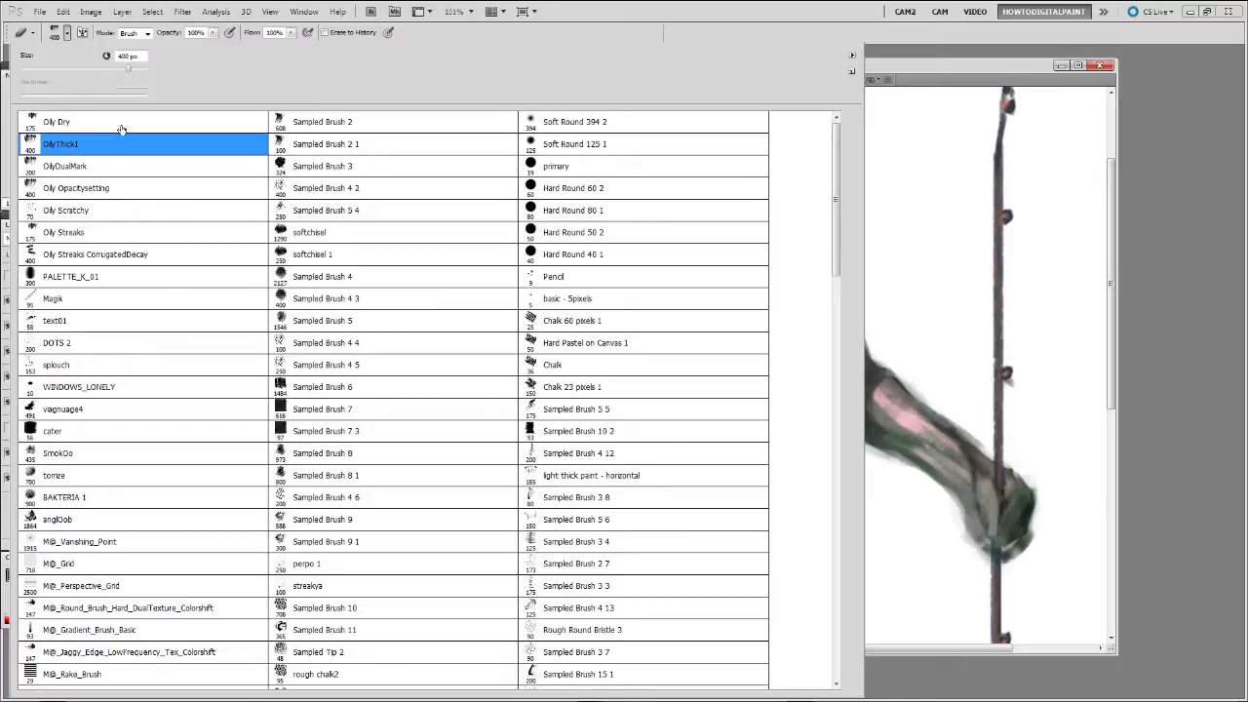
pyautogui.click(68, 32)
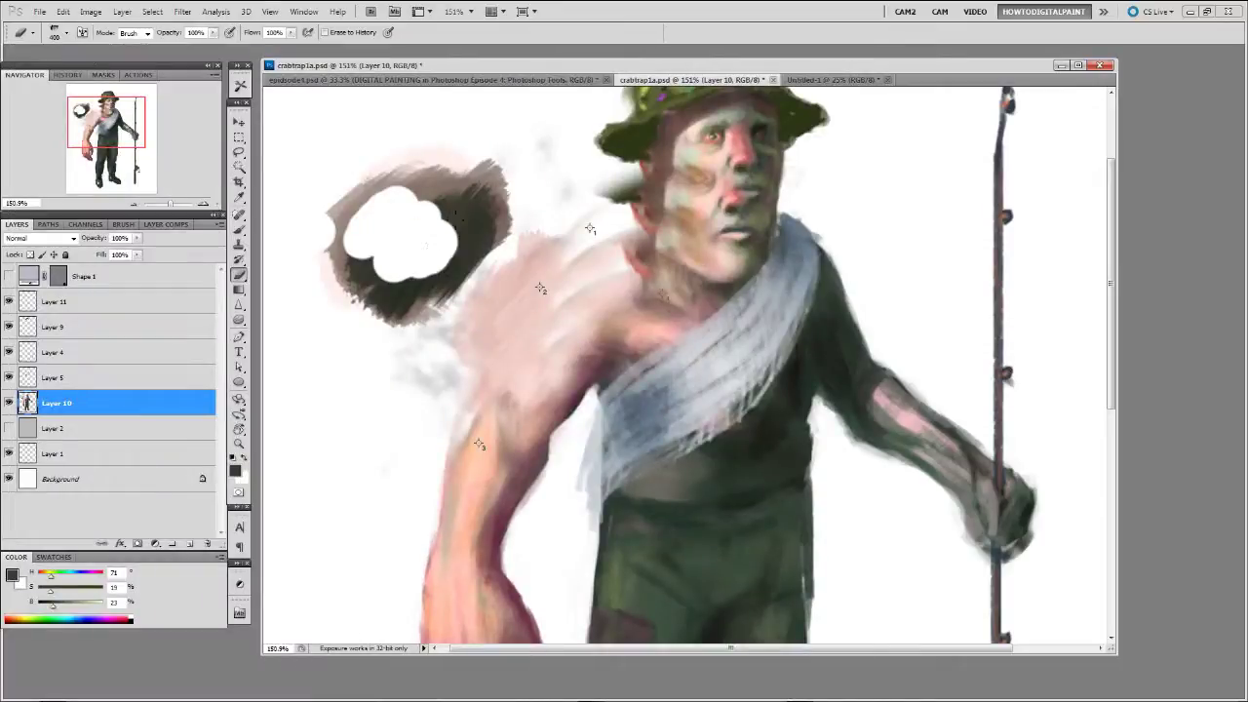
pyautogui.hotkey('ctrl', 'alt', 'z')
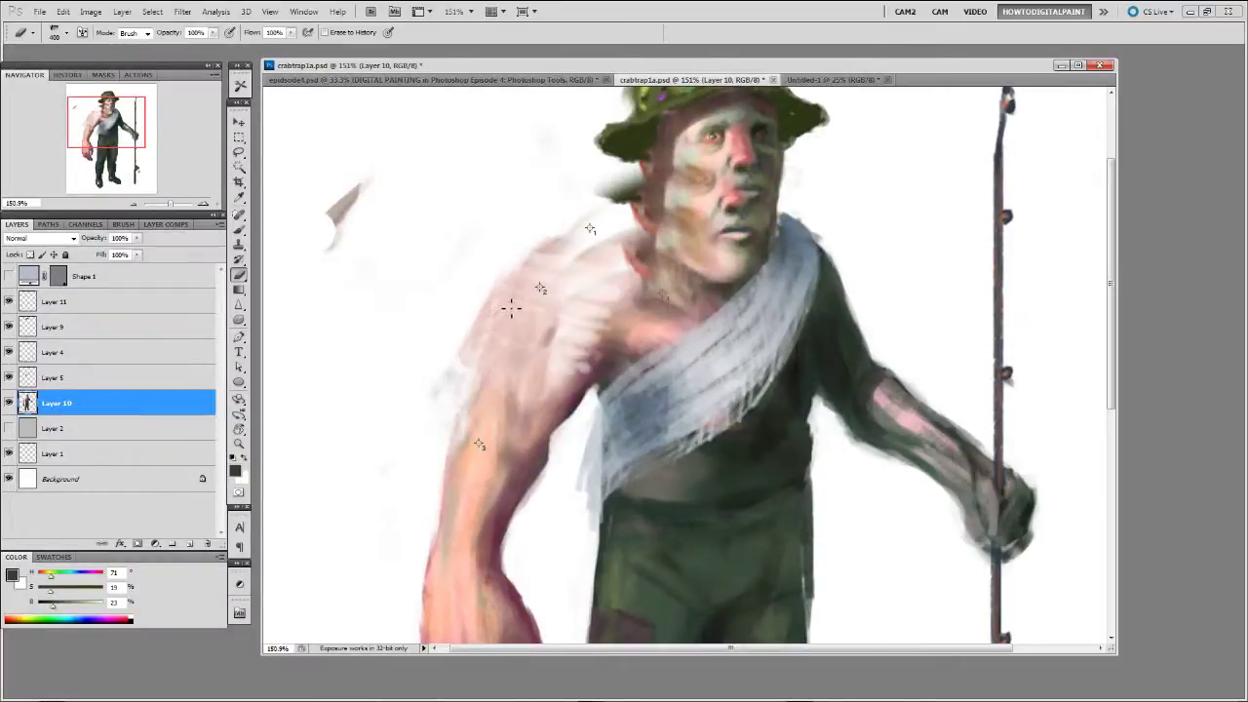
pyautogui.hotkey('ctrl', 'alt', 'z')
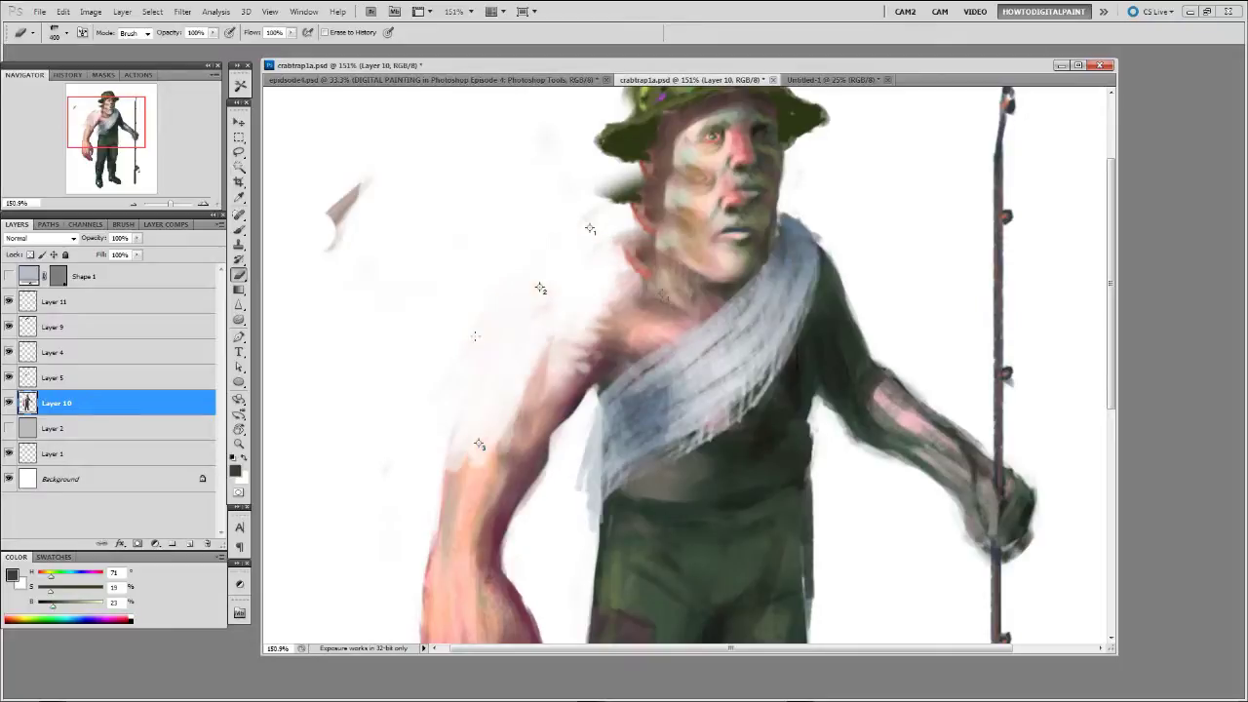
# Step: On a new Layer 12 beneath the figure, draw a gradient from blue lower left to white upper right
pyautogui.click(239, 291)
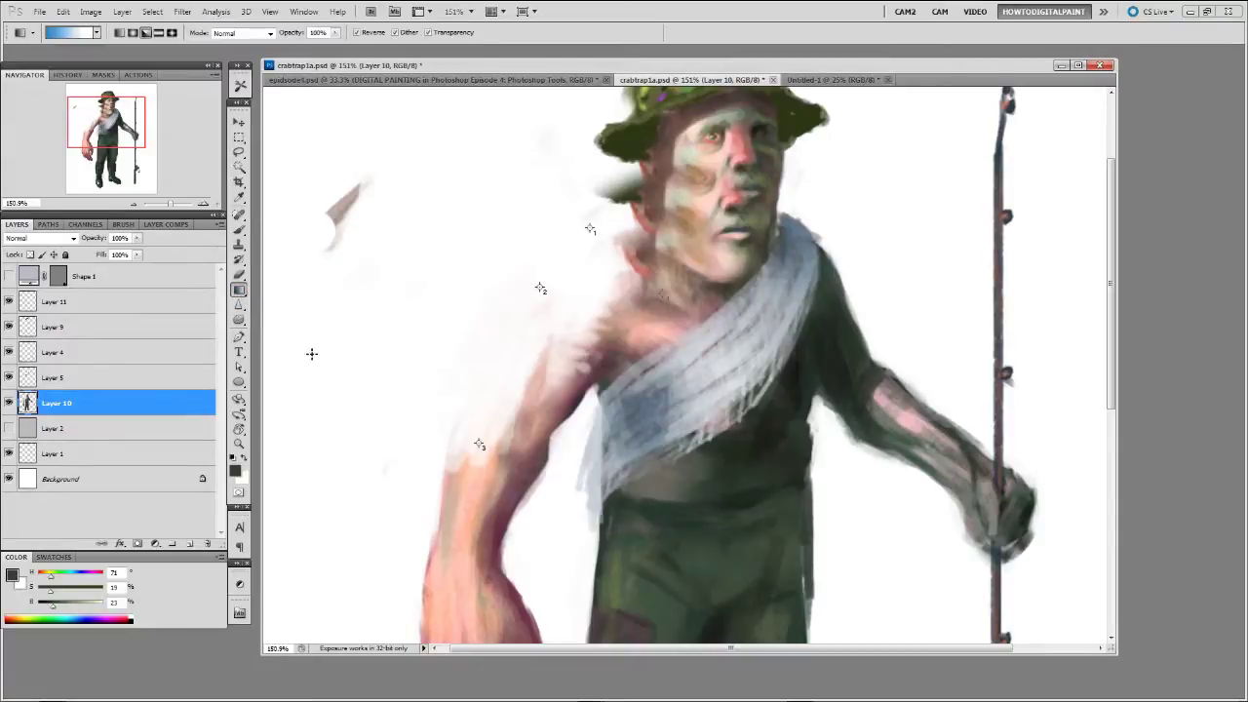
pyautogui.scroll(-2, 438, 369)
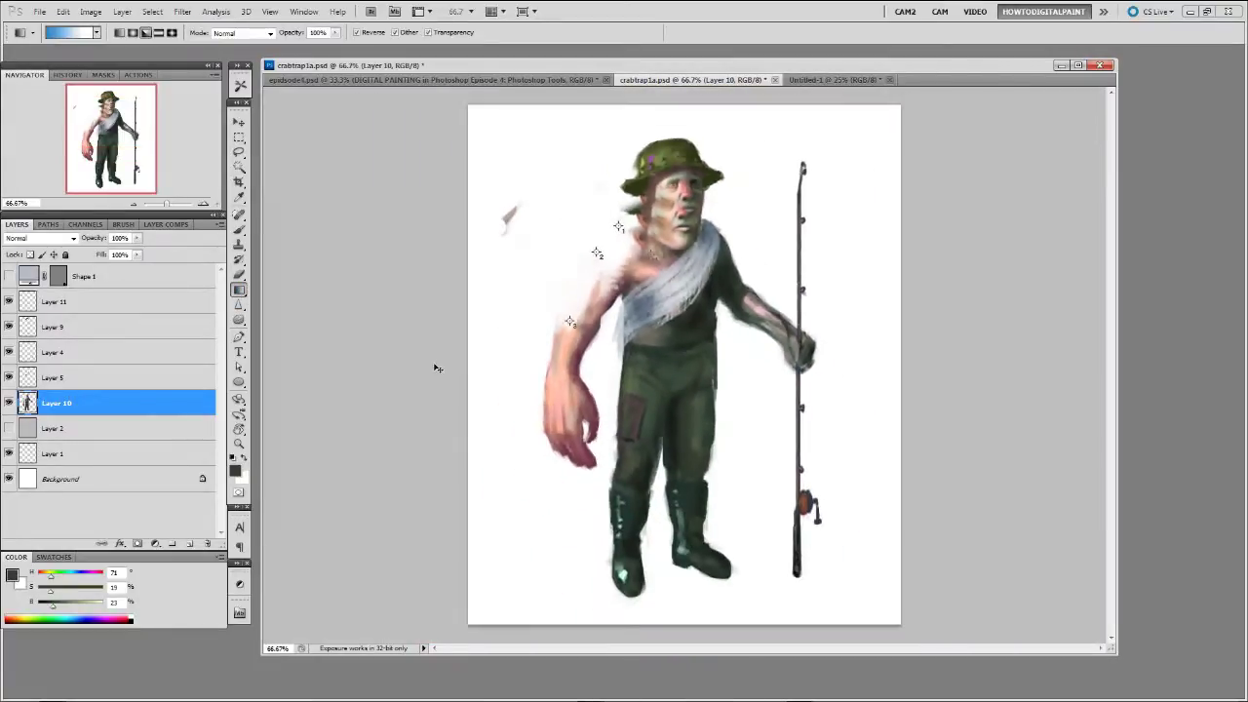
pyautogui.keyDown('ctrl'); pyautogui.click(190, 543); pyautogui.keyUp('ctrl')
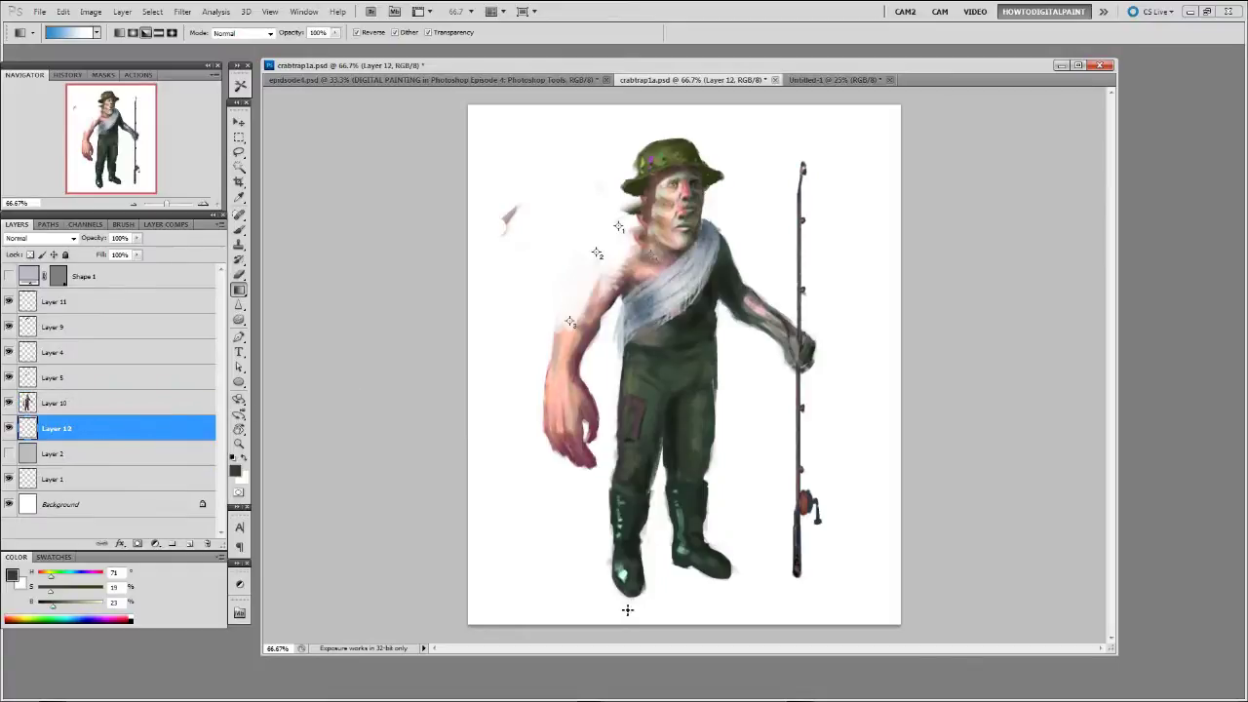
pyautogui.moveTo(629, 624); pyautogui.dragTo(294, 219)
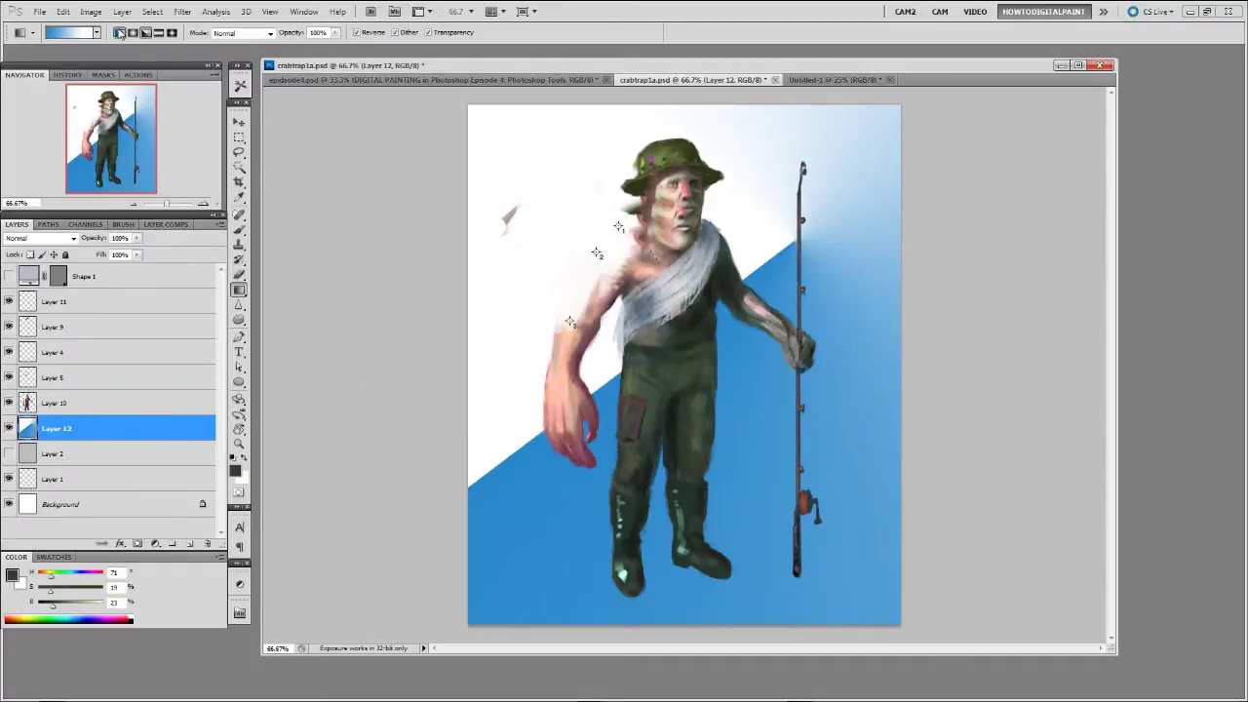
pyautogui.moveTo(635, 341); pyautogui.dragTo(610, 540)
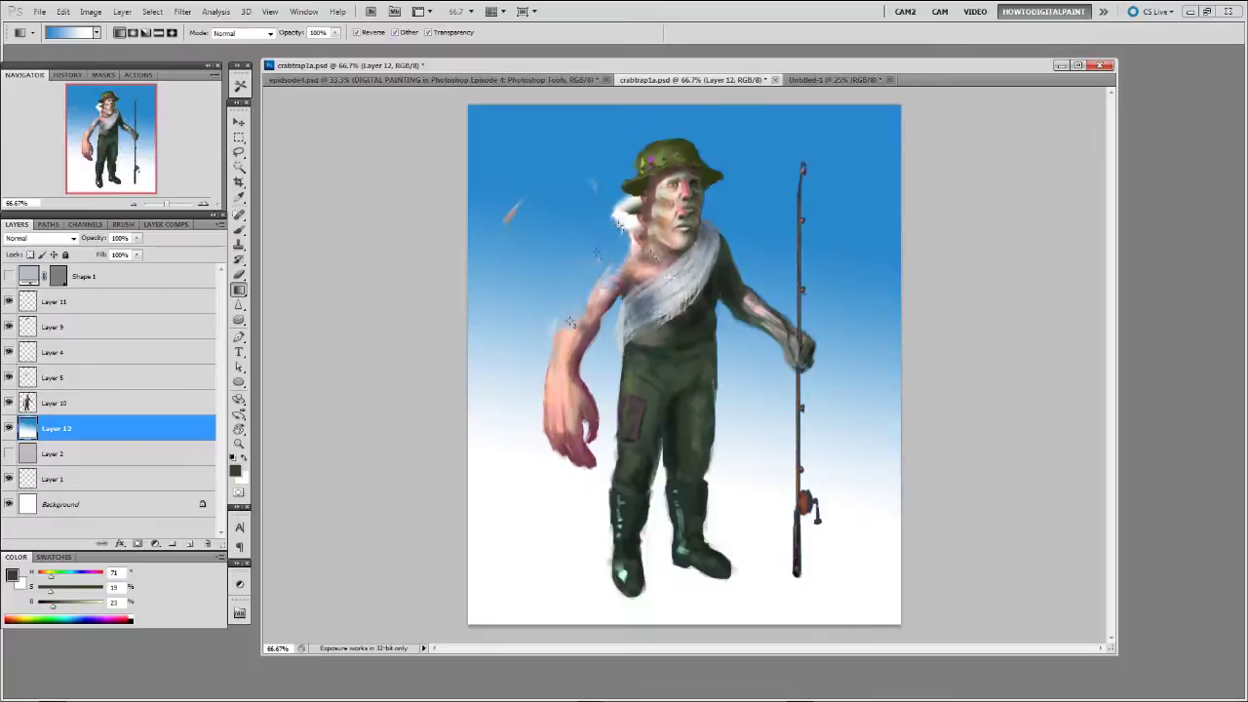
pyautogui.moveTo(760, 506); pyautogui.dragTo(766, 211)
pyautogui.moveTo(639, 439); pyautogui.dragTo(645, 354)
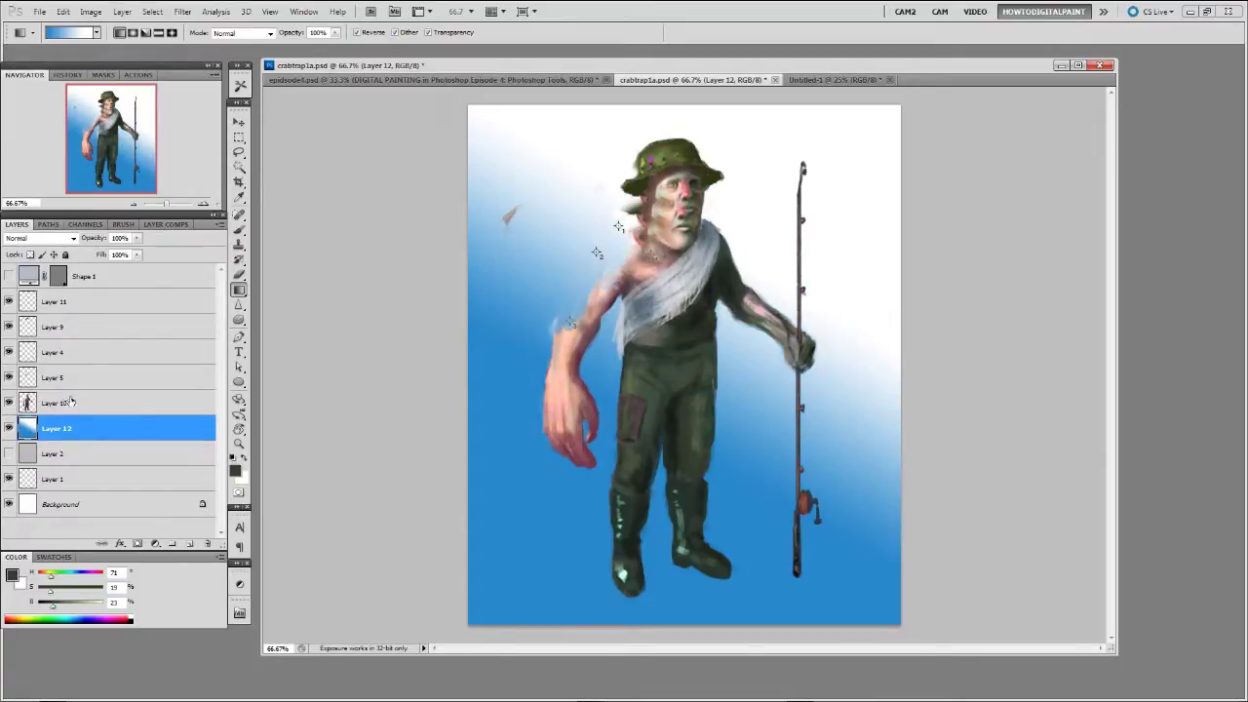
# Step: Test a blue-white gradient on Layer 13 in Overlay mode at 41% opacity, then delete that layer
pyautogui.click(90, 305)
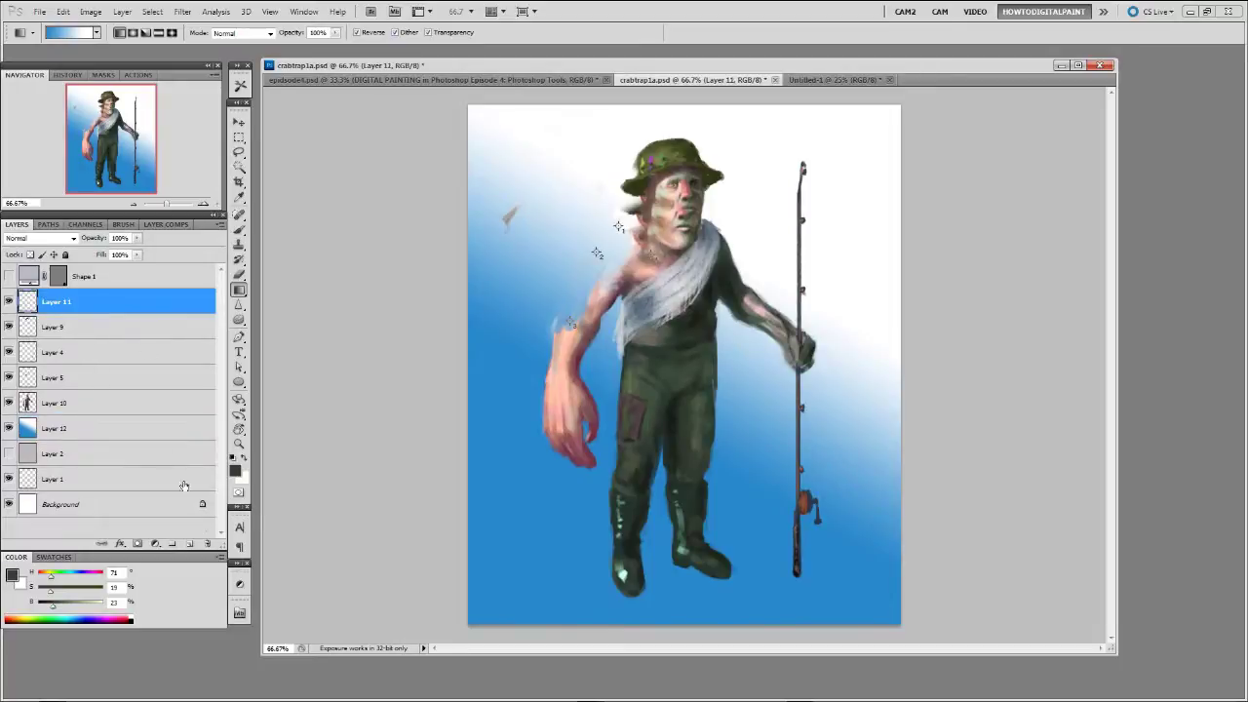
pyautogui.click(192, 544)
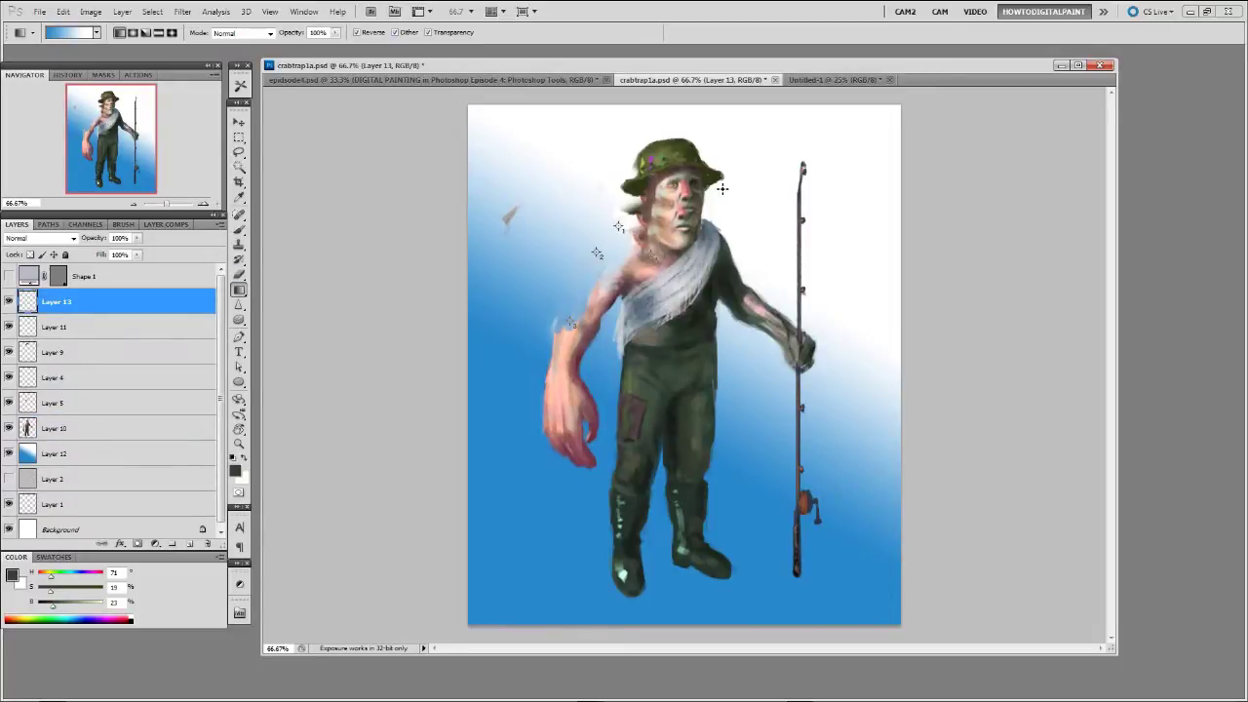
pyautogui.moveTo(722, 189); pyautogui.dragTo(492, 406)
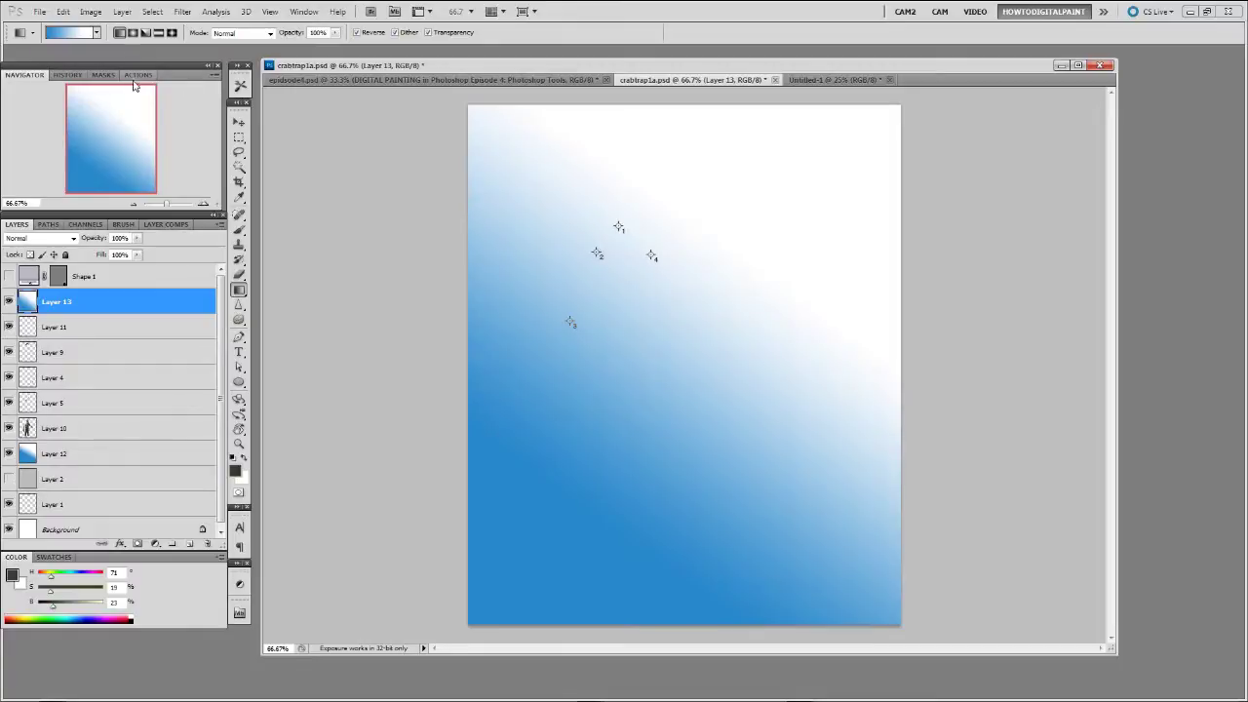
pyautogui.click(74, 238)
pyautogui.click(39, 394)
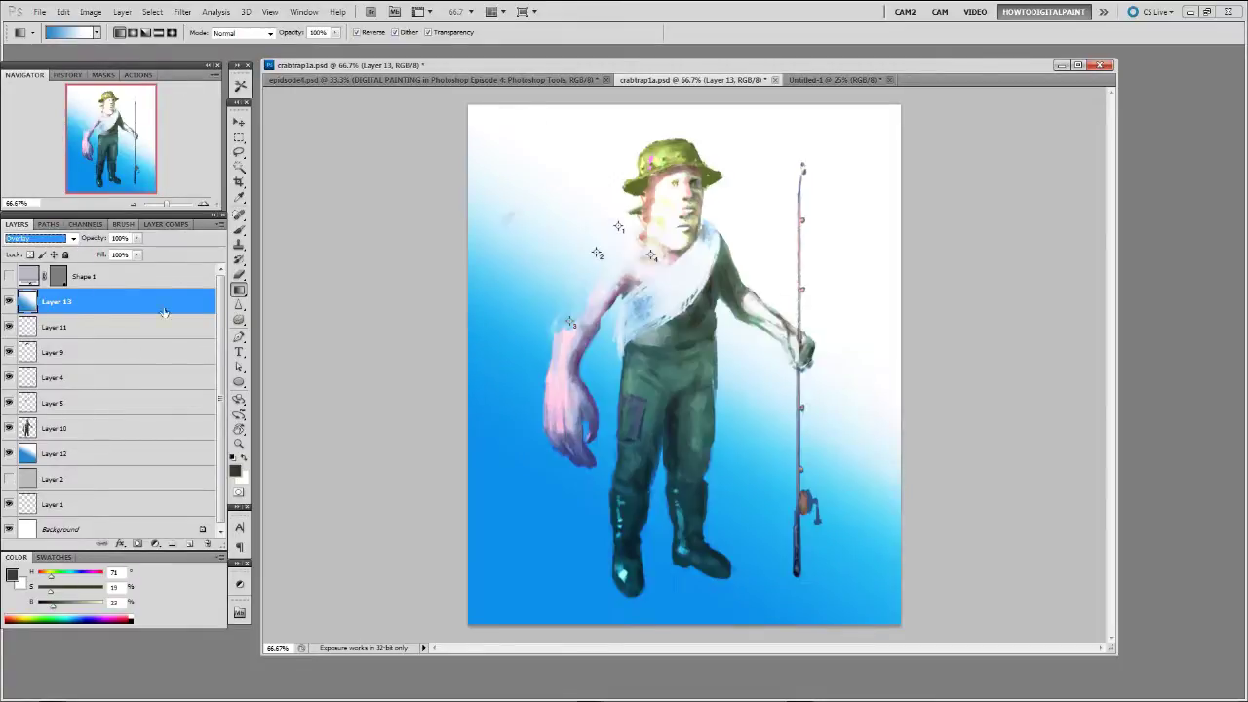
pyautogui.click(137, 238)
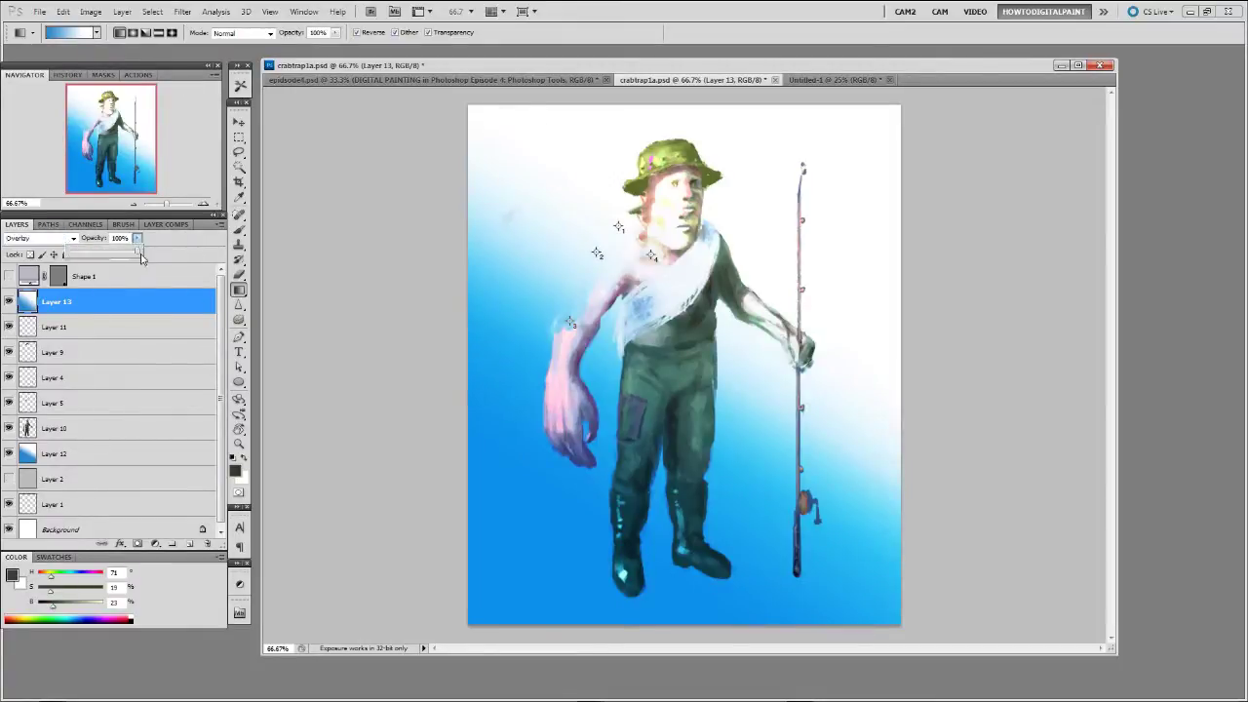
pyautogui.moveTo(142, 255); pyautogui.dragTo(98, 257)
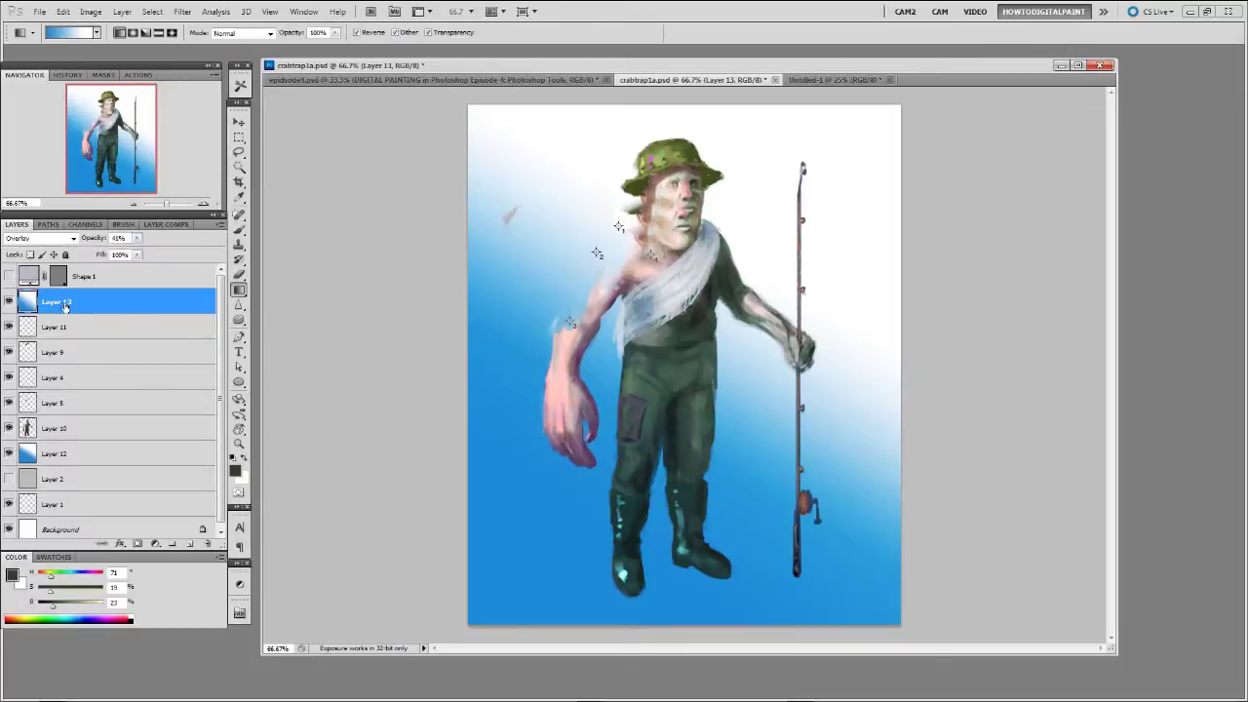
pyautogui.click(207, 543)
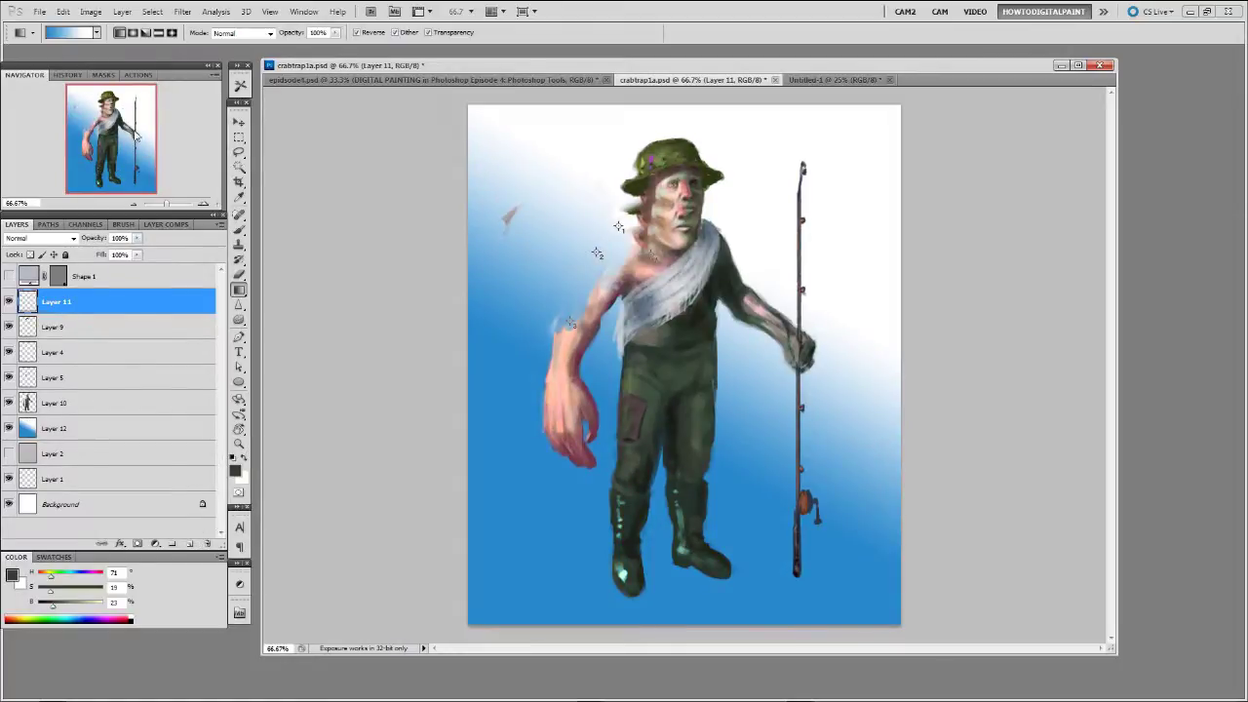
# Step: Fill Layer 11 with a radial blue-white gradient
pyautogui.click(96, 33)
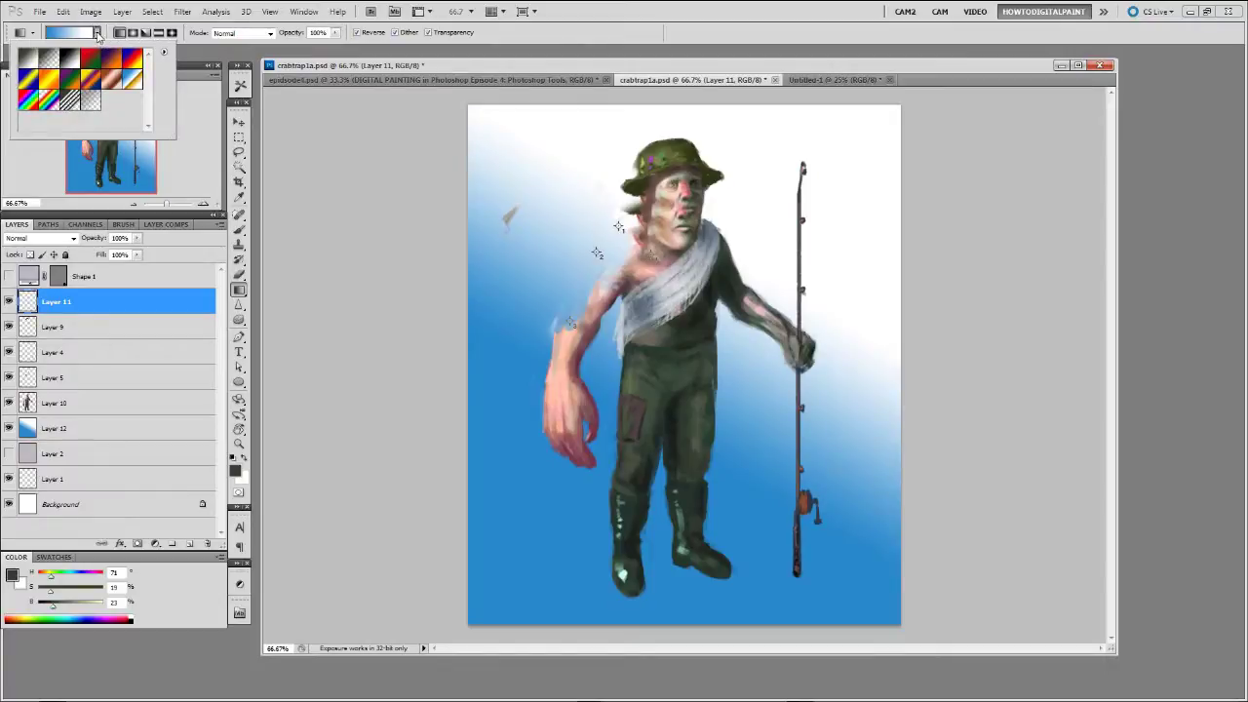
pyautogui.click(163, 53)
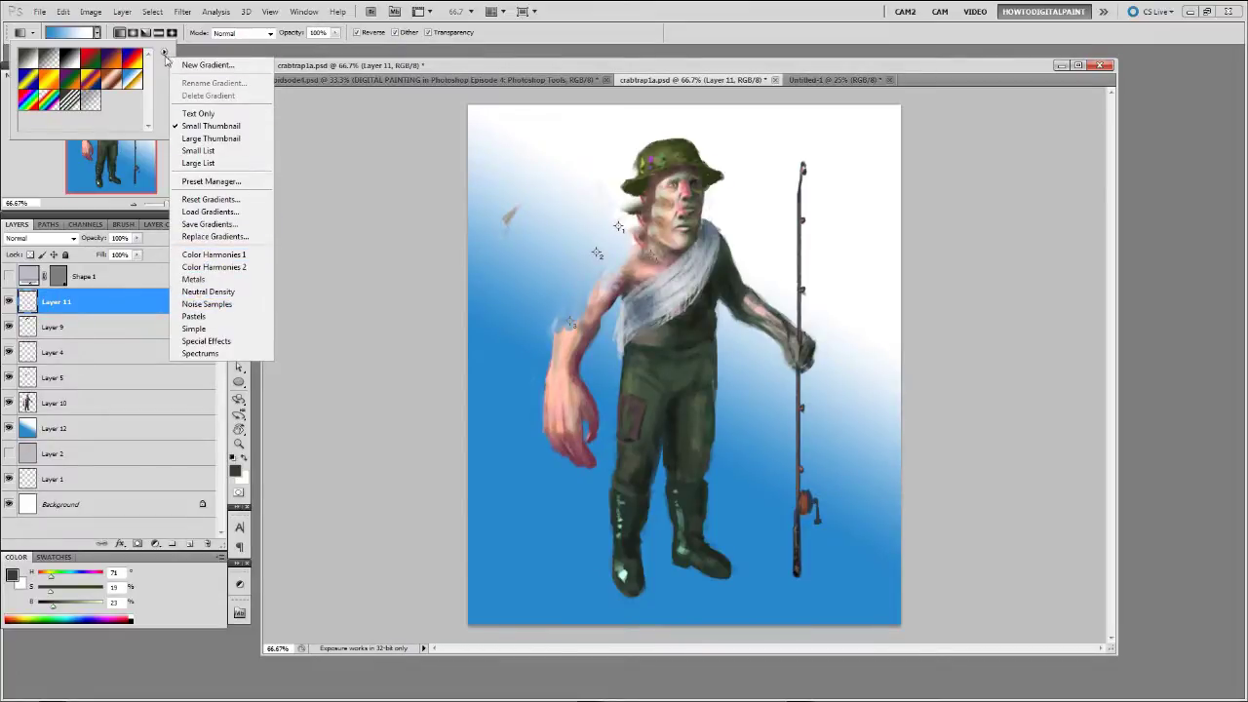
pyautogui.click(166, 55)
pyautogui.click(105, 34)
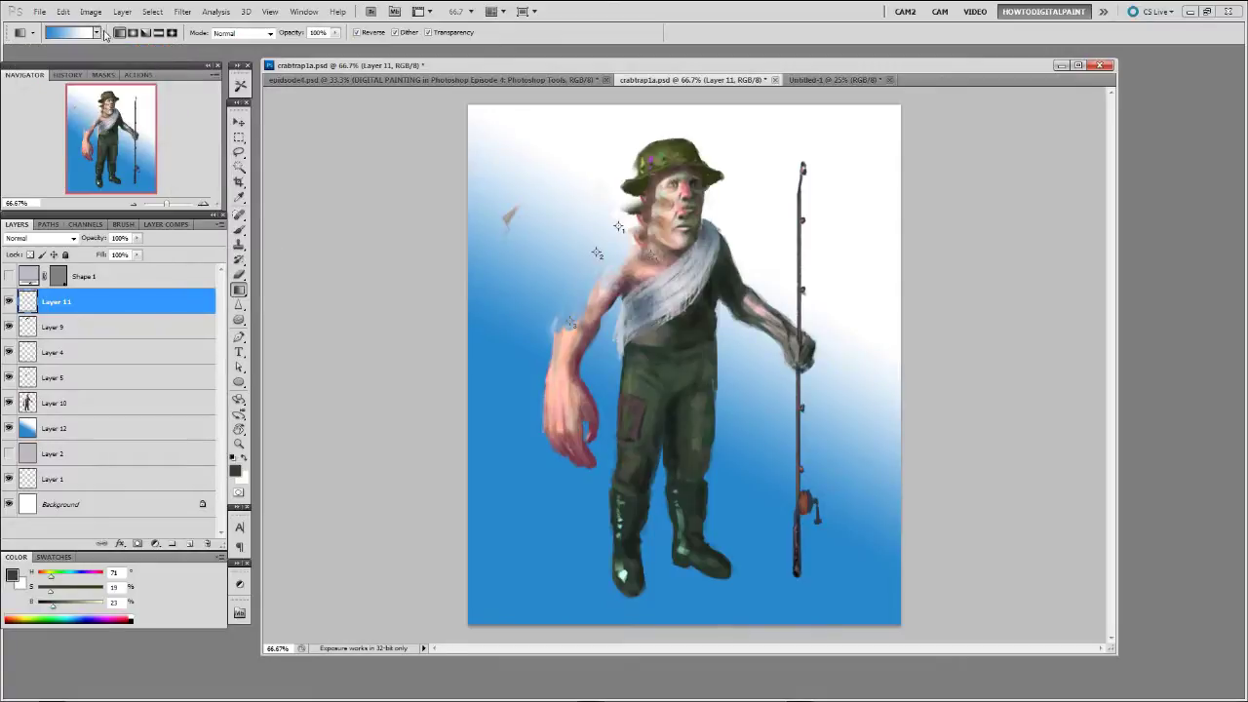
pyautogui.click(133, 34)
pyautogui.moveTo(659, 284); pyautogui.dragTo(596, 293)
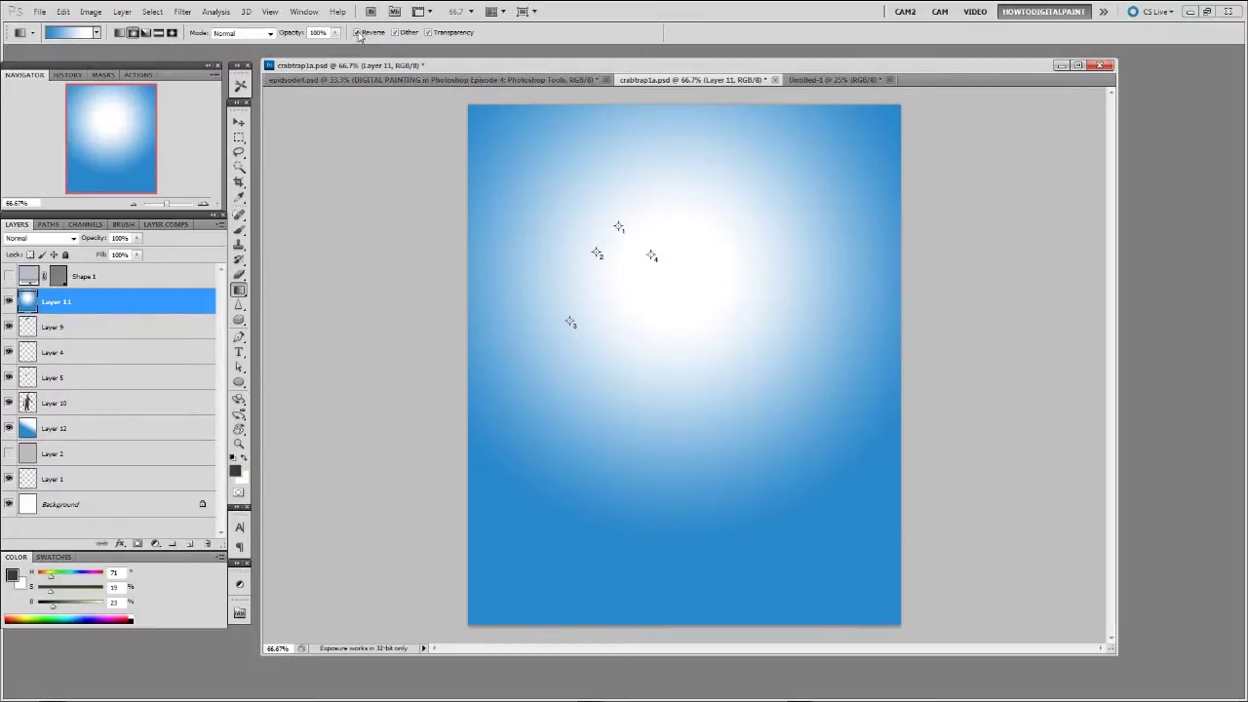
# Step: Set the gradient mode to Overlay, redraw the radial gradient, then delete Layer 11
pyautogui.click(253, 36)
pyautogui.click(280, 223)
pyautogui.moveTo(582, 322); pyautogui.dragTo(632, 302)
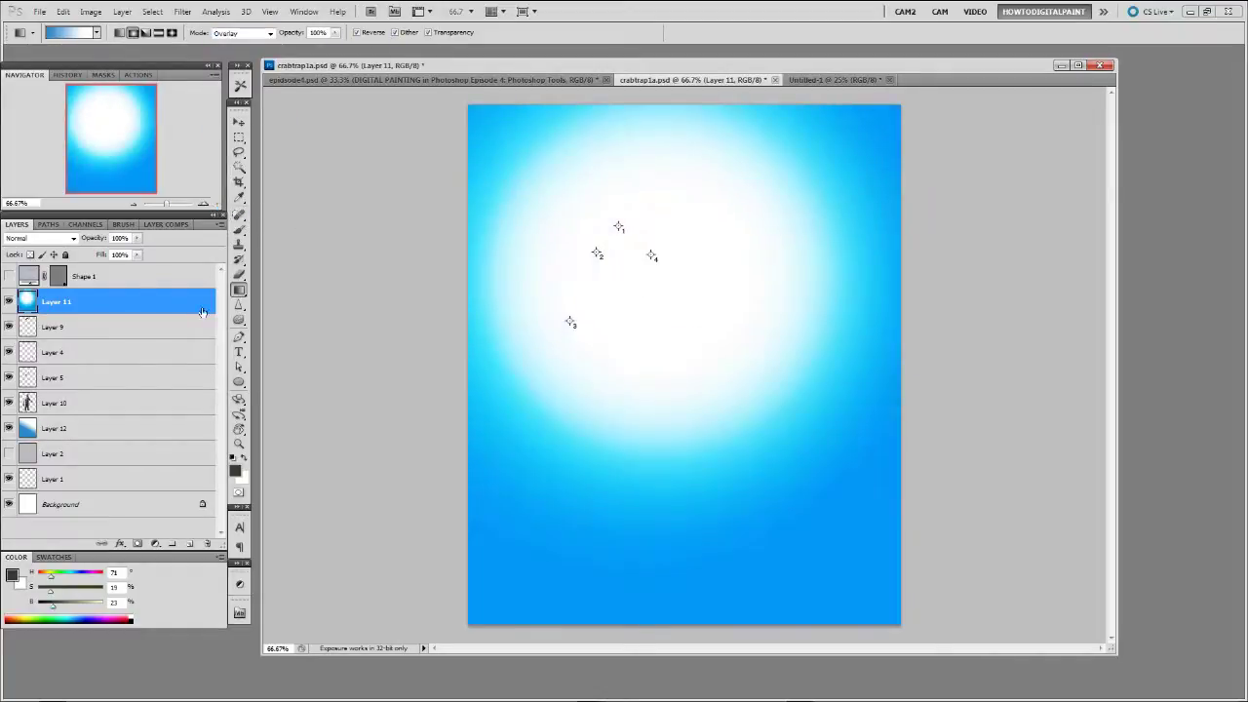
pyautogui.click(208, 542)
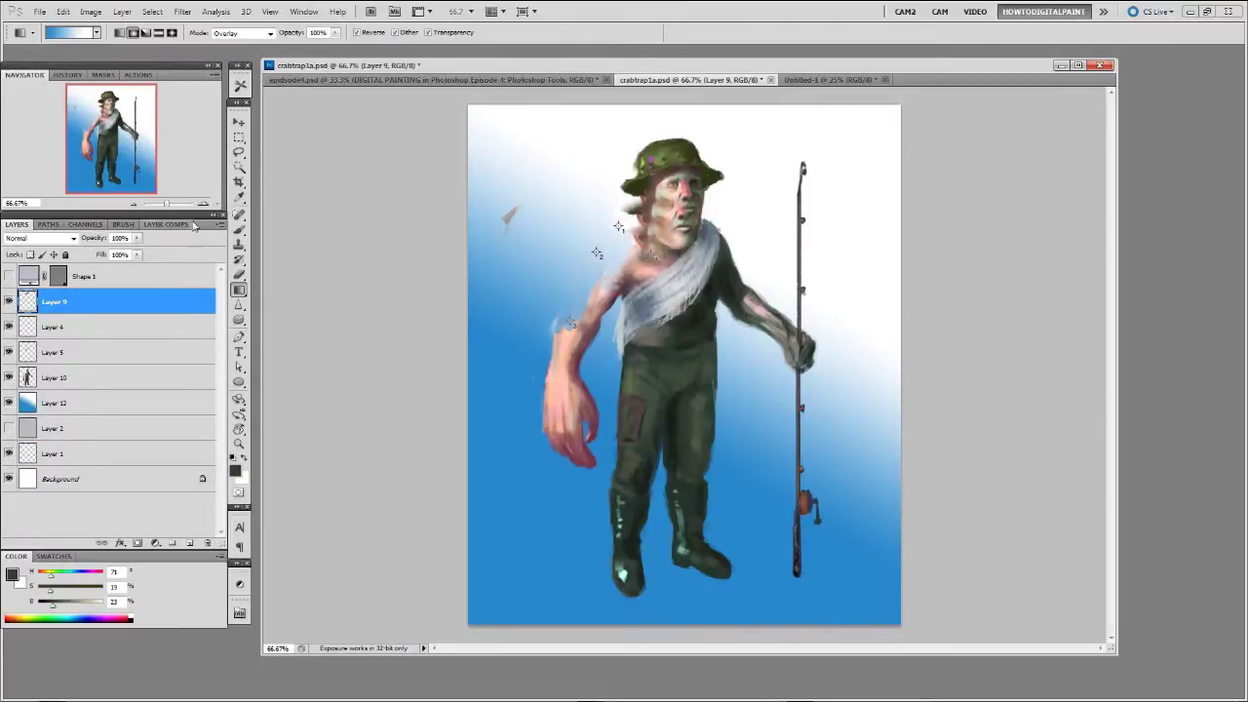
# Step: Select Layer 10 and smudge the fisherman's torso and arm, shrinking the brush slightly
pyautogui.click(239, 305)
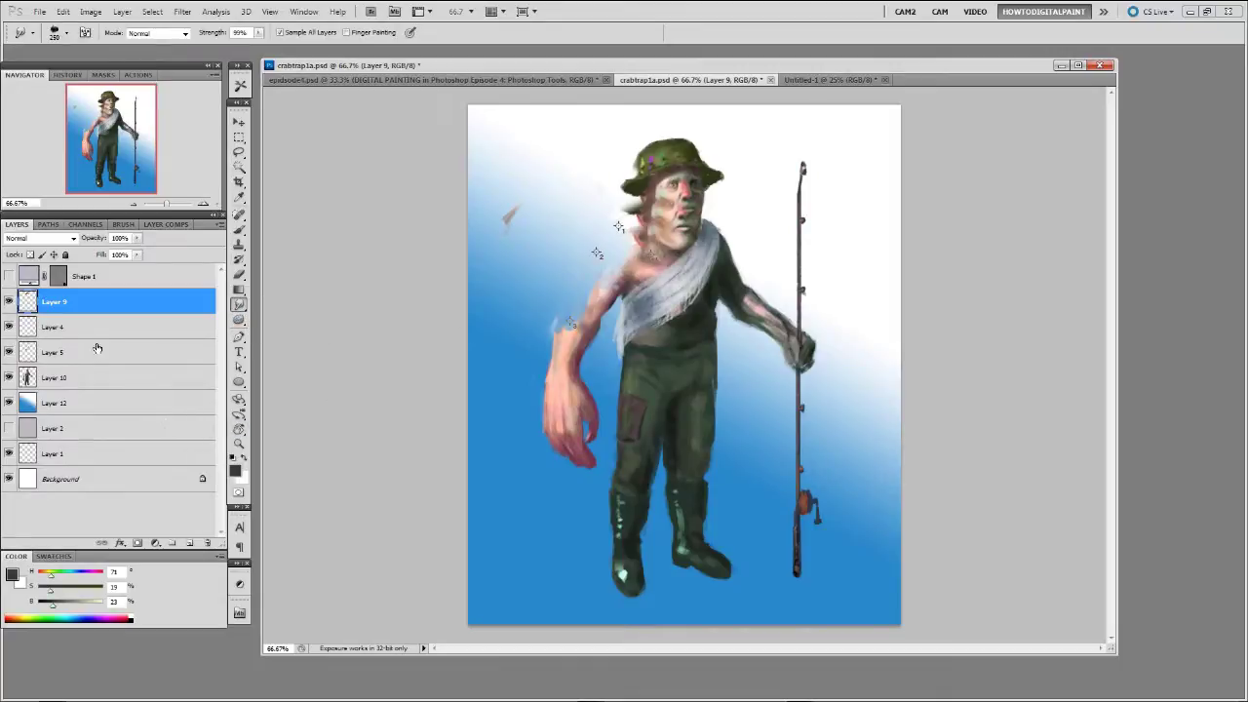
pyautogui.click(91, 378)
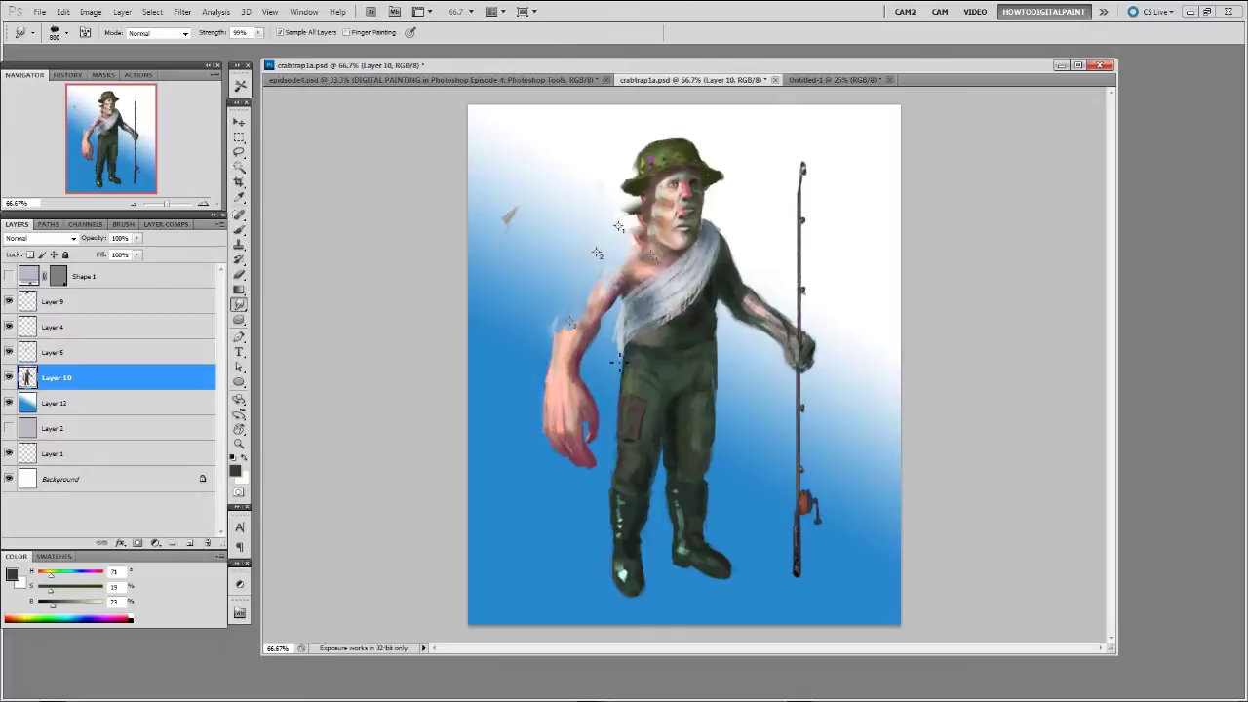
pyautogui.moveTo(652, 346); pyautogui.dragTo(741, 351)
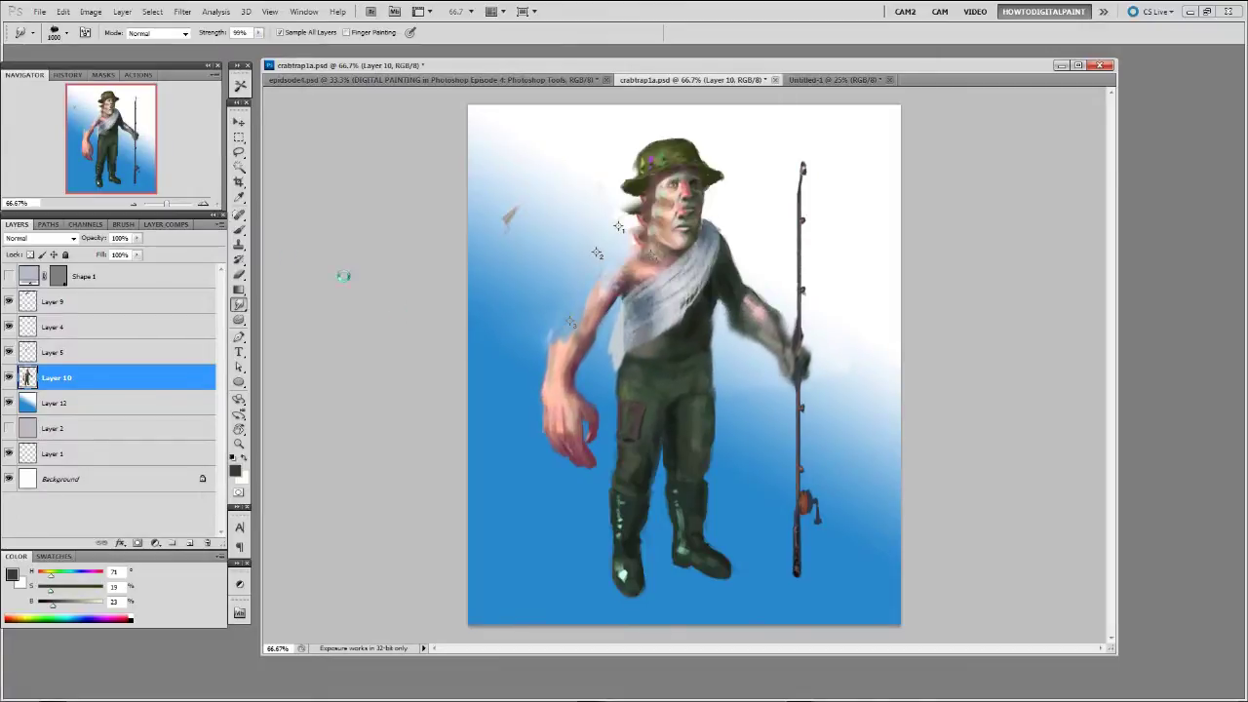
pyautogui.press('[')
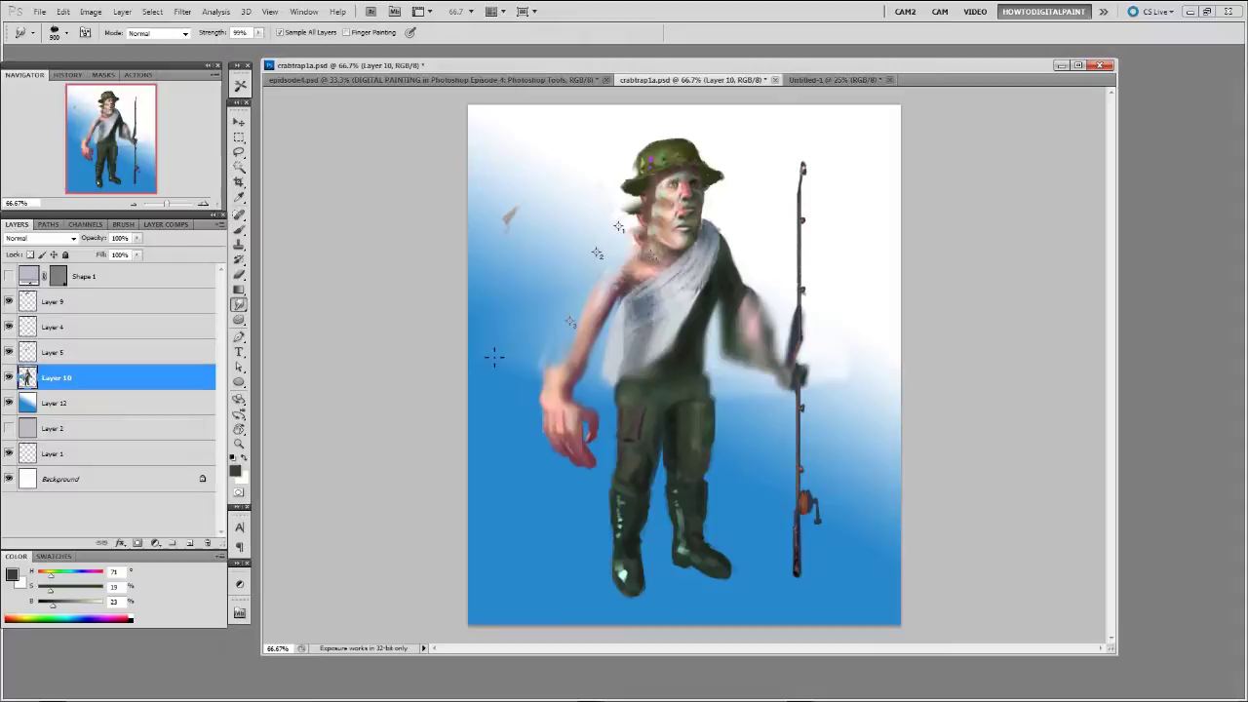
# Step: Smear the fisherman's left hand and legs with the softchisel brush
pyautogui.click(68, 32)
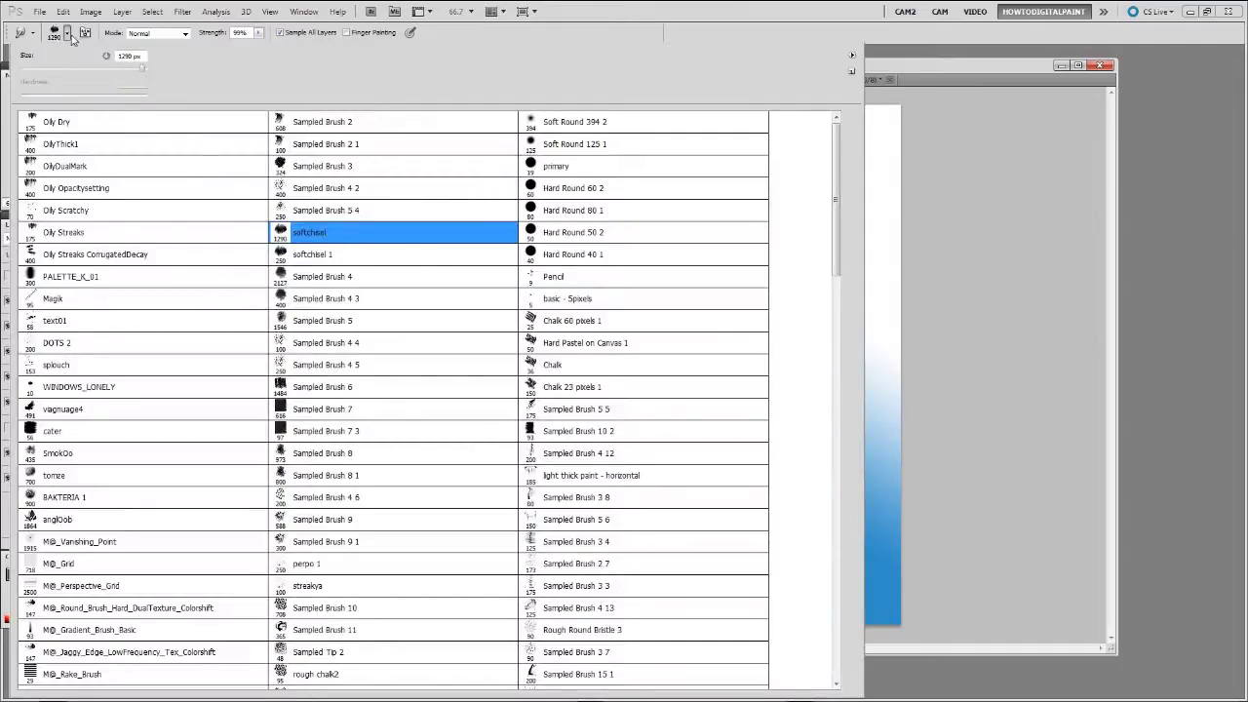
pyautogui.click(70, 35)
pyautogui.moveTo(622, 449)
pyautogui.mouseDown()
pyautogui.moveTo(585, 473)
pyautogui.moveTo(595, 448)
pyautogui.moveTo(605, 458)
pyautogui.mouseUp()
# Step: Switch from Smudge to the Sharpen tool in the toning flyout
pyautogui.rightClick(240, 306)
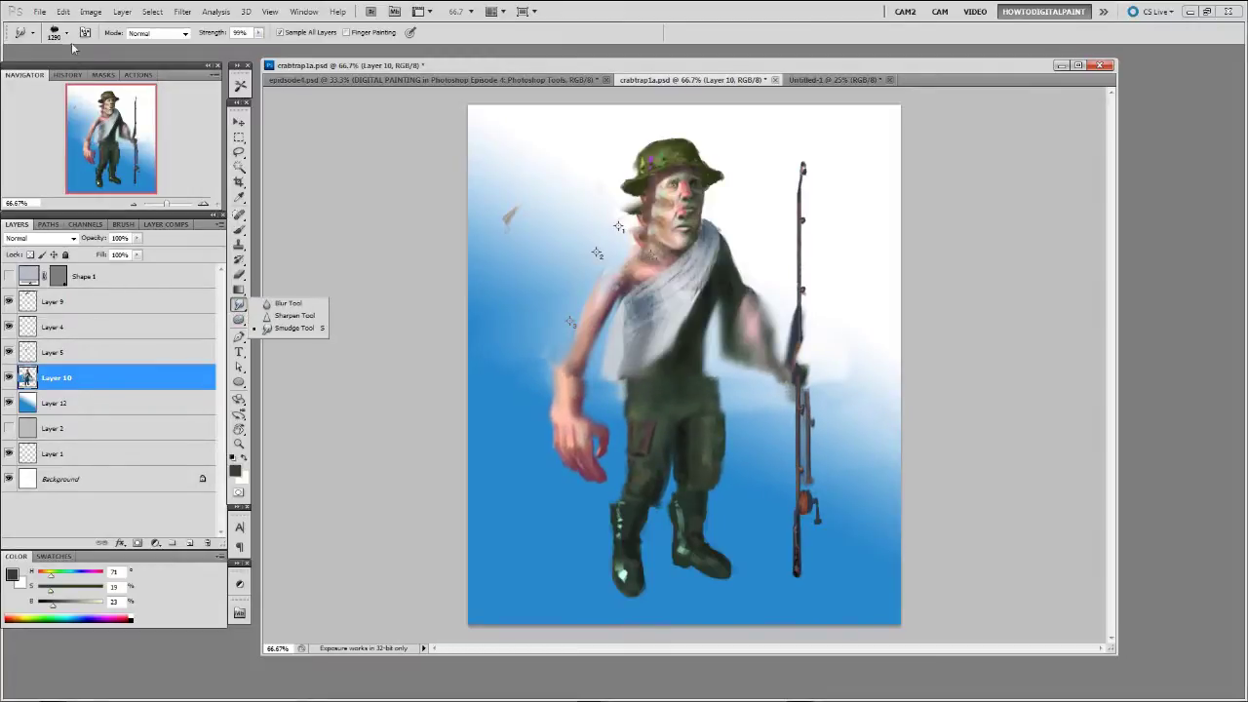
pyautogui.click(68, 34)
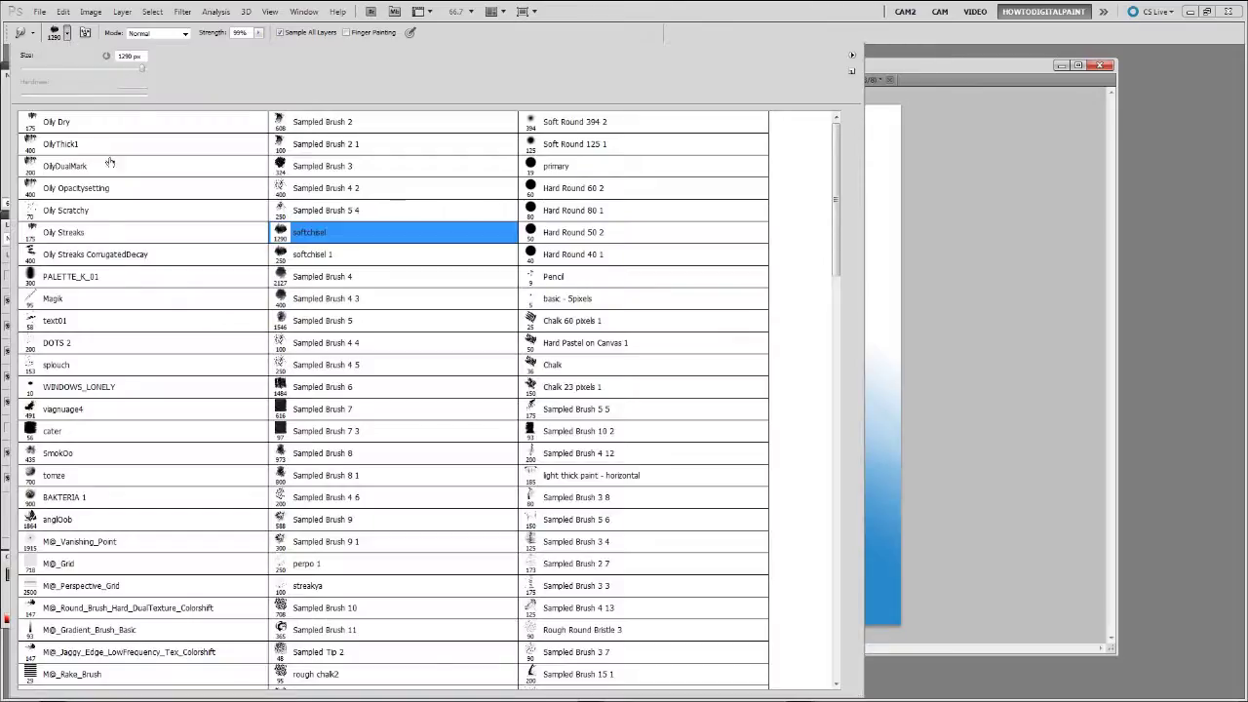
pyautogui.click(68, 35)
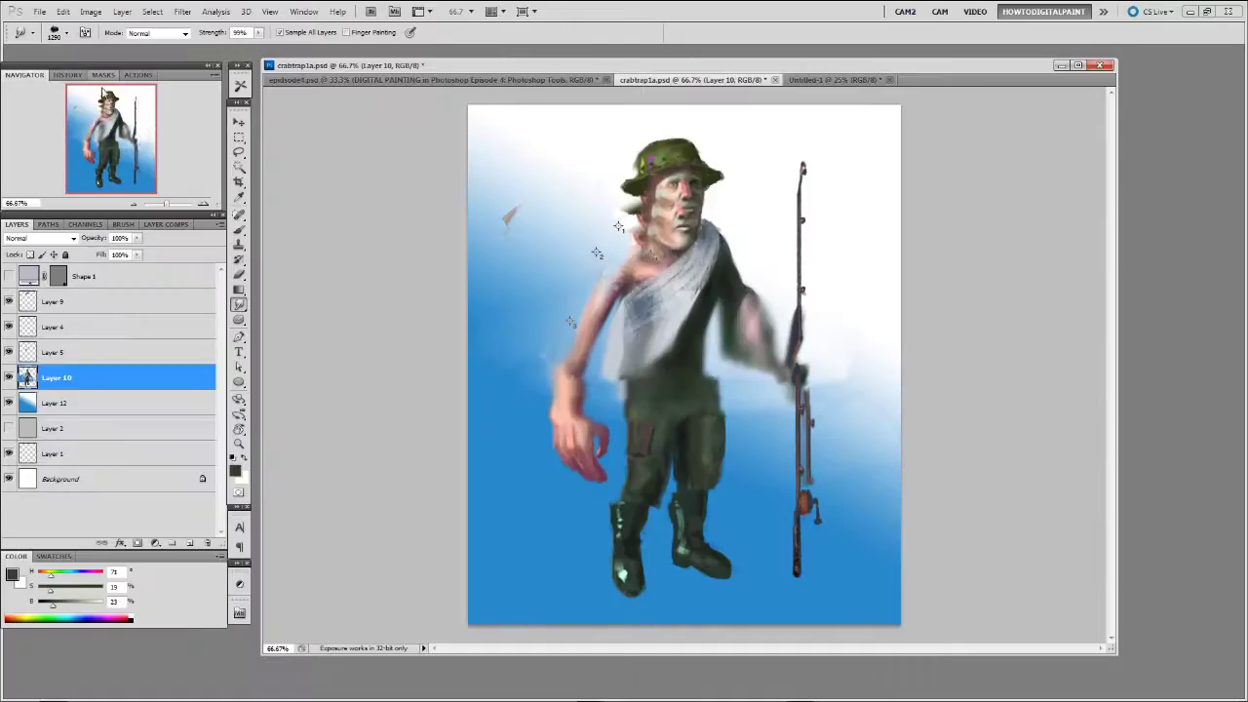
pyautogui.rightClick(240, 306)
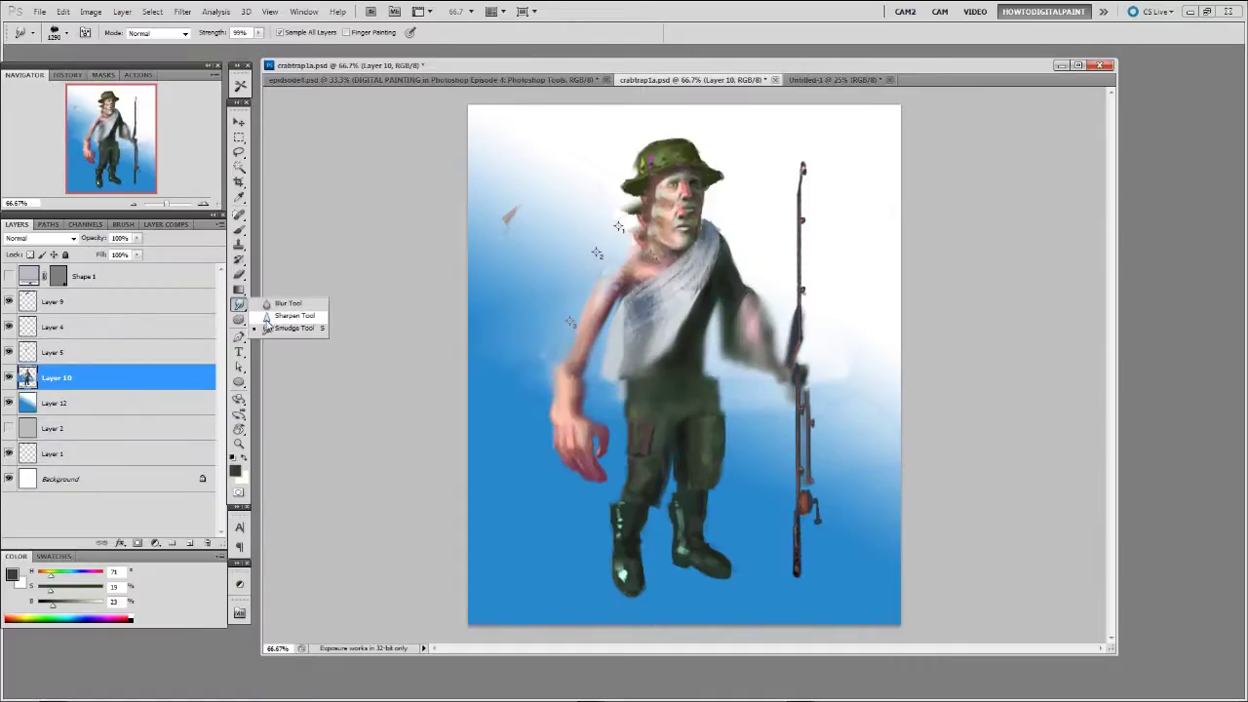
pyautogui.click(280, 317)
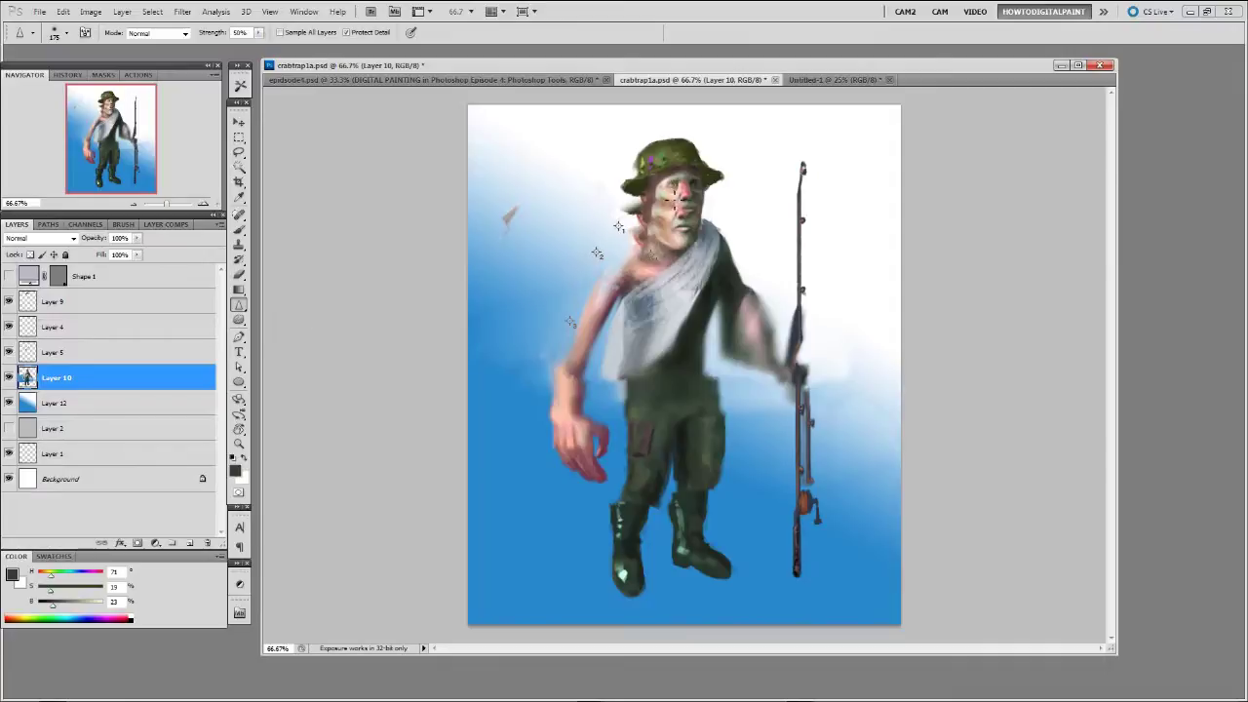
# Step: With the Sponge in Saturate mode, make the hand bright orange and the cheek and nose redder
pyautogui.hotkey('shift', 'r')
pyautogui.press('o')
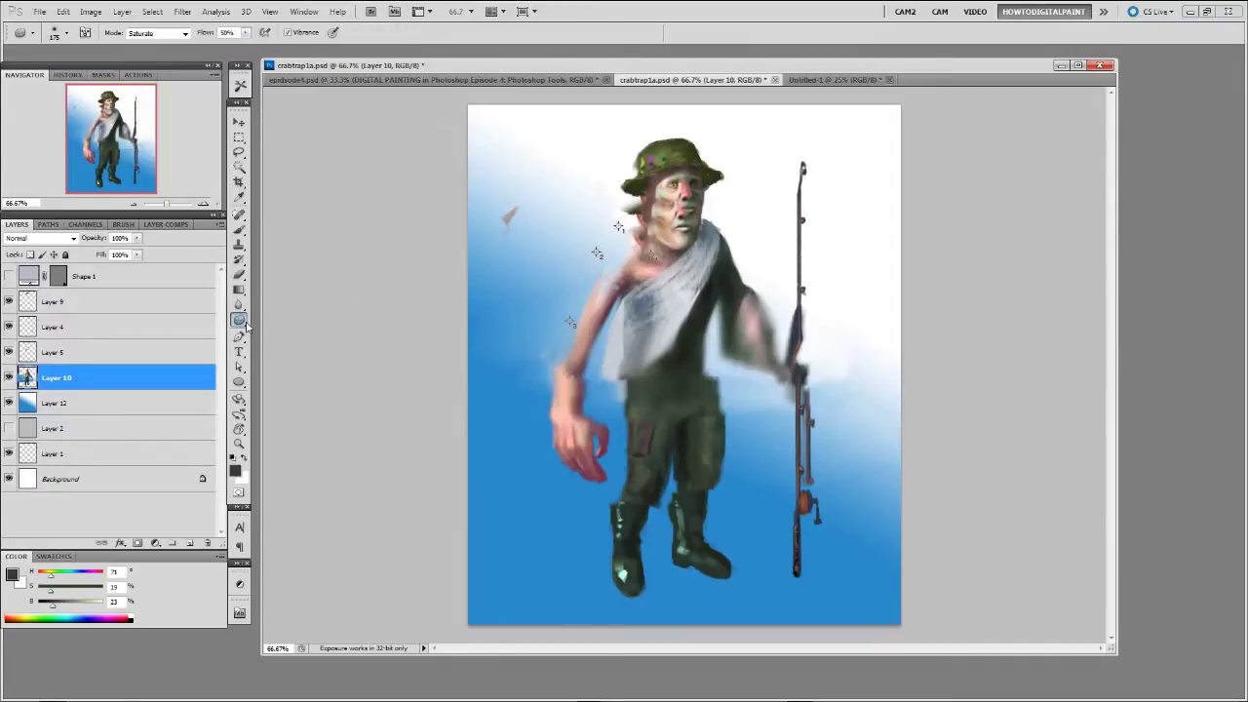
pyautogui.click(184, 36)
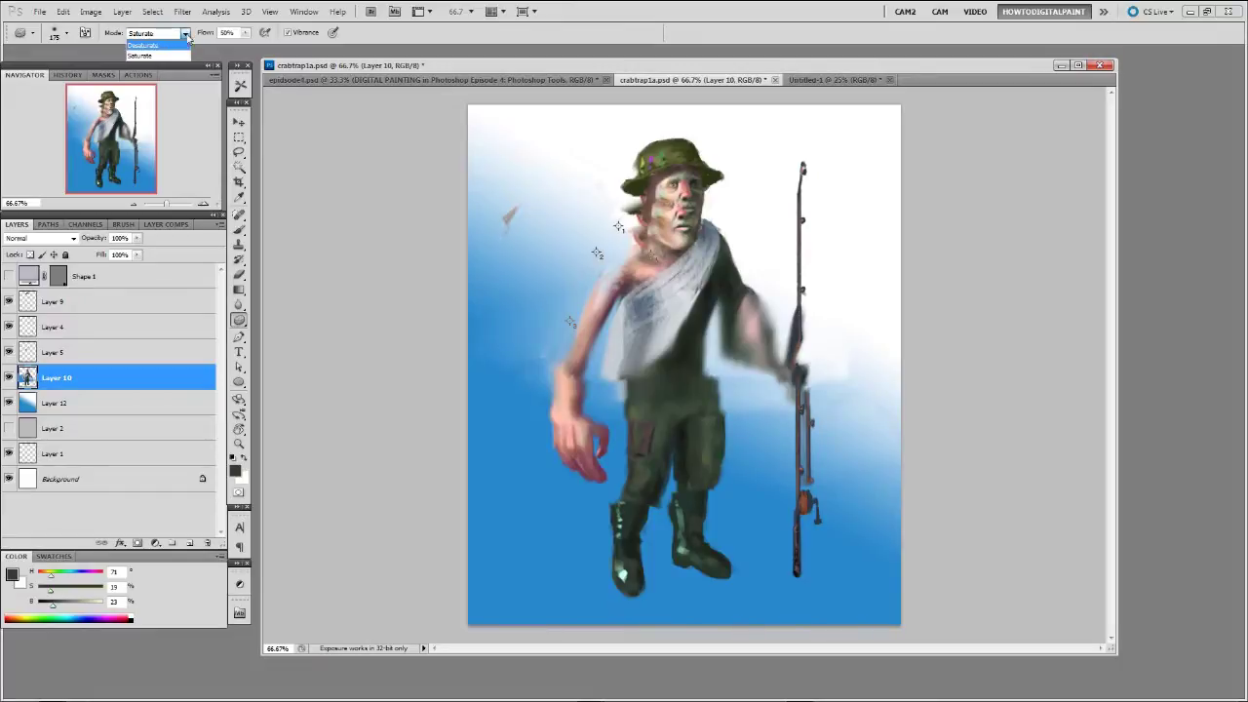
pyautogui.click(172, 47)
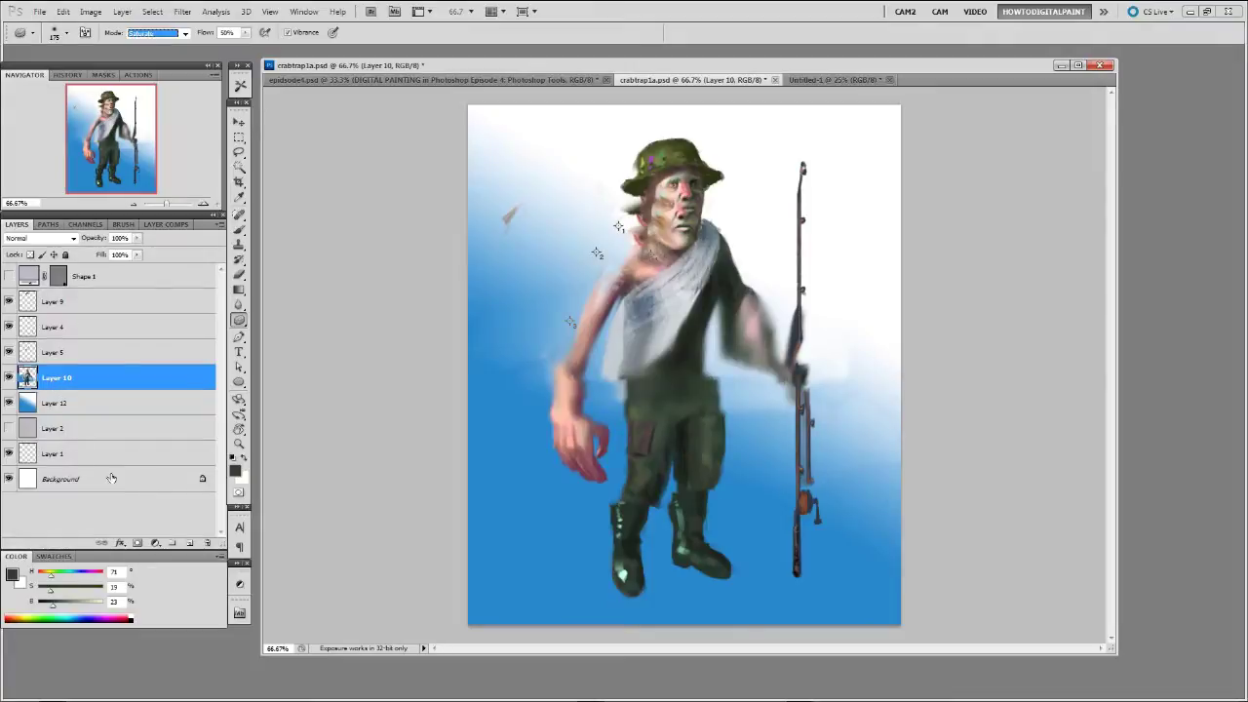
pyautogui.moveTo(573, 368)
pyautogui.mouseDown()
pyautogui.moveTo(584, 466)
pyautogui.moveTo(570, 417)
pyautogui.mouseUp()
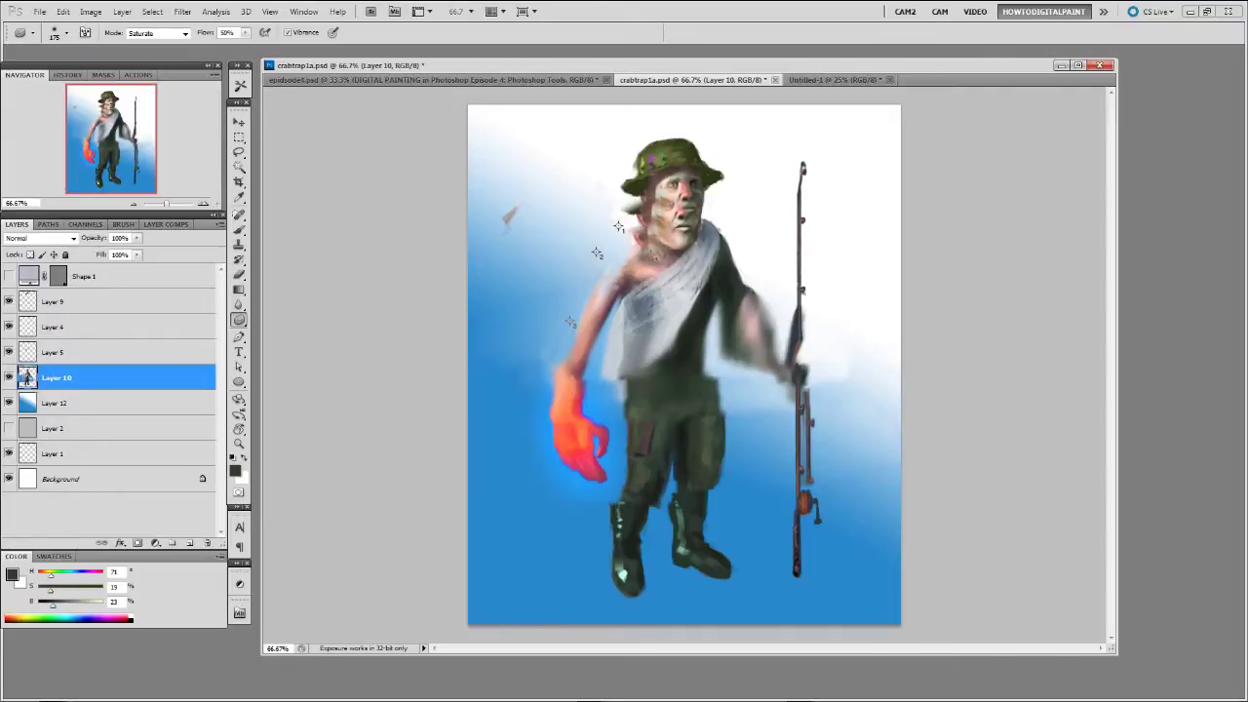
pyautogui.moveTo(666, 205); pyautogui.dragTo(664, 234)
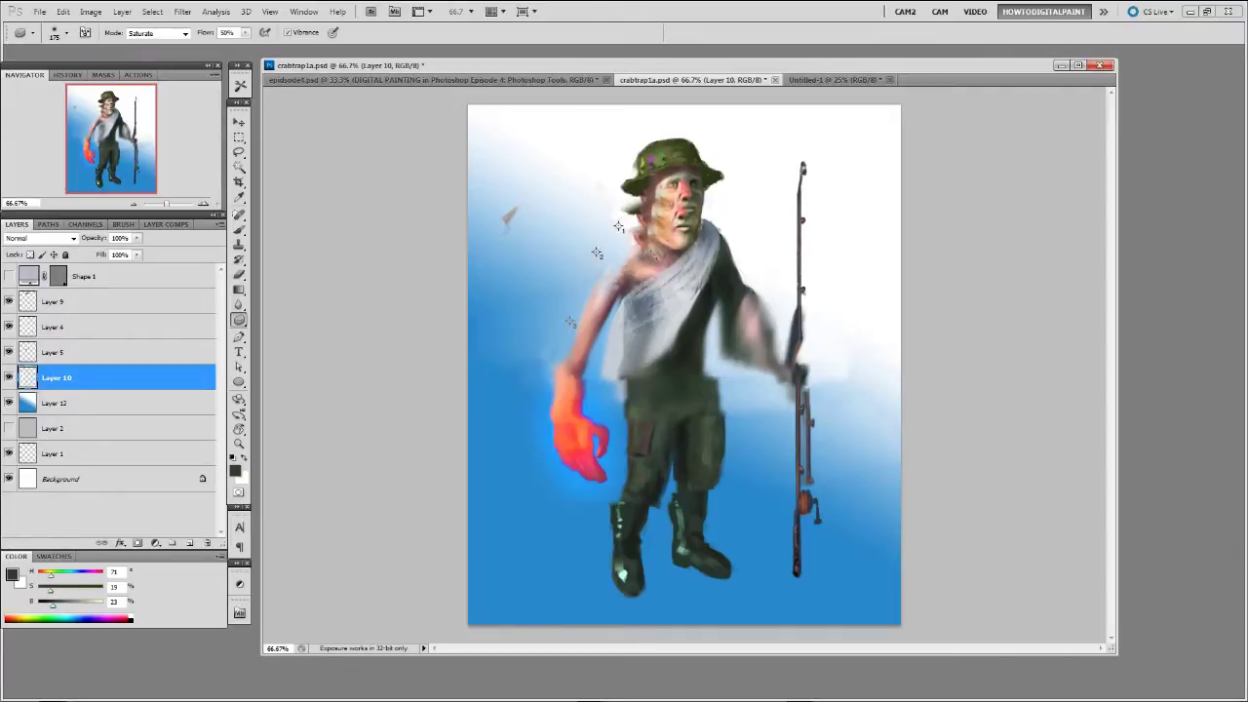
# Step: Switch the Sponge to Desaturate and drain the colour from the fisherman's face
pyautogui.click(180, 34)
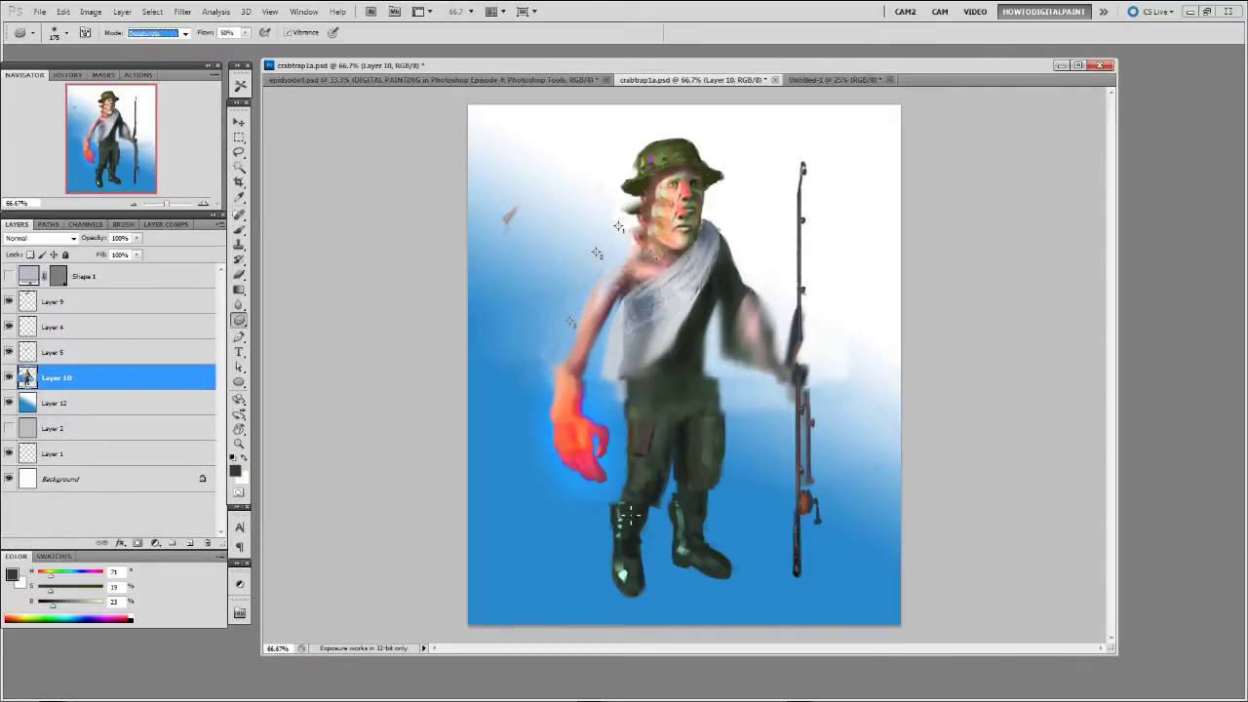
pyautogui.moveTo(592, 428); pyautogui.dragTo(570, 468)
pyautogui.click(618, 227)
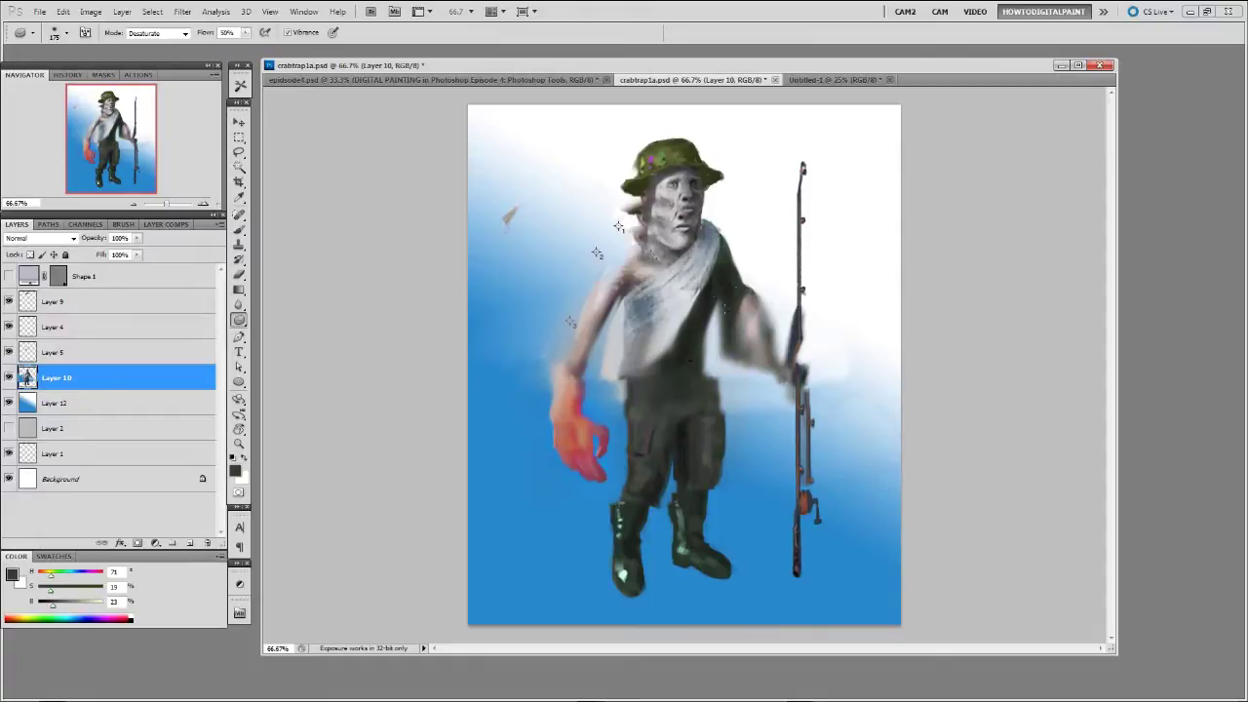
# Step: Dodge the red hand brighter and burn the trousers darker
pyautogui.rightClick(240, 324)
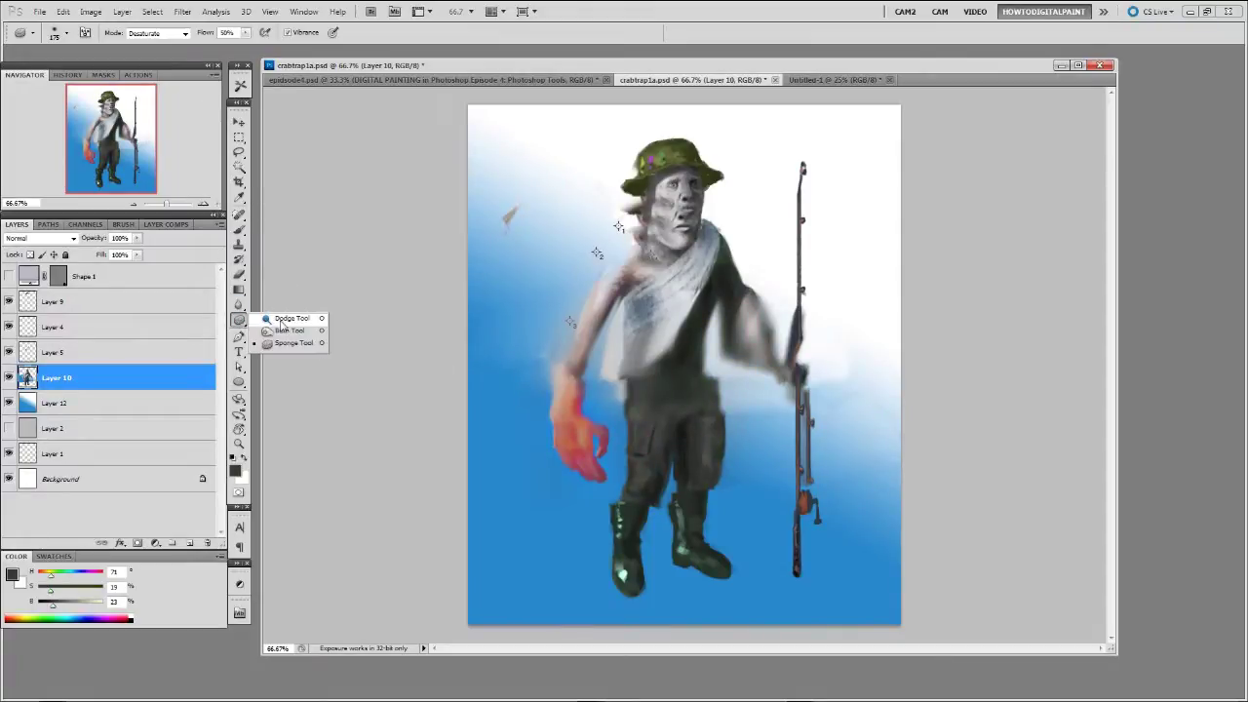
pyautogui.click(282, 319)
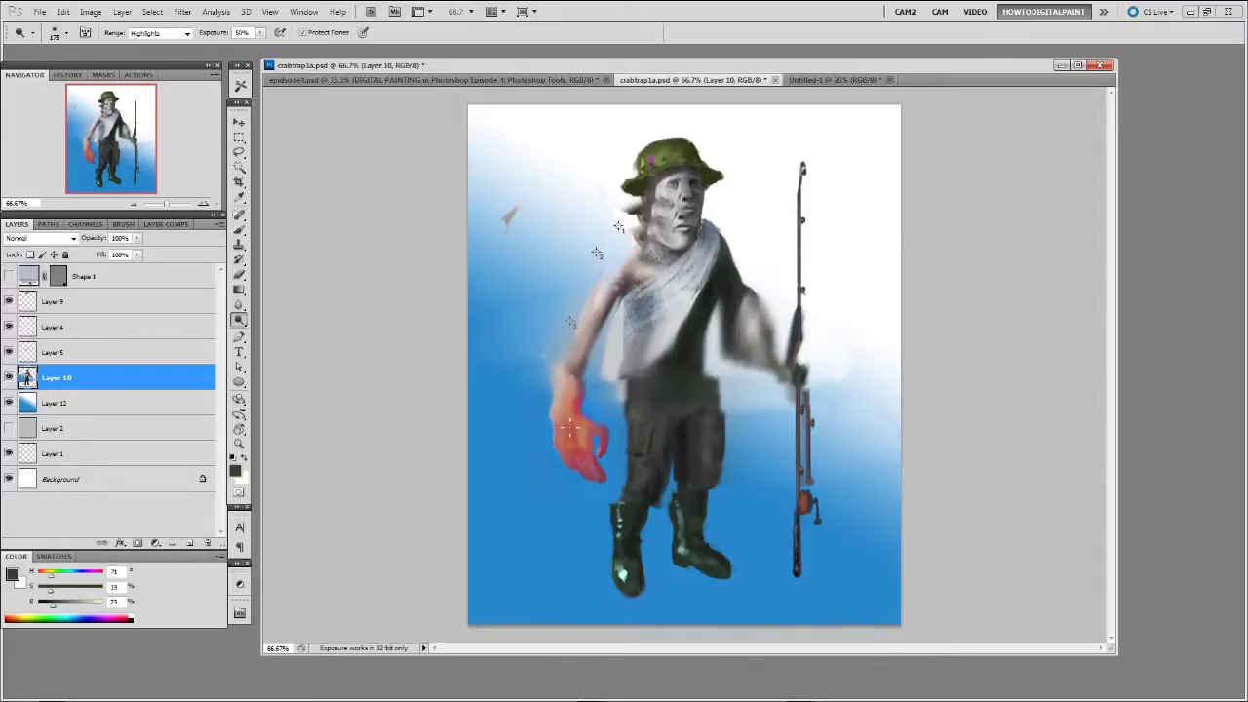
pyautogui.moveTo(569, 426); pyautogui.dragTo(585, 444)
pyautogui.hotkey('shift', 'o')
pyautogui.moveTo(672, 507)
pyautogui.mouseDown()
pyautogui.moveTo(620, 399)
pyautogui.moveTo(647, 462)
pyautogui.mouseUp()
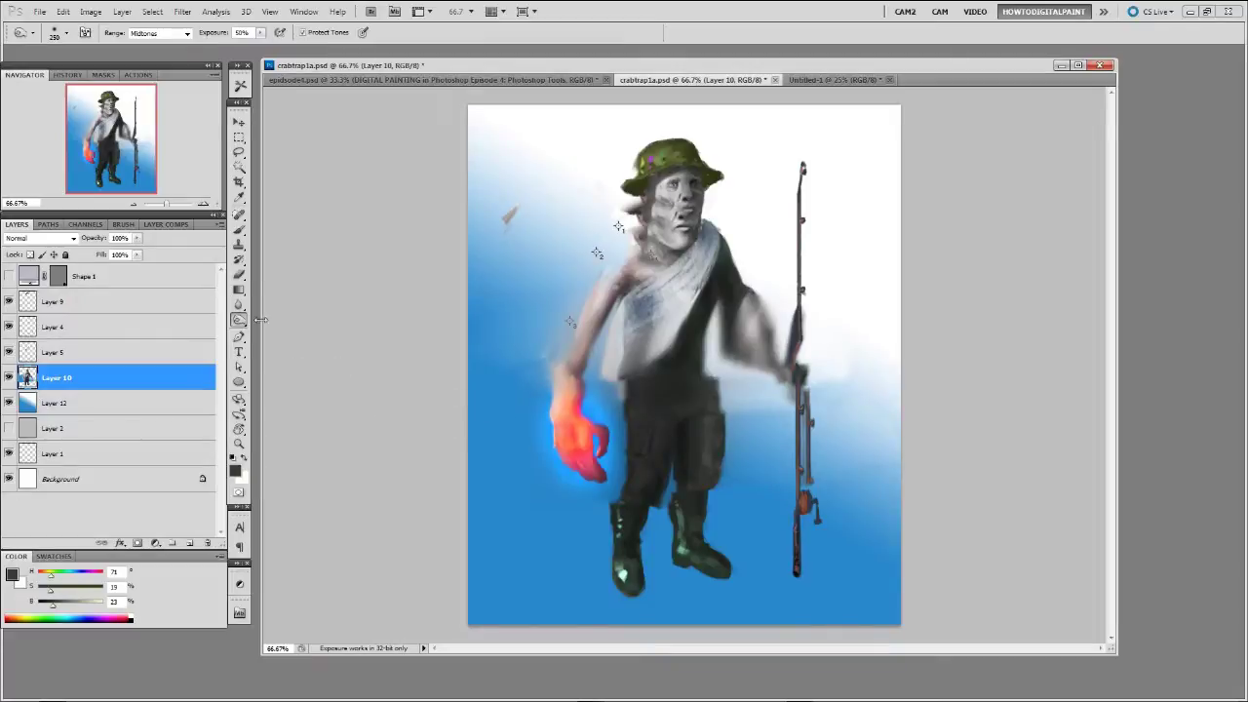
# Step: Set the tonal Range to Shadows, leaving Exposure at 50% and the brush unchanged
pyautogui.click(187, 33)
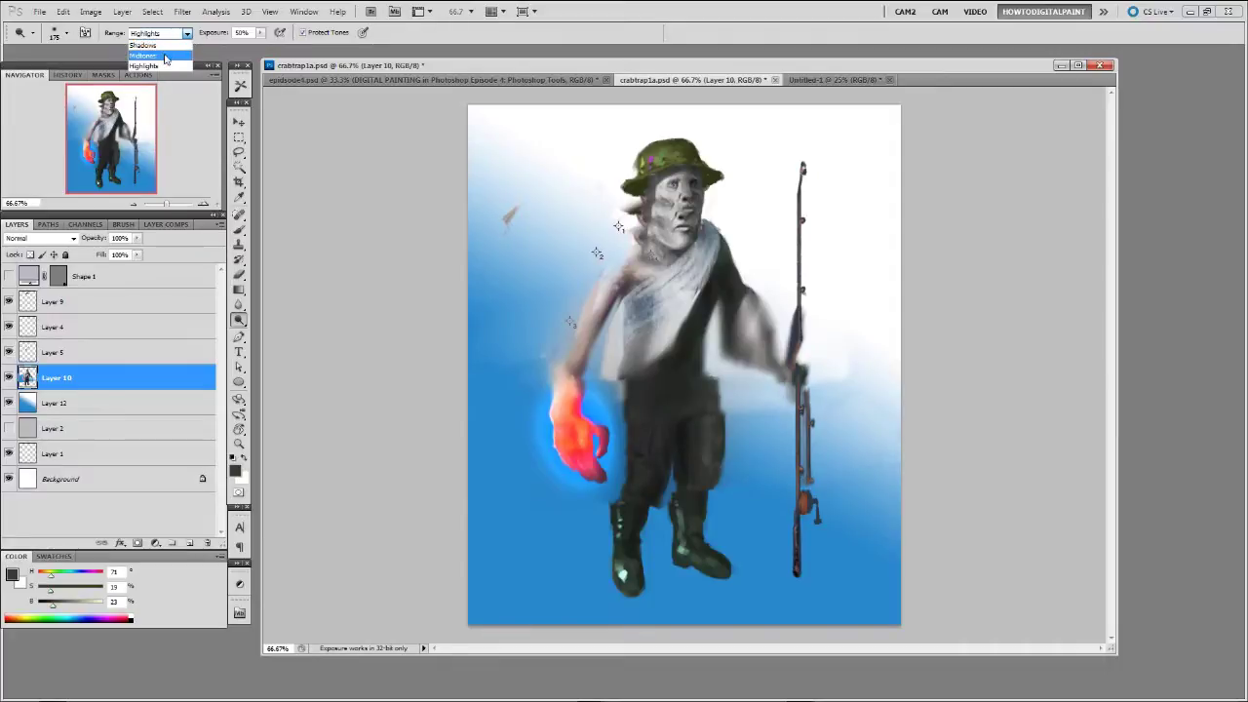
pyautogui.click(166, 48)
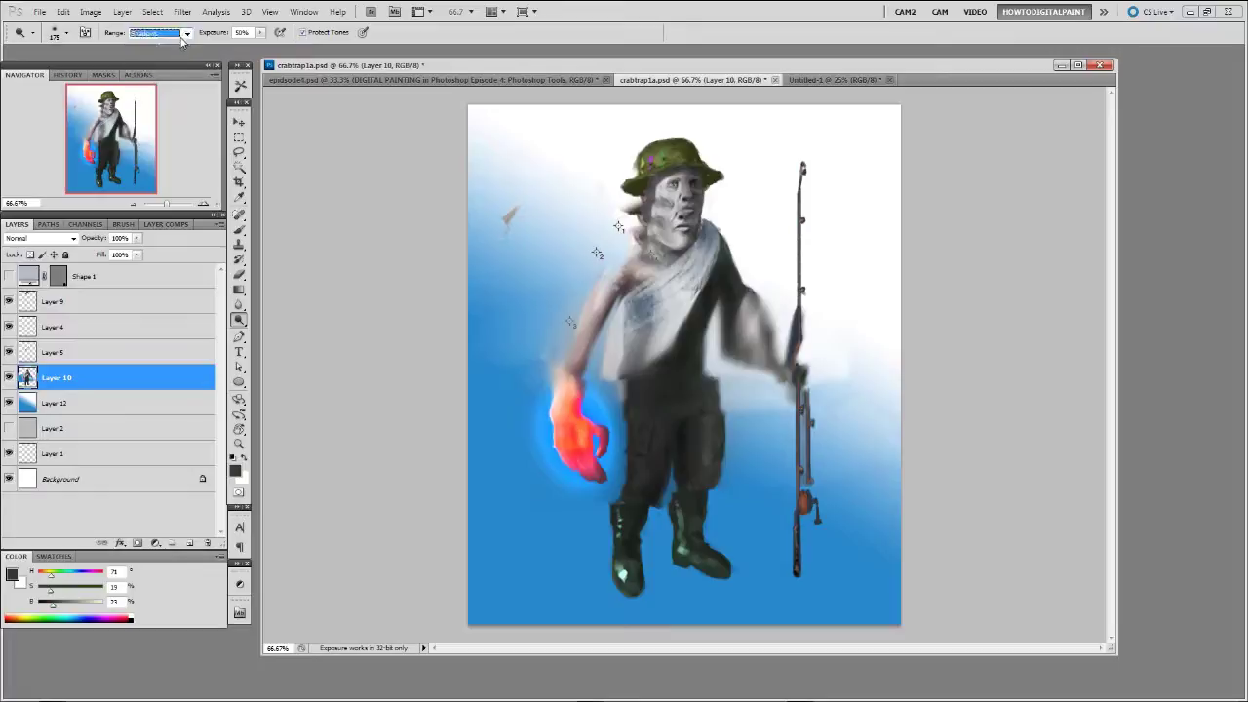
pyautogui.click(185, 33)
pyautogui.click(187, 42)
pyautogui.click(260, 33)
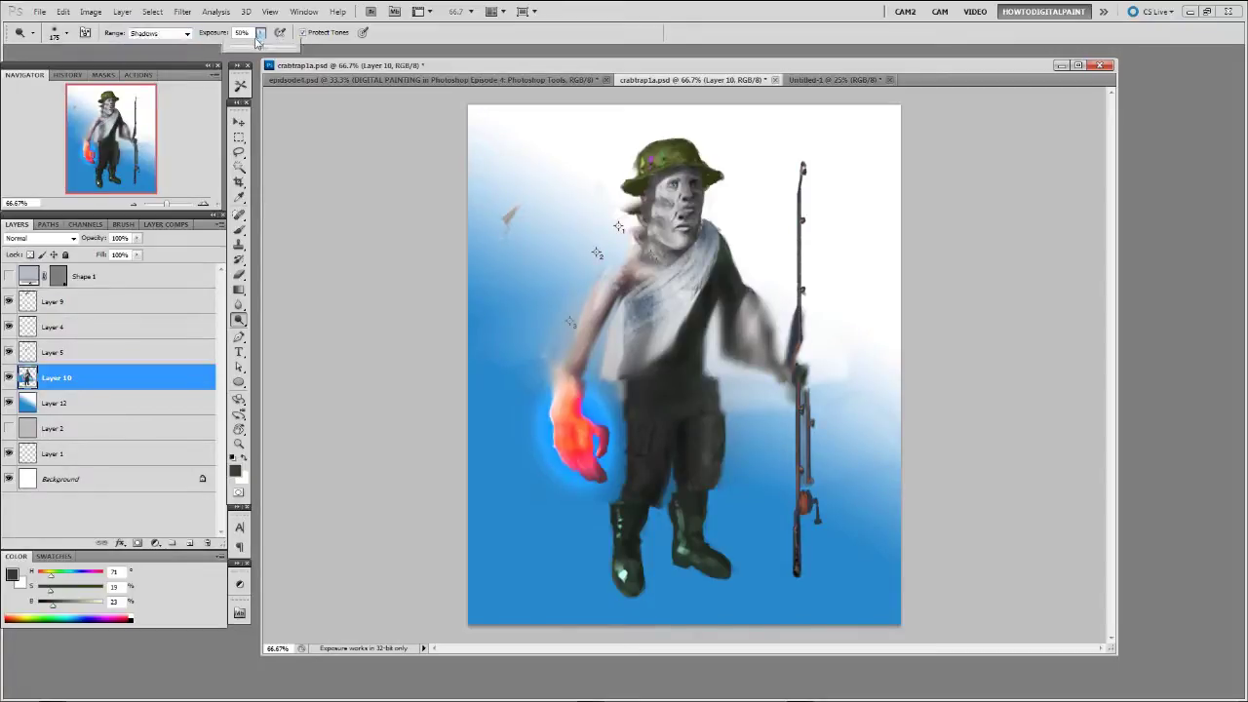
pyautogui.click(259, 33)
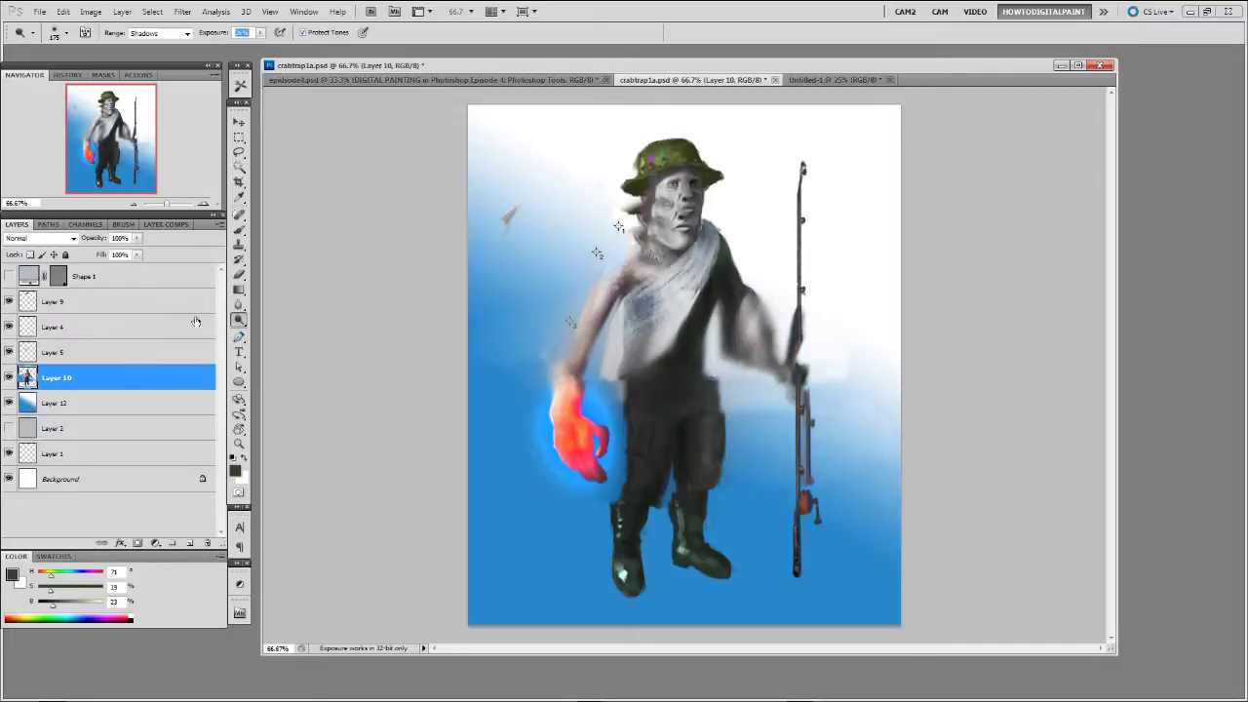
pyautogui.click(66, 36)
pyautogui.click(67, 36)
pyautogui.click(239, 229)
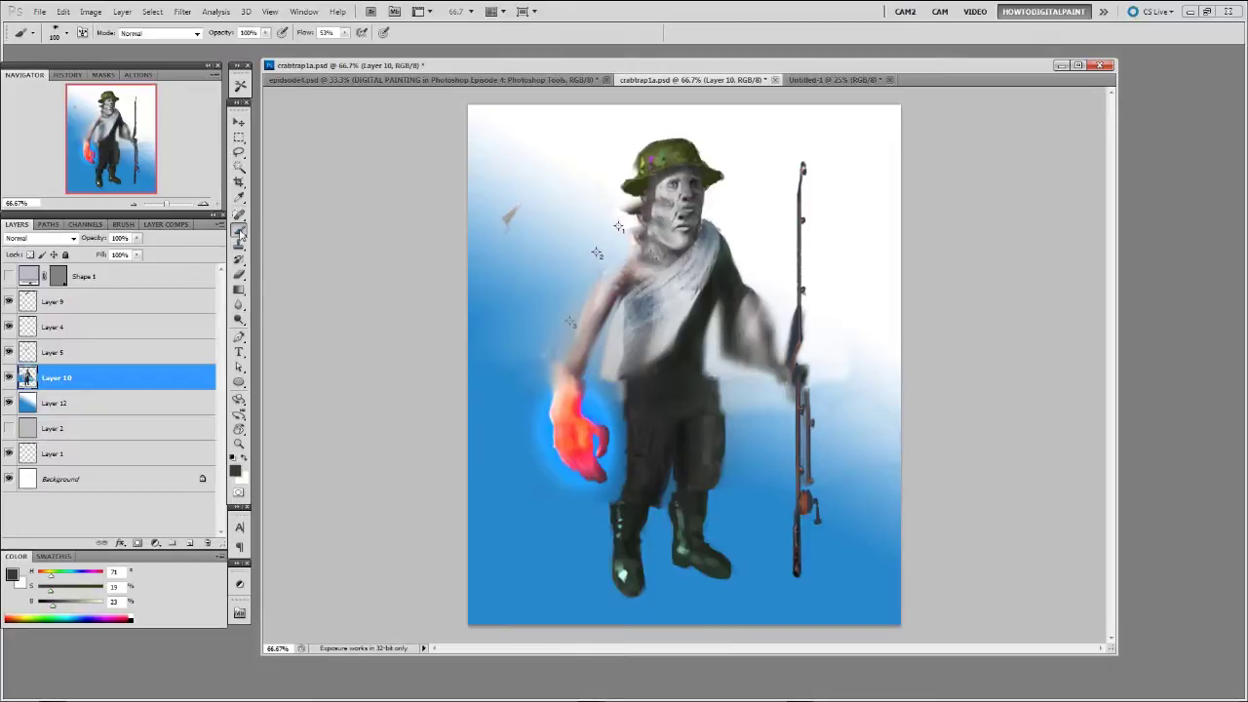
# Step: Draw a closed curved Pen path beside the fisherman's head
pyautogui.click(239, 321)
pyautogui.click(239, 337)
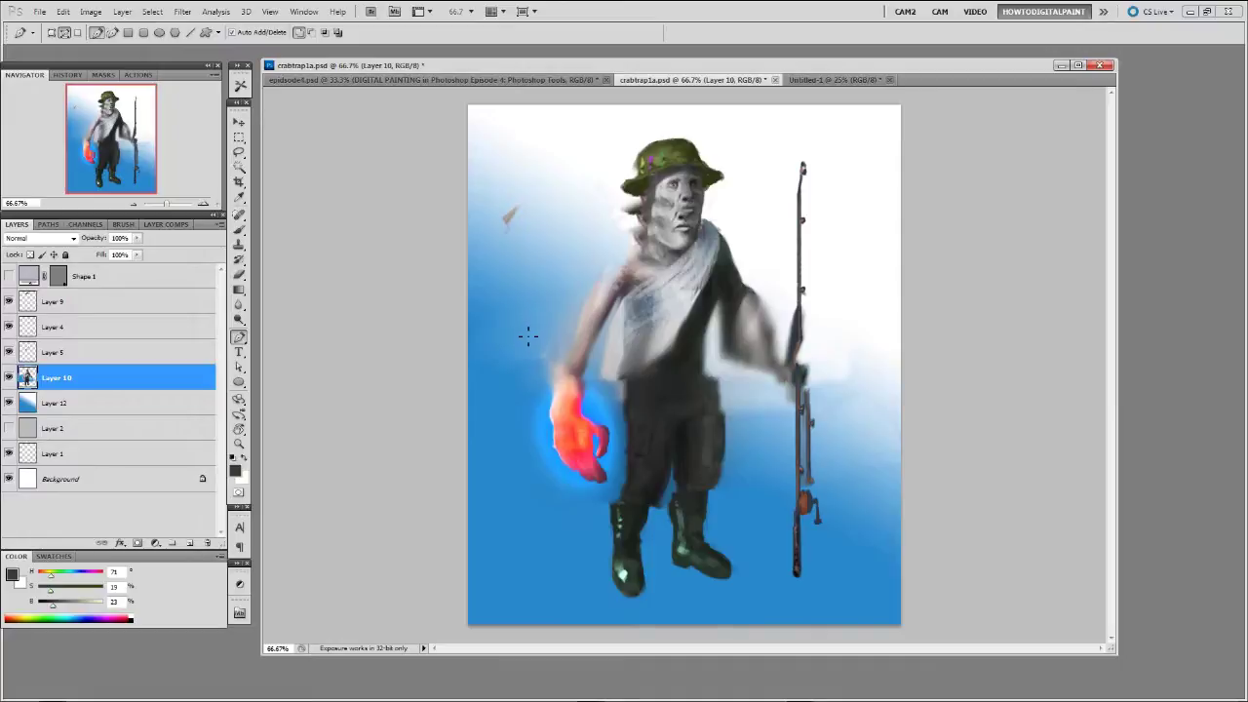
pyautogui.moveTo(535, 250); pyautogui.dragTo(535, 302)
pyautogui.click(585, 294)
pyautogui.click(629, 235)
pyautogui.click(591, 188)
pyautogui.moveTo(553, 182); pyautogui.dragTo(576, 151)
pyautogui.click(536, 250)
pyautogui.moveTo(536, 253); pyautogui.dragTo(540, 262)
# Step: Reshape the path's handles with Direct Selection, stretching the top toward the hat, and show Paths
pyautogui.click(239, 368)
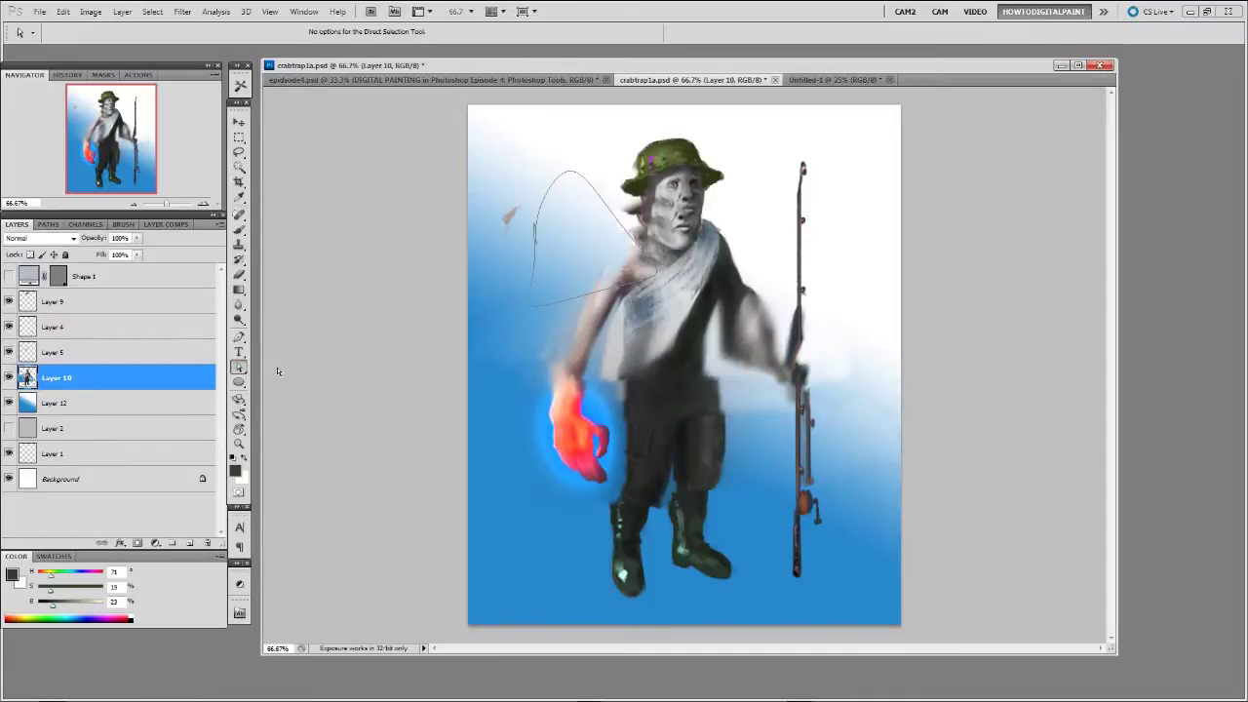
pyautogui.click(535, 244)
pyautogui.click(536, 251)
pyautogui.moveTo(533, 193); pyautogui.dragTo(523, 230)
pyautogui.click(556, 193)
pyautogui.click(554, 183)
pyautogui.moveTo(575, 154); pyautogui.dragTo(634, 80)
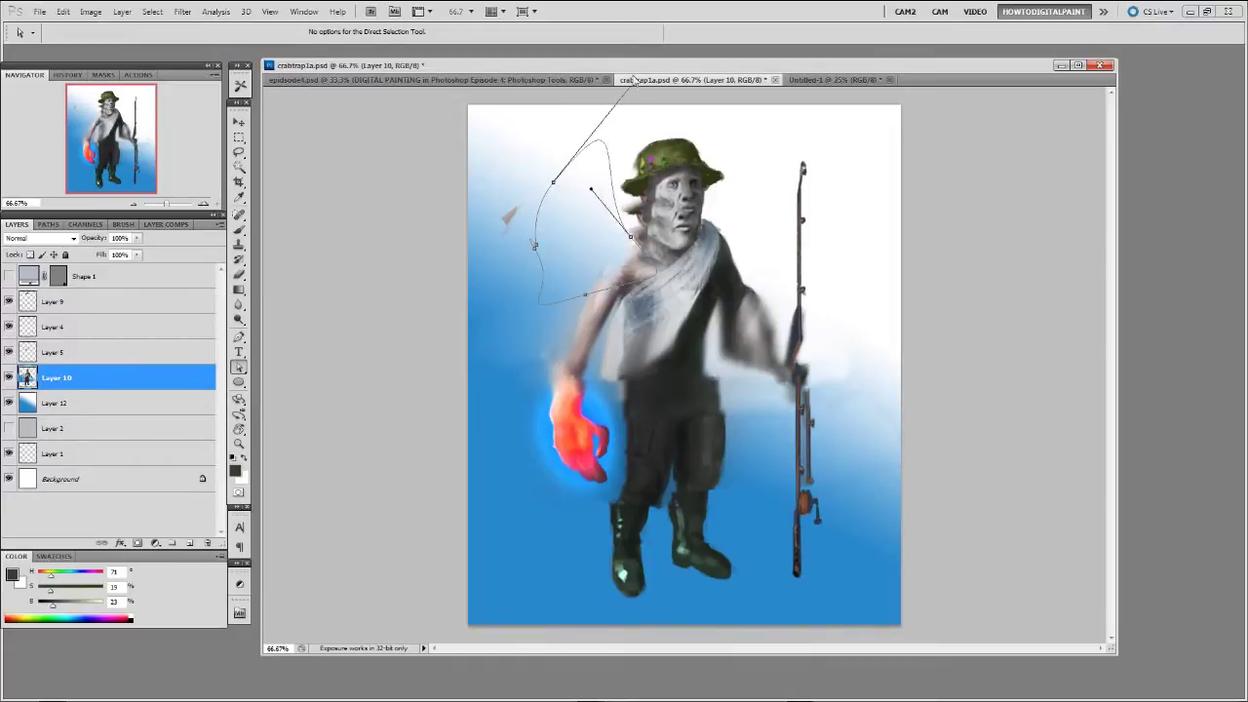
pyautogui.moveTo(543, 309); pyautogui.dragTo(506, 316)
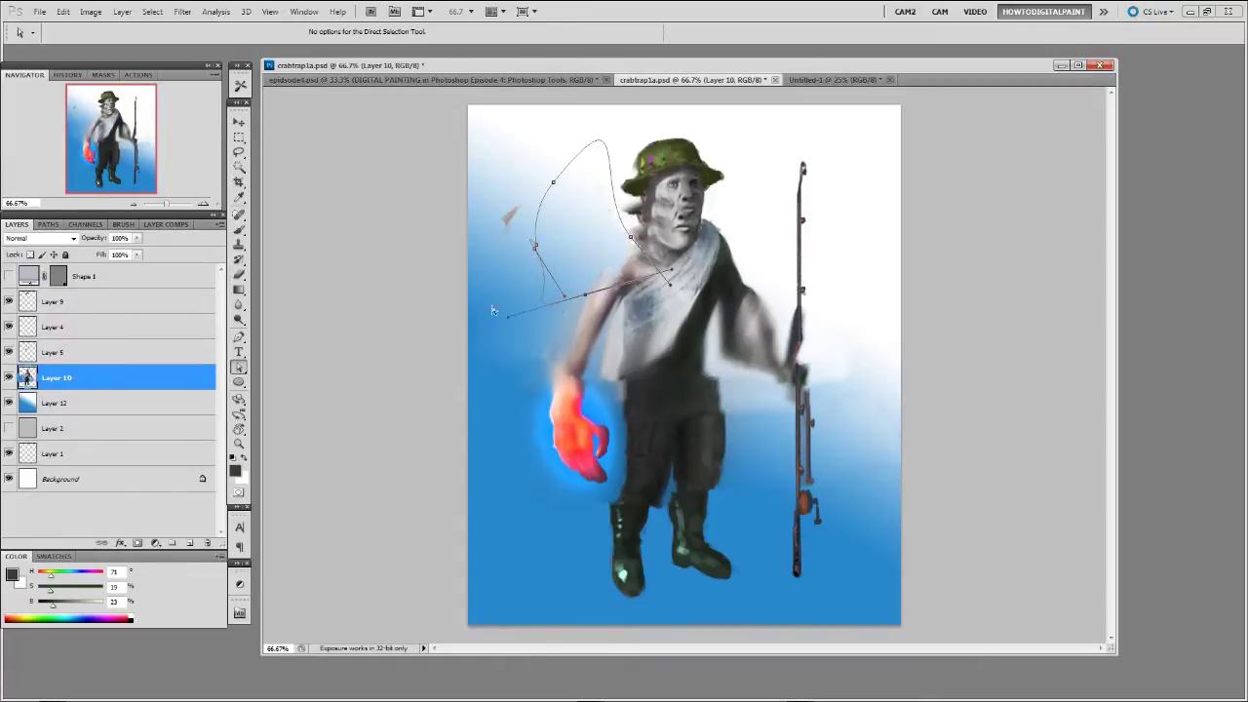
pyautogui.click(49, 224)
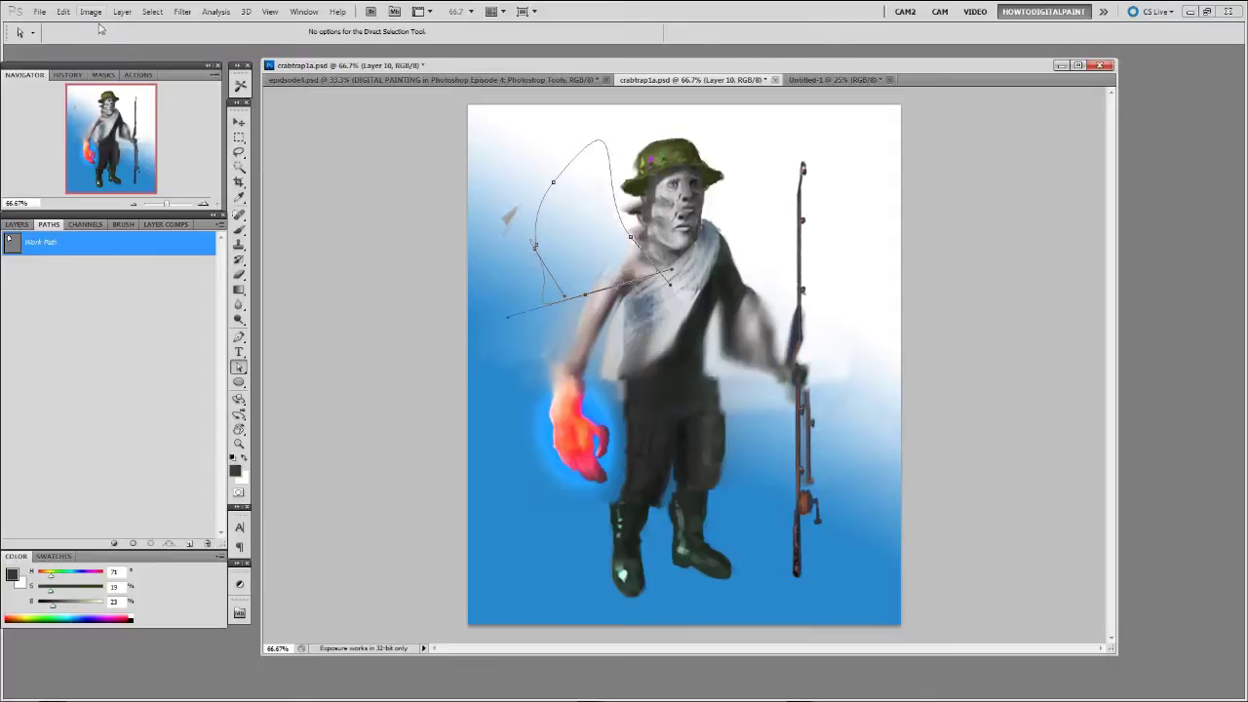
pyautogui.click(63, 10)
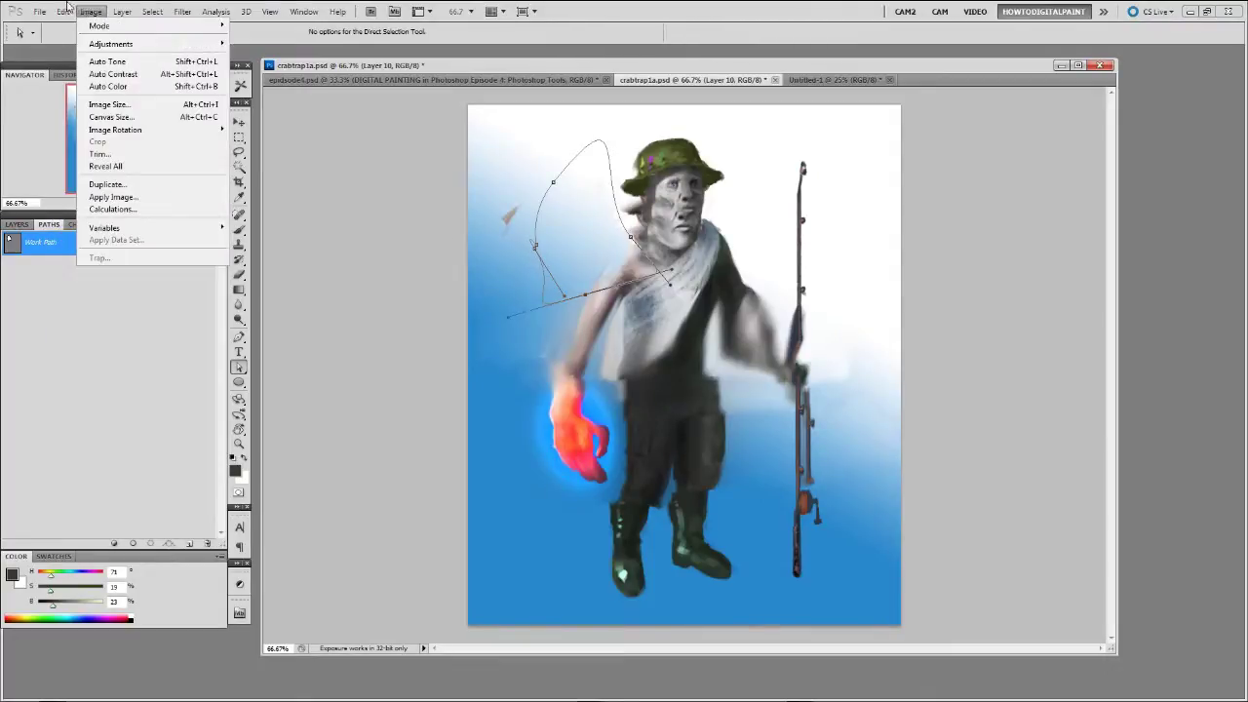
pyautogui.moveTo(91, 11)
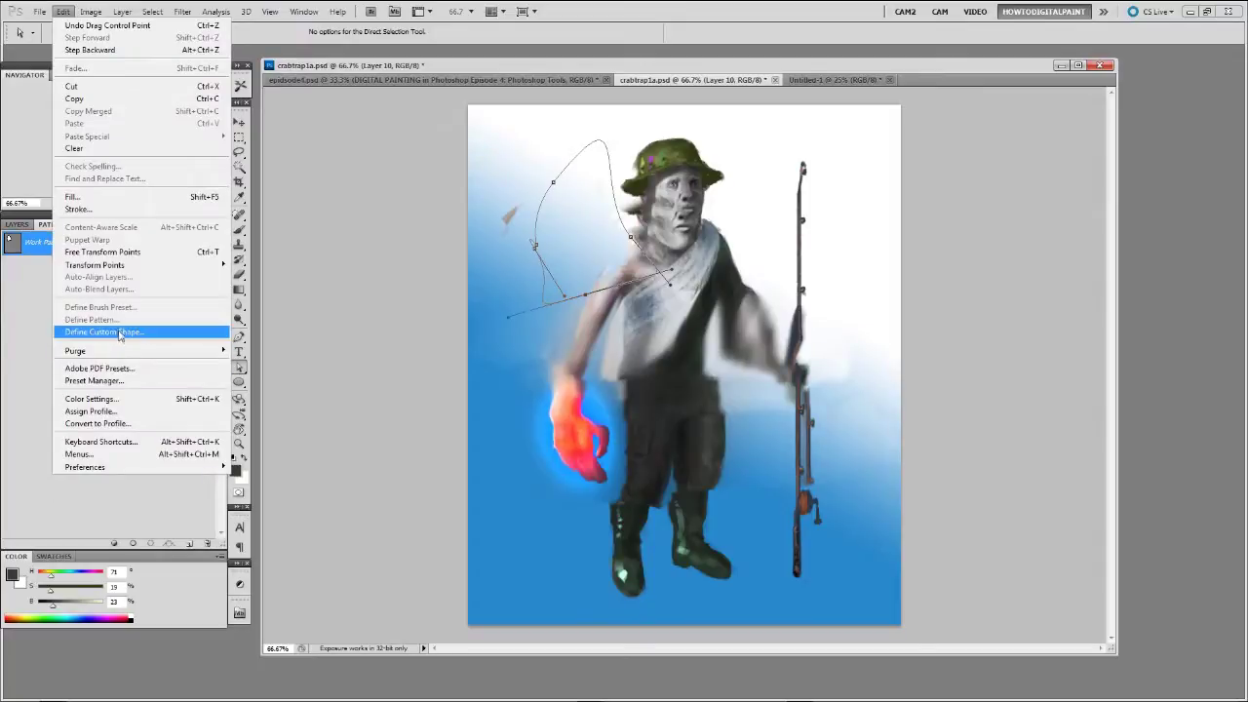
pyautogui.click(37, 246)
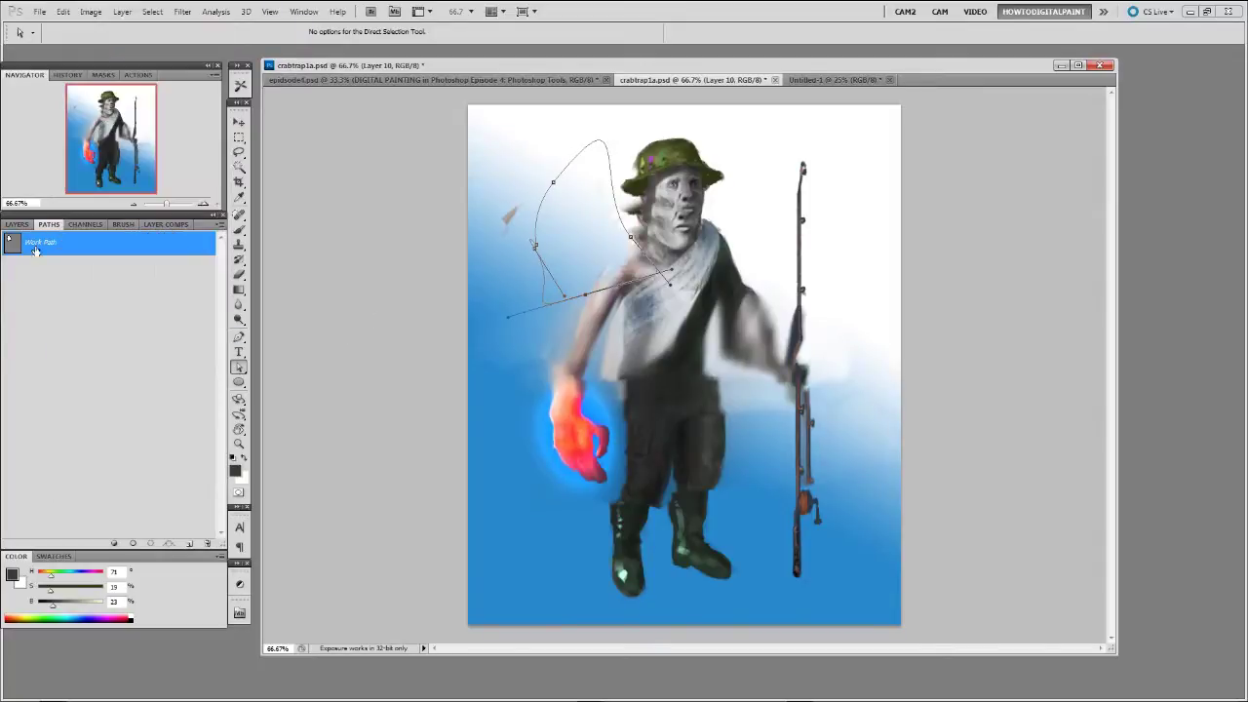
pyautogui.click(17, 224)
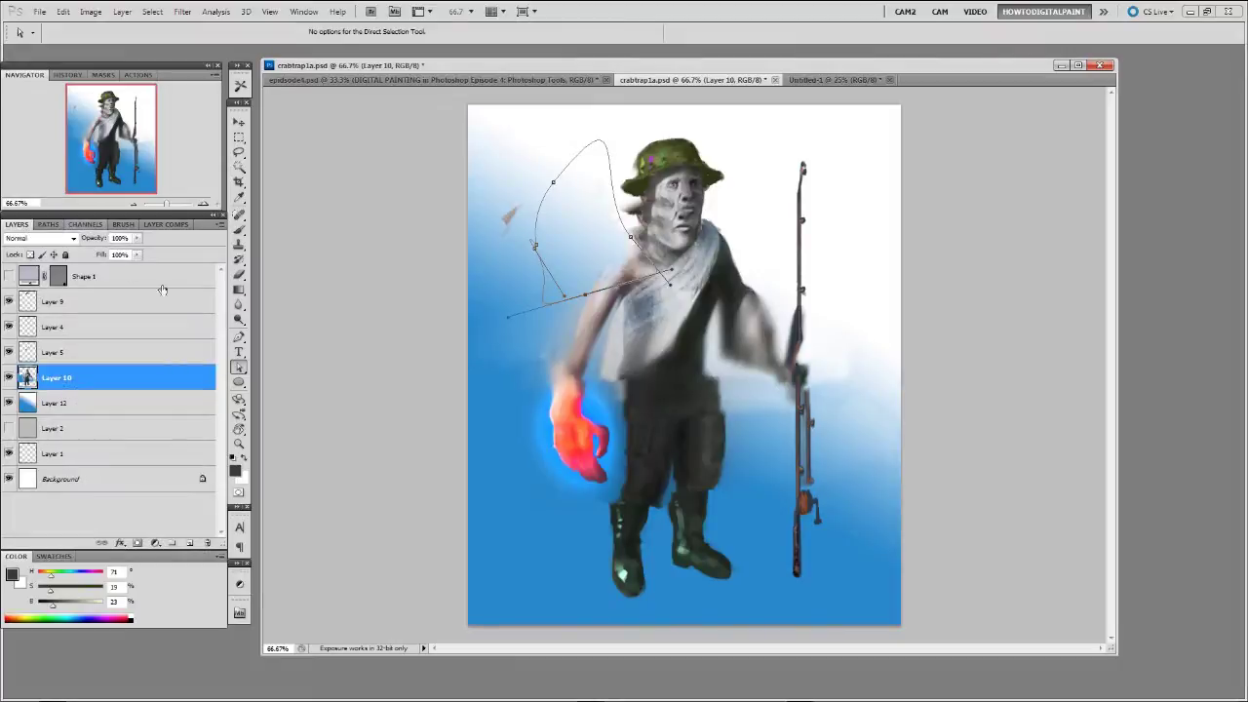
pyautogui.click(49, 225)
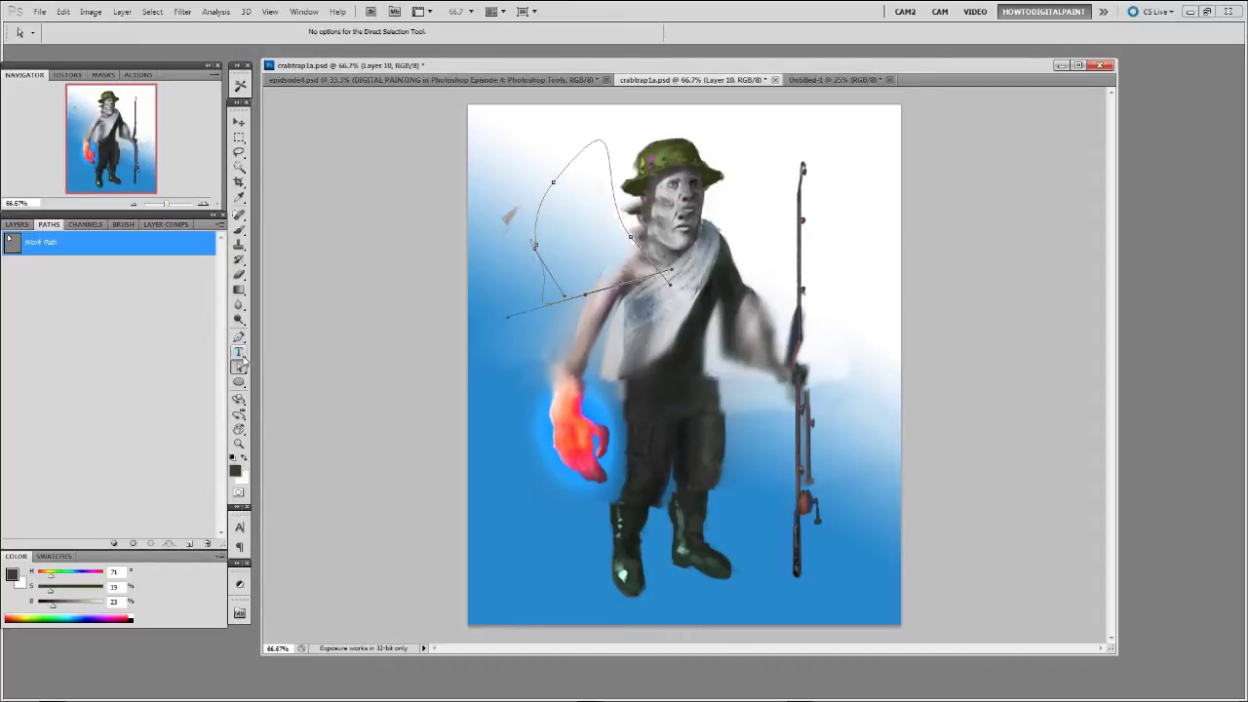
pyautogui.click(240, 354)
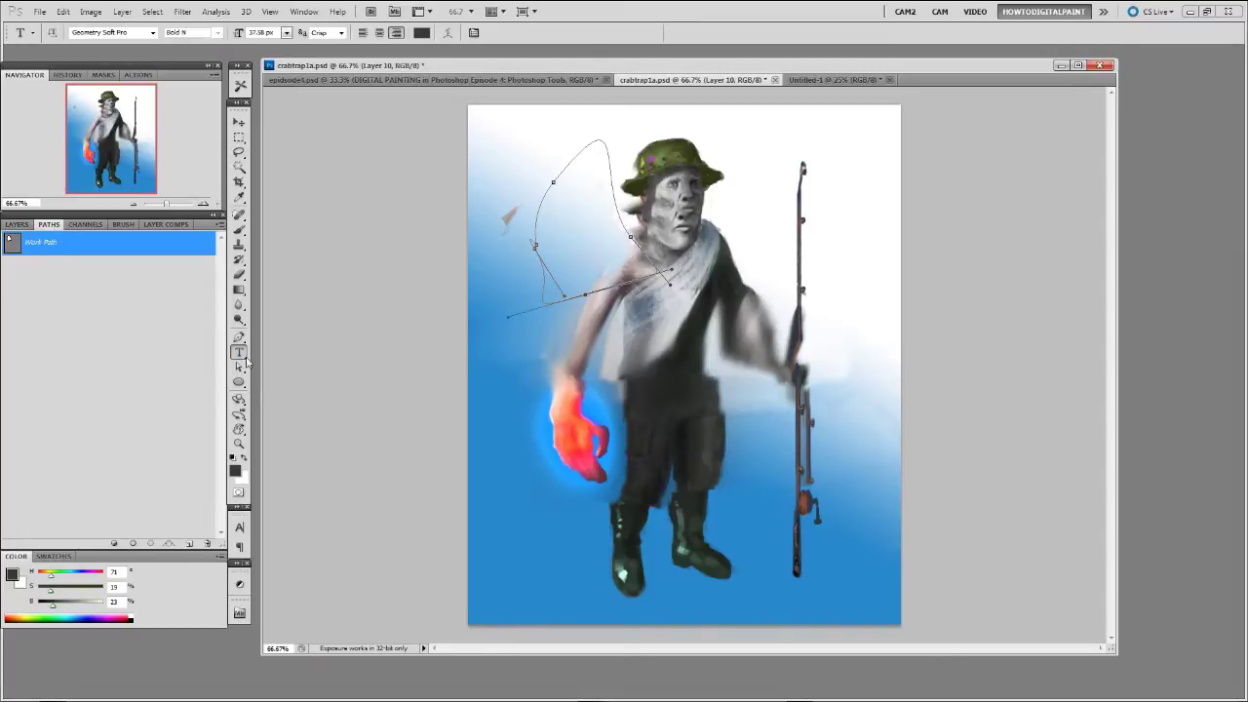
pyautogui.click(239, 366)
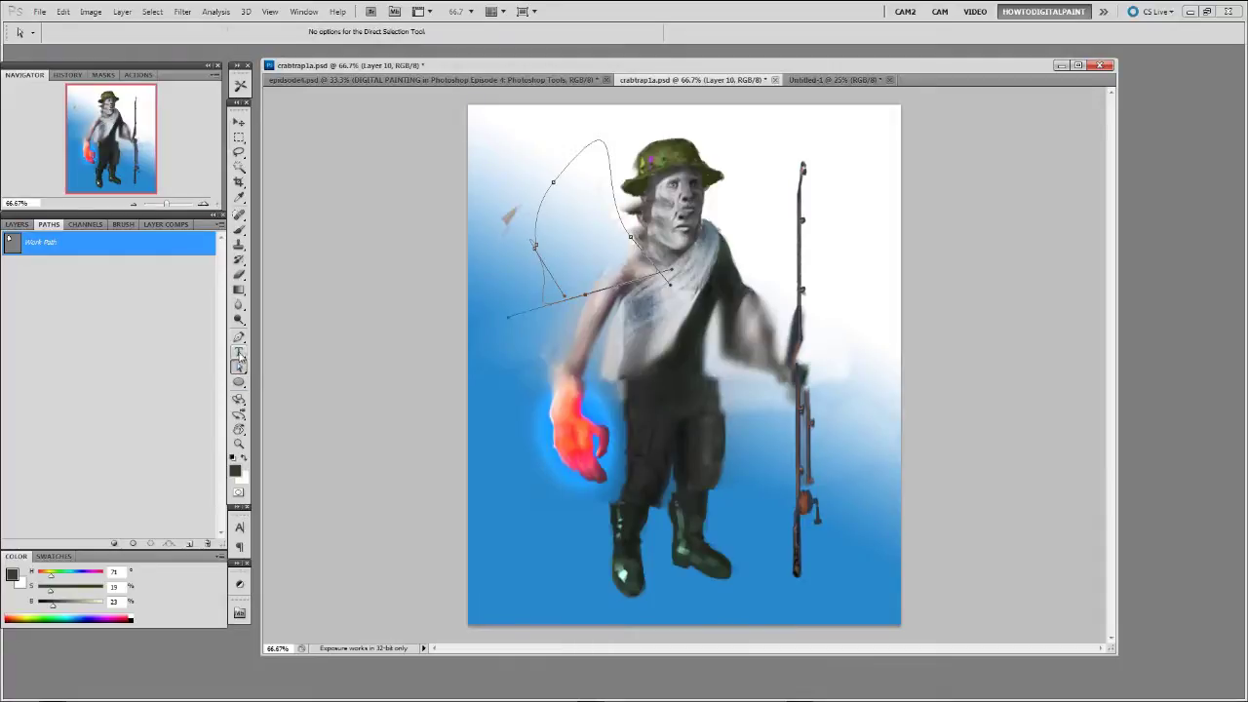
# Step: On a new layer, draw a dark puzzle-piece custom shape and extend it over the lower figure
pyautogui.click(239, 382)
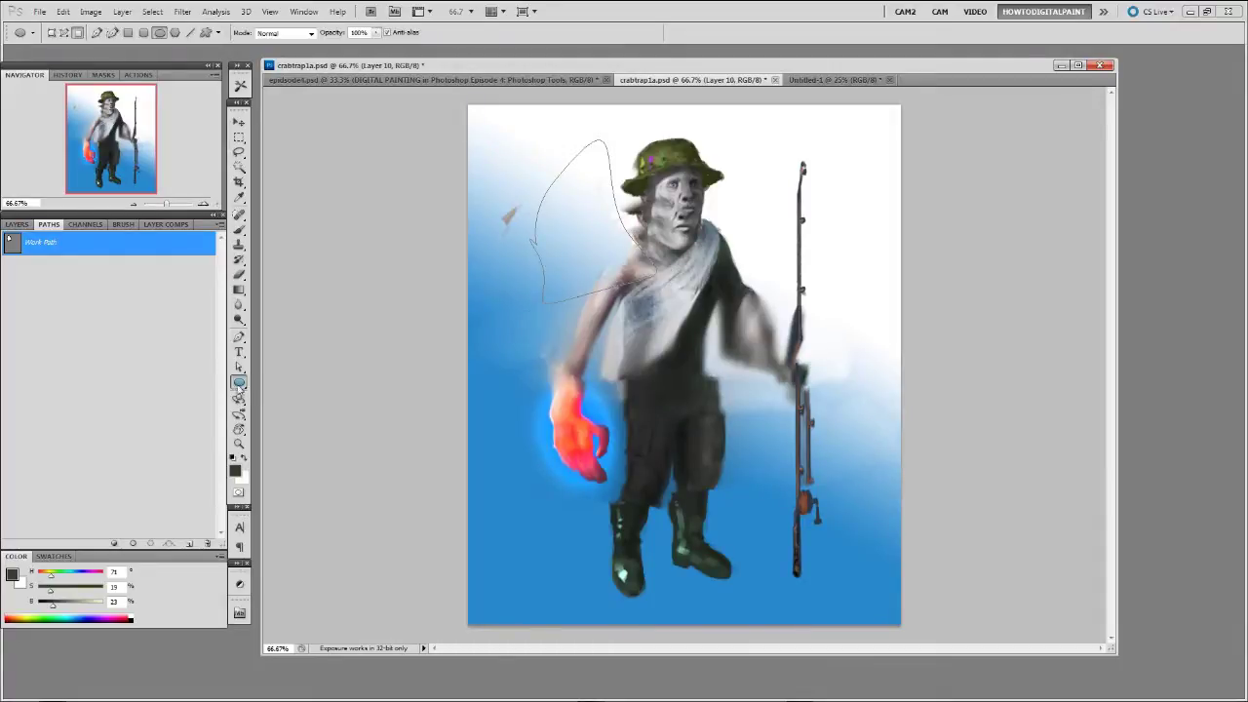
pyautogui.click(206, 32)
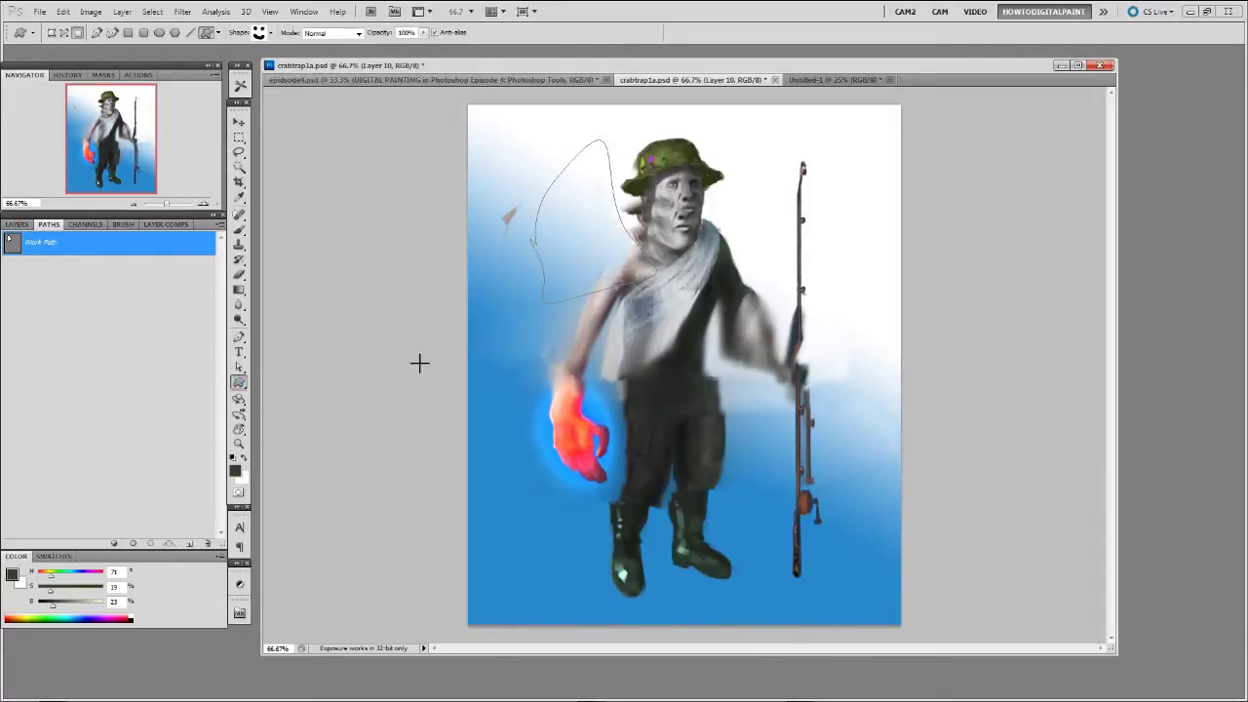
pyautogui.click(18, 224)
pyautogui.click(190, 543)
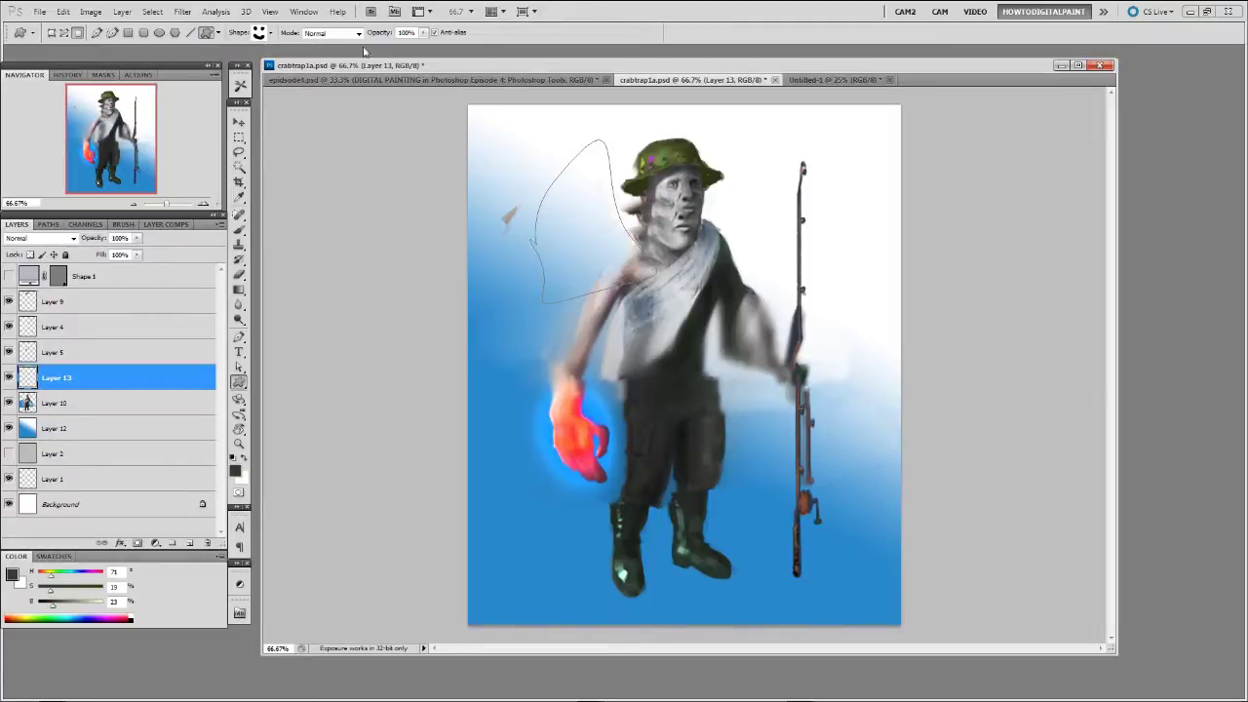
pyautogui.click(270, 33)
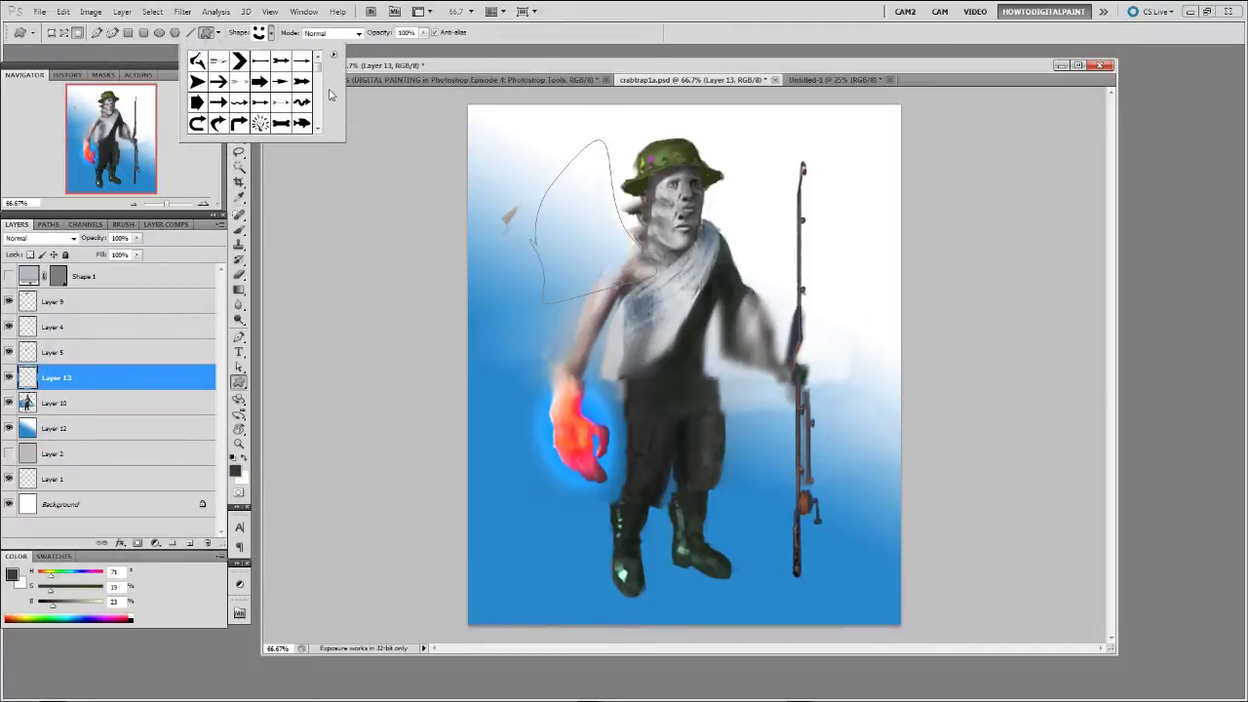
pyautogui.scroll(-6, 287, 101)
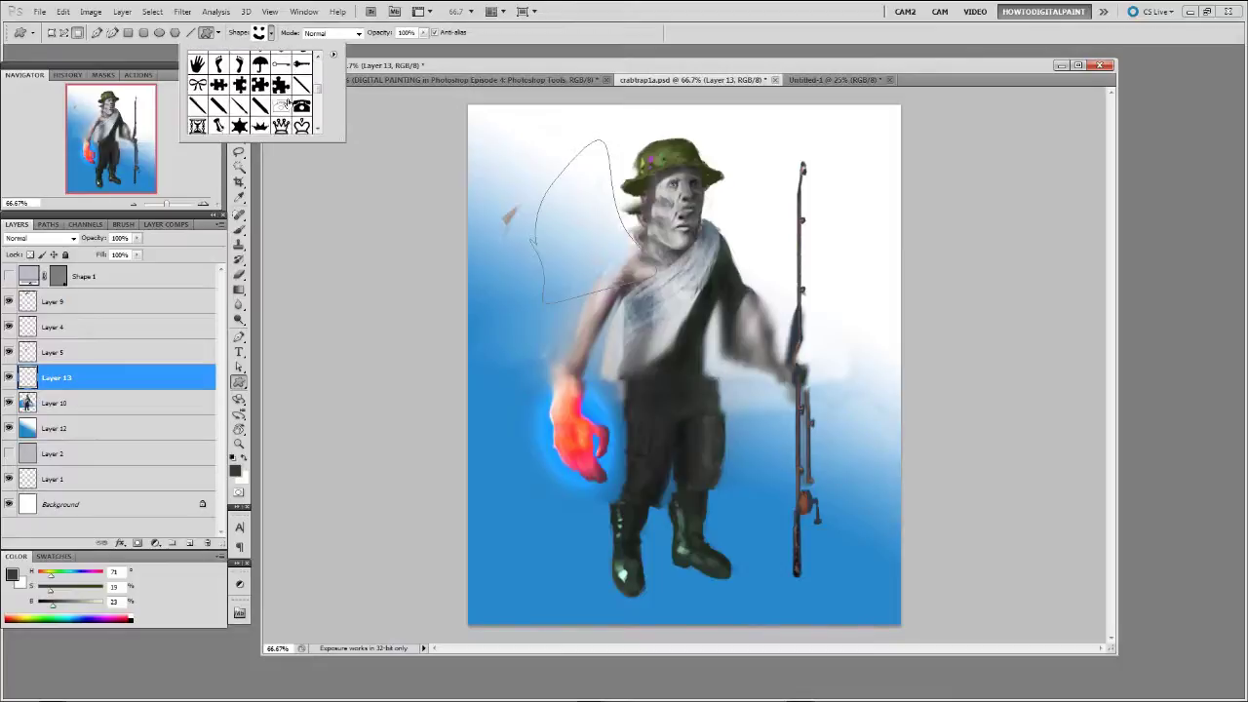
pyautogui.click(280, 85)
pyautogui.click(343, 237)
pyautogui.moveTo(505, 347); pyautogui.dragTo(702, 421)
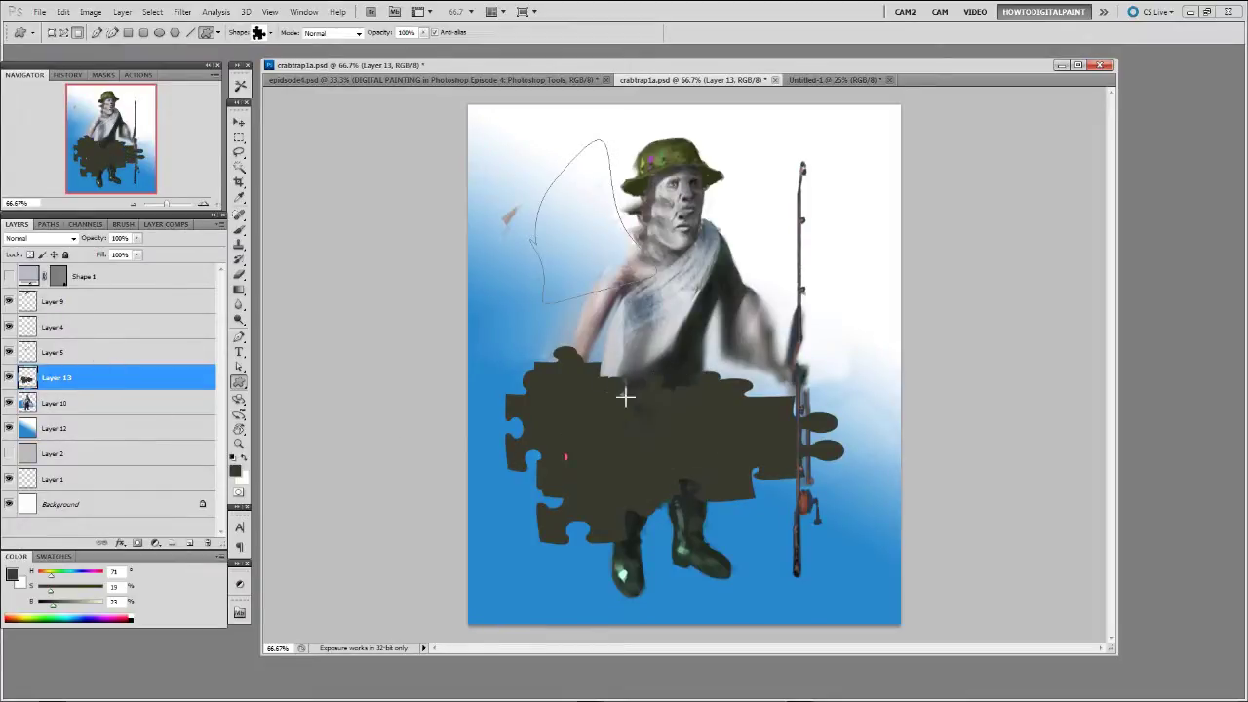
pyautogui.moveTo(624, 390); pyautogui.dragTo(536, 496)
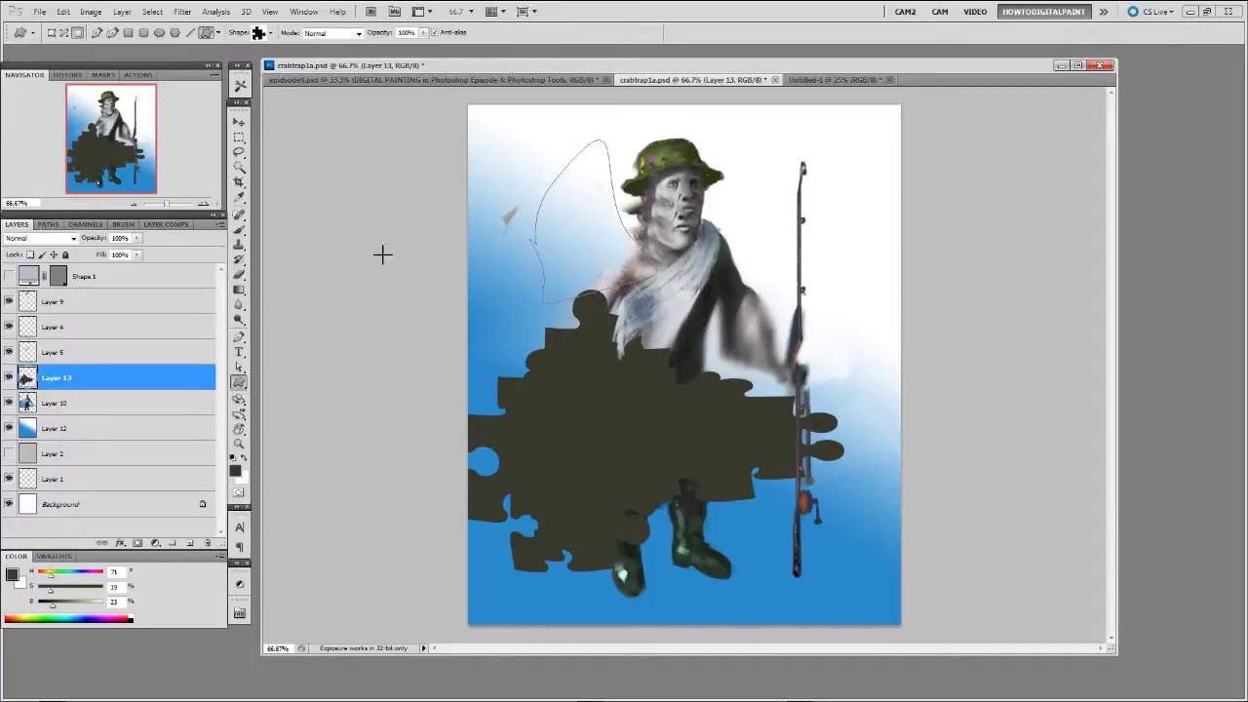
# Step: Stamp eight monitor-with-question-mark custom shapes around the fisherman's head, chest and right side
pyautogui.click(270, 34)
pyautogui.scroll(-4, 318, 118)
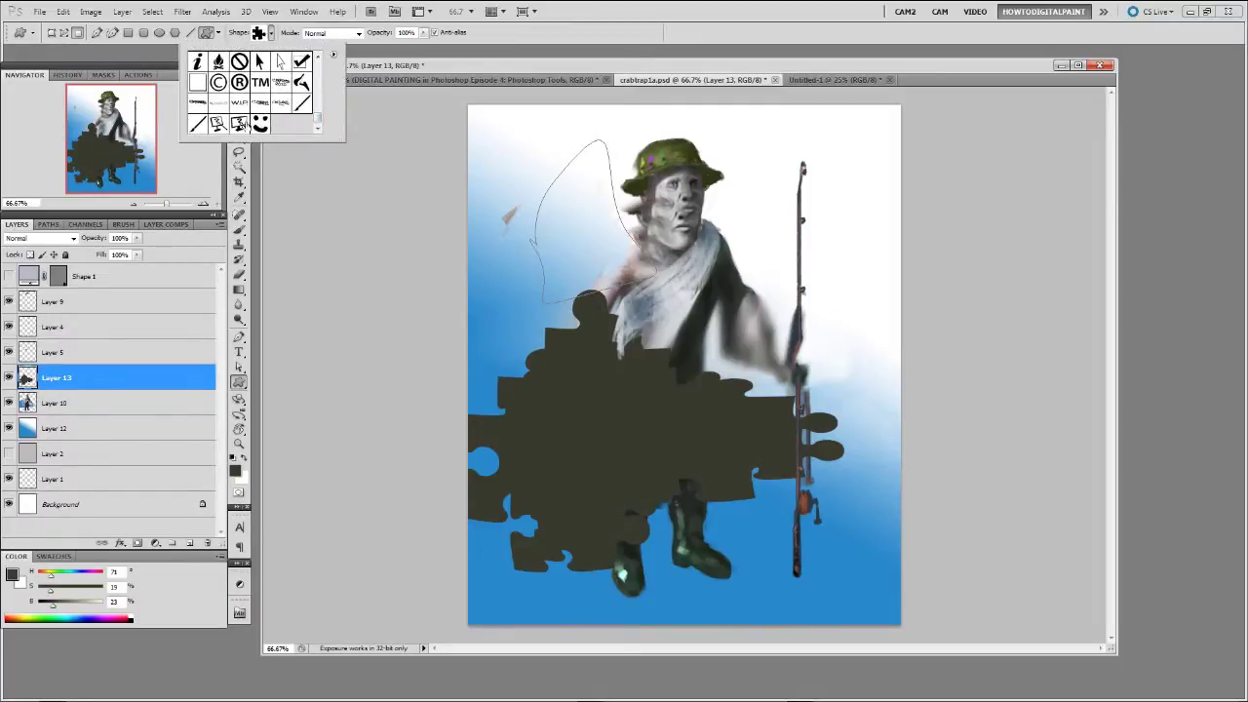
pyautogui.click(238, 125)
pyautogui.click(523, 176)
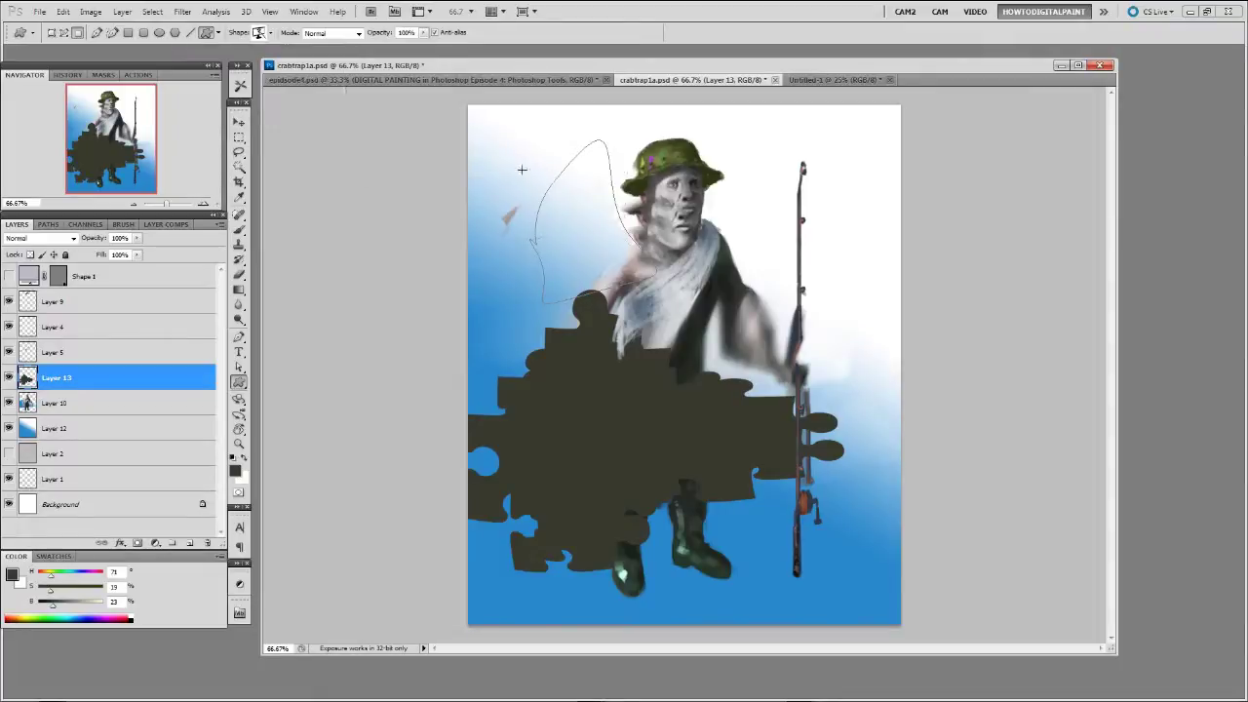
pyautogui.moveTo(524, 174); pyautogui.dragTo(658, 266)
pyautogui.moveTo(499, 265); pyautogui.dragTo(581, 343)
pyautogui.moveTo(717, 187); pyautogui.dragTo(833, 286)
pyautogui.moveTo(752, 145)
pyautogui.mouseDown()
pyautogui.moveTo(830, 233)
pyautogui.moveTo(863, 238)
pyautogui.mouseUp()
pyautogui.moveTo(684, 244); pyautogui.dragTo(858, 391)
pyautogui.moveTo(594, 289); pyautogui.dragTo(713, 413)
pyautogui.moveTo(518, 143); pyautogui.dragTo(568, 266)
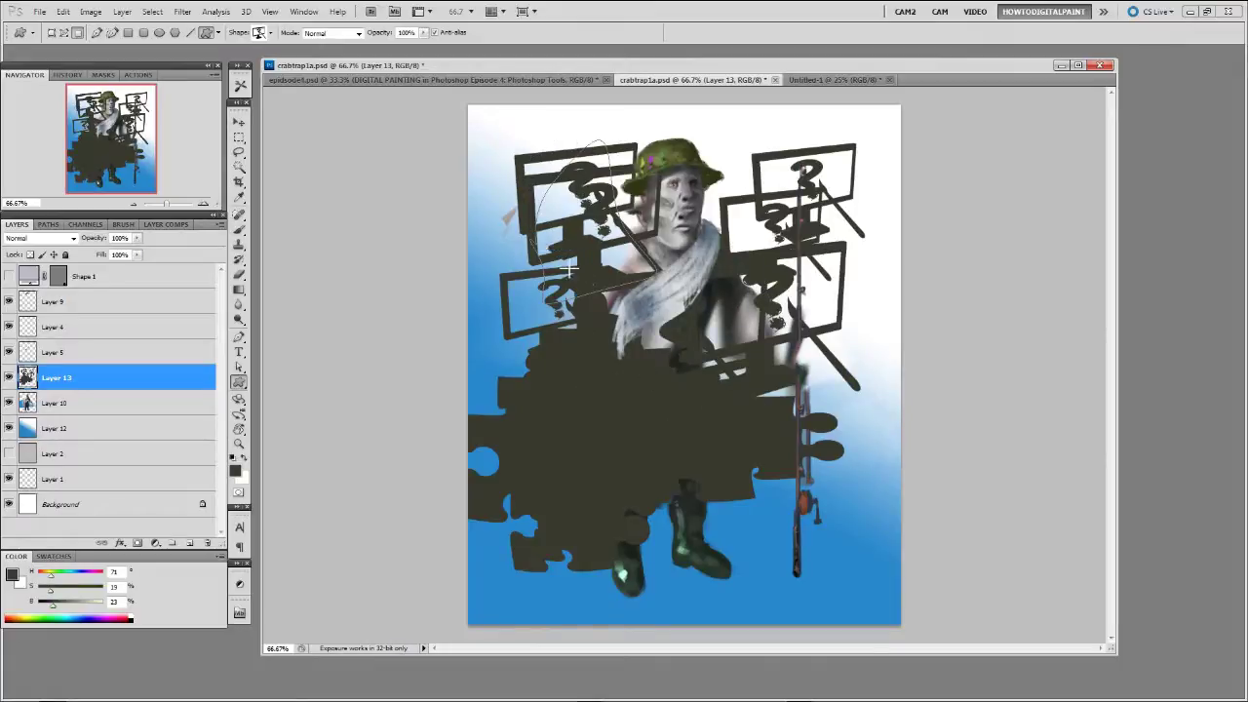
pyautogui.moveTo(611, 341); pyautogui.dragTo(733, 435)
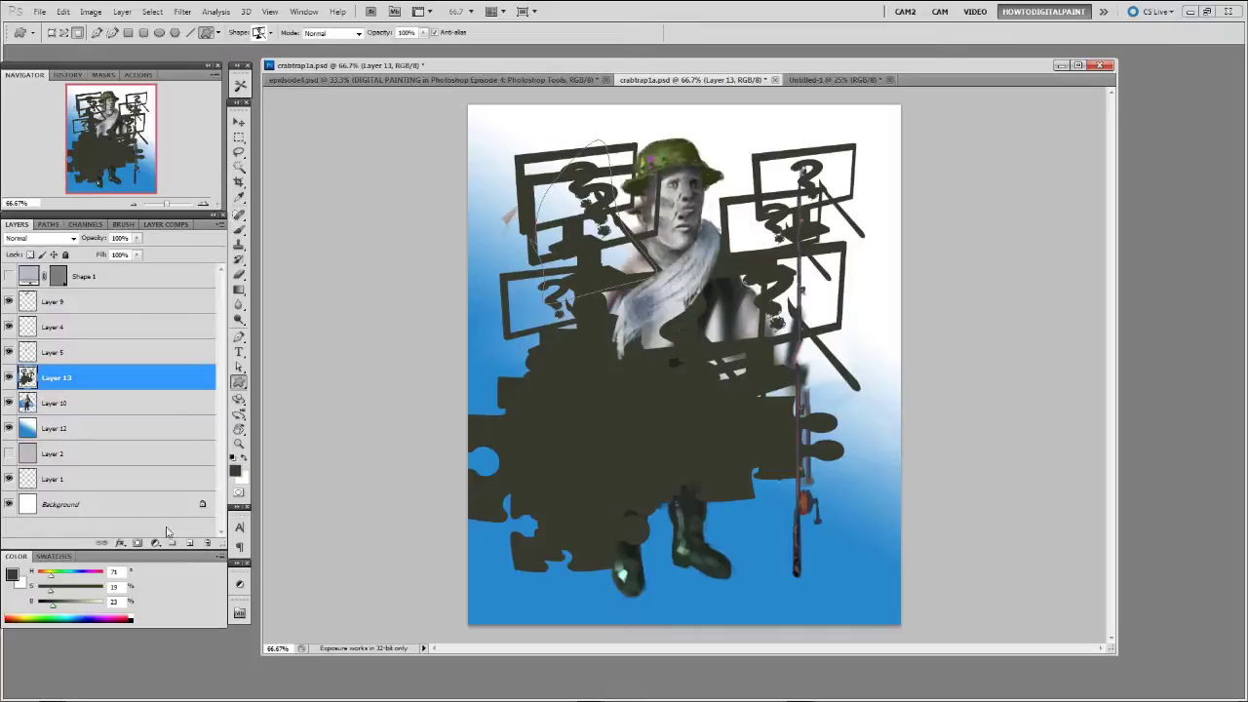
# Step: Select Layer 13's pixels, paint pale beige zigzags inside, deselect, and set Overlay blending
pyautogui.keyDown('ctrl'); pyautogui.click(28, 379); pyautogui.keyUp('ctrl')
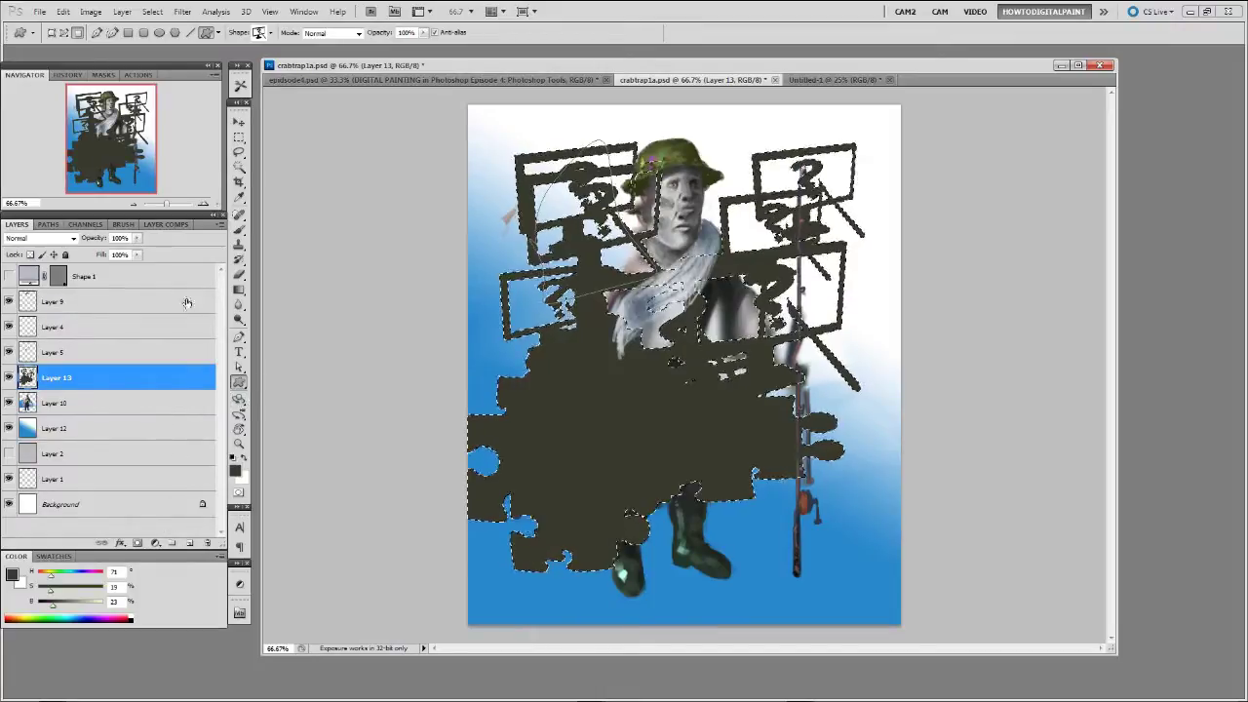
pyautogui.click(239, 229)
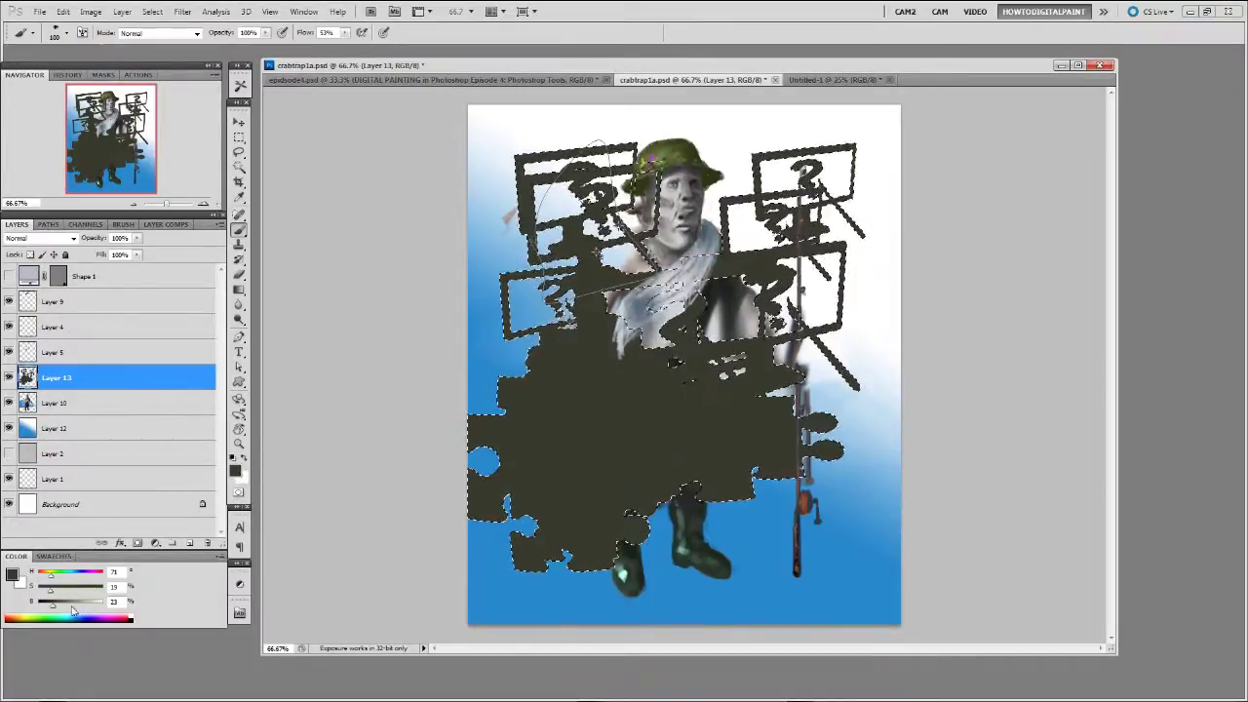
pyautogui.moveTo(71, 611); pyautogui.dragTo(92, 610)
pyautogui.moveTo(532, 400)
pyautogui.mouseDown()
pyautogui.moveTo(702, 292)
pyautogui.moveTo(819, 321)
pyautogui.moveTo(662, 265)
pyautogui.mouseUp()
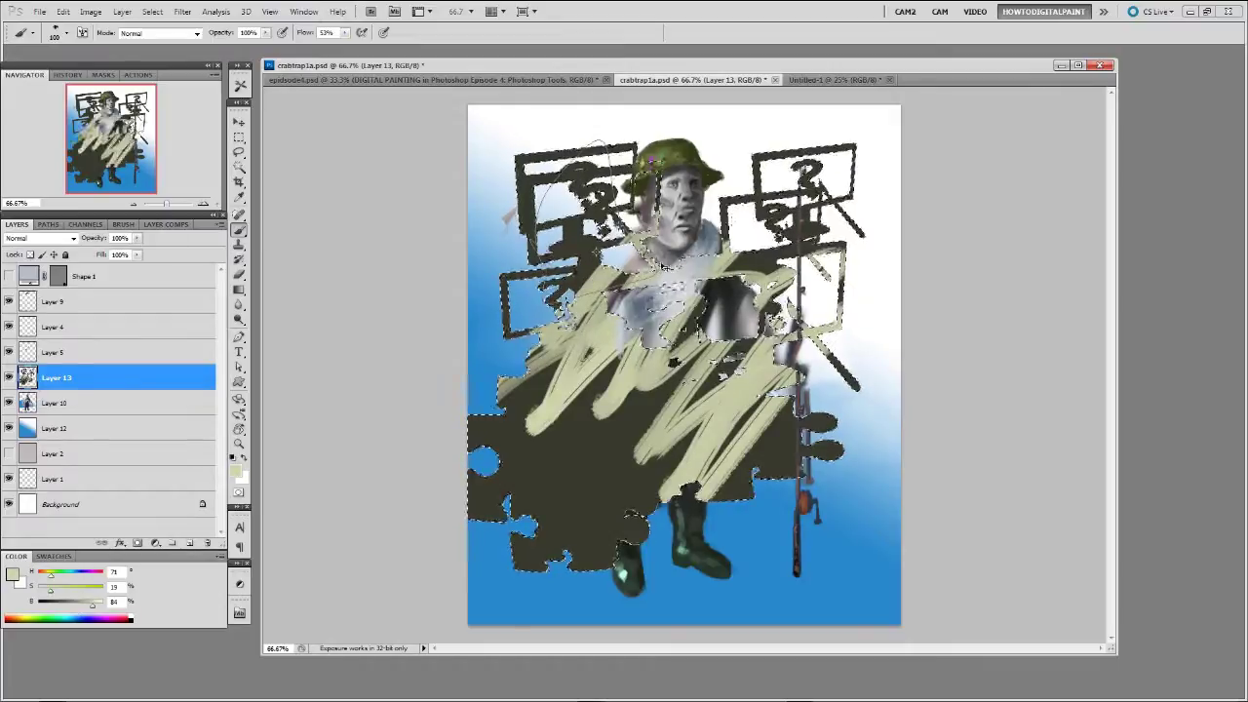
pyautogui.hotkey('ctrl', 'd')
pyautogui.click(39, 238)
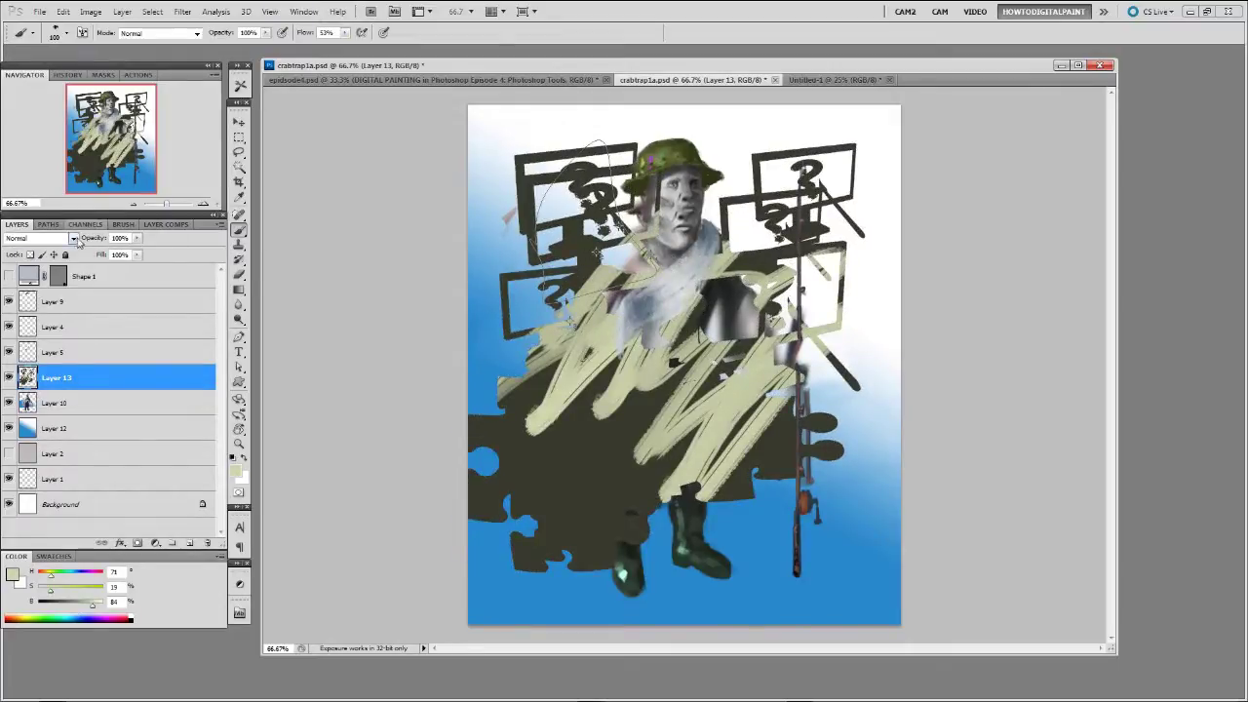
pyautogui.scroll(-11, 39, 237)
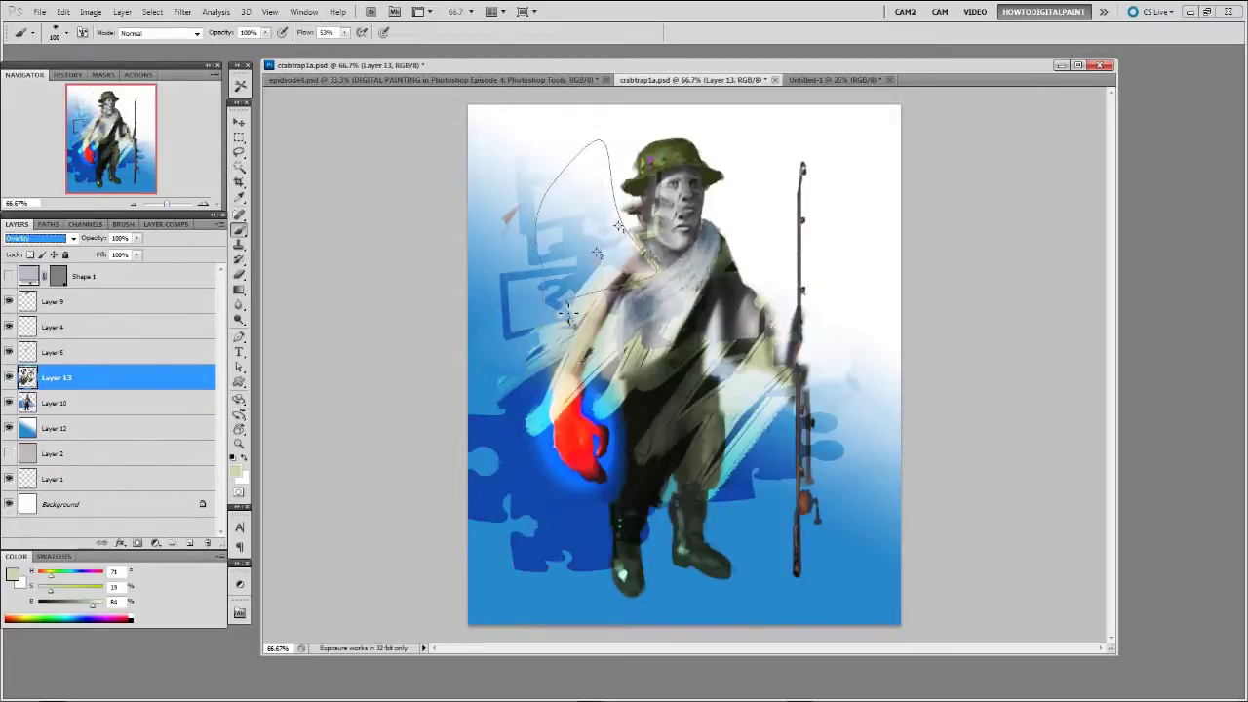
pyautogui.click(240, 385)
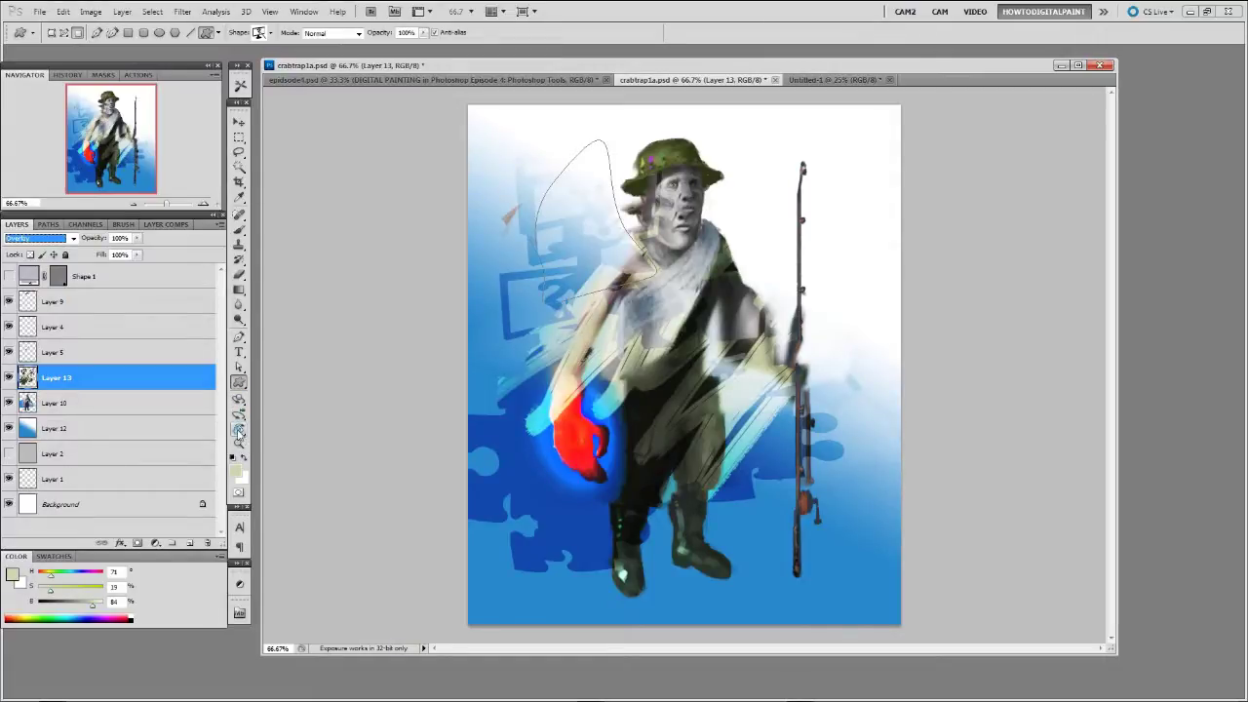
pyautogui.click(239, 430)
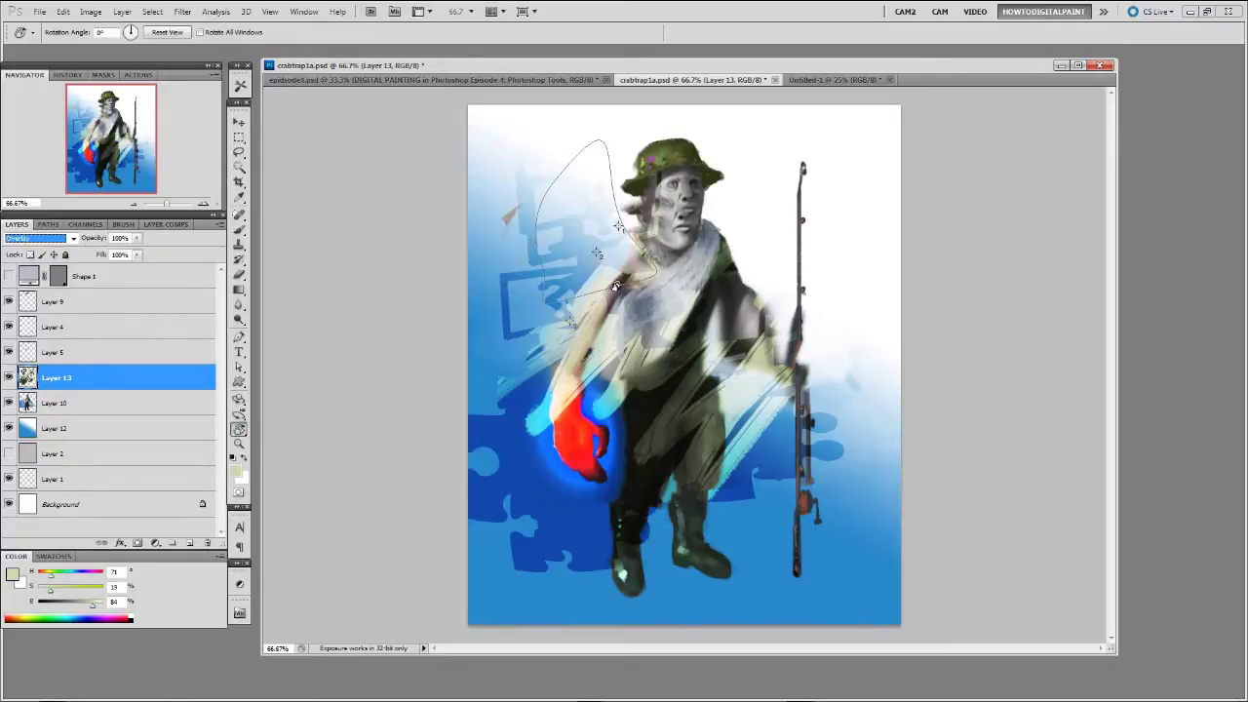
pyautogui.moveTo(615, 290); pyautogui.dragTo(667, 299)
pyautogui.press('h')
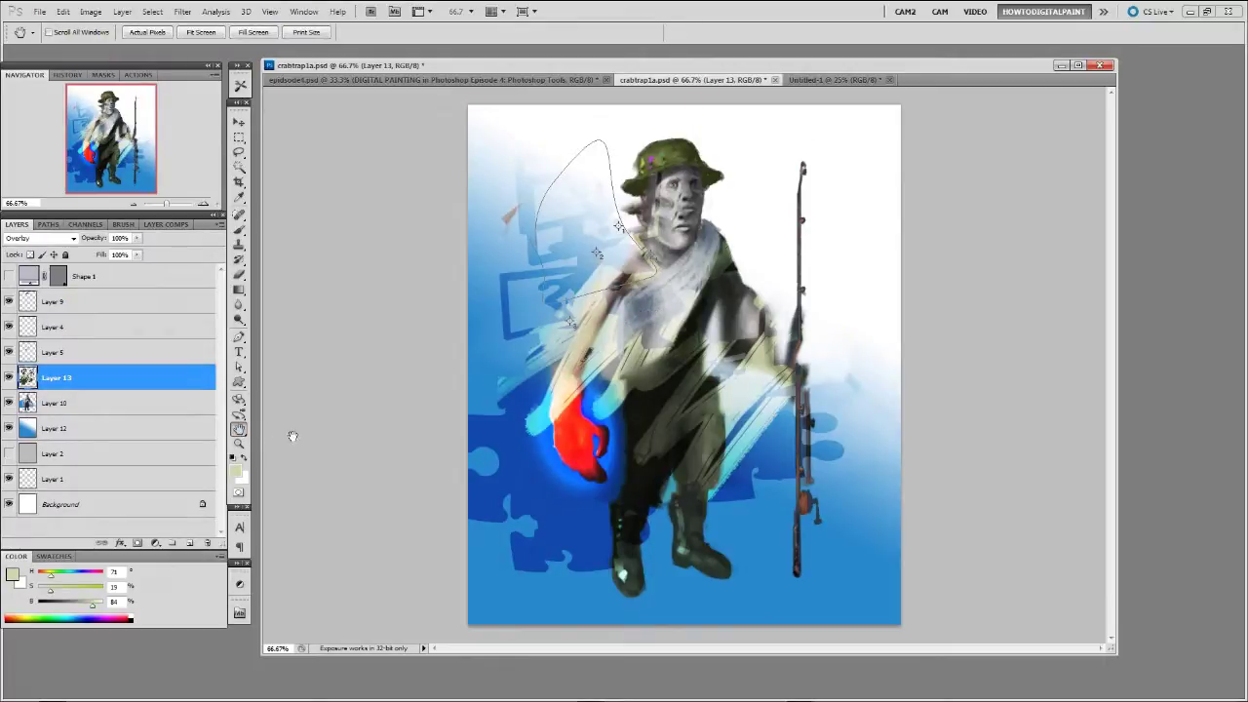
pyautogui.click(239, 123)
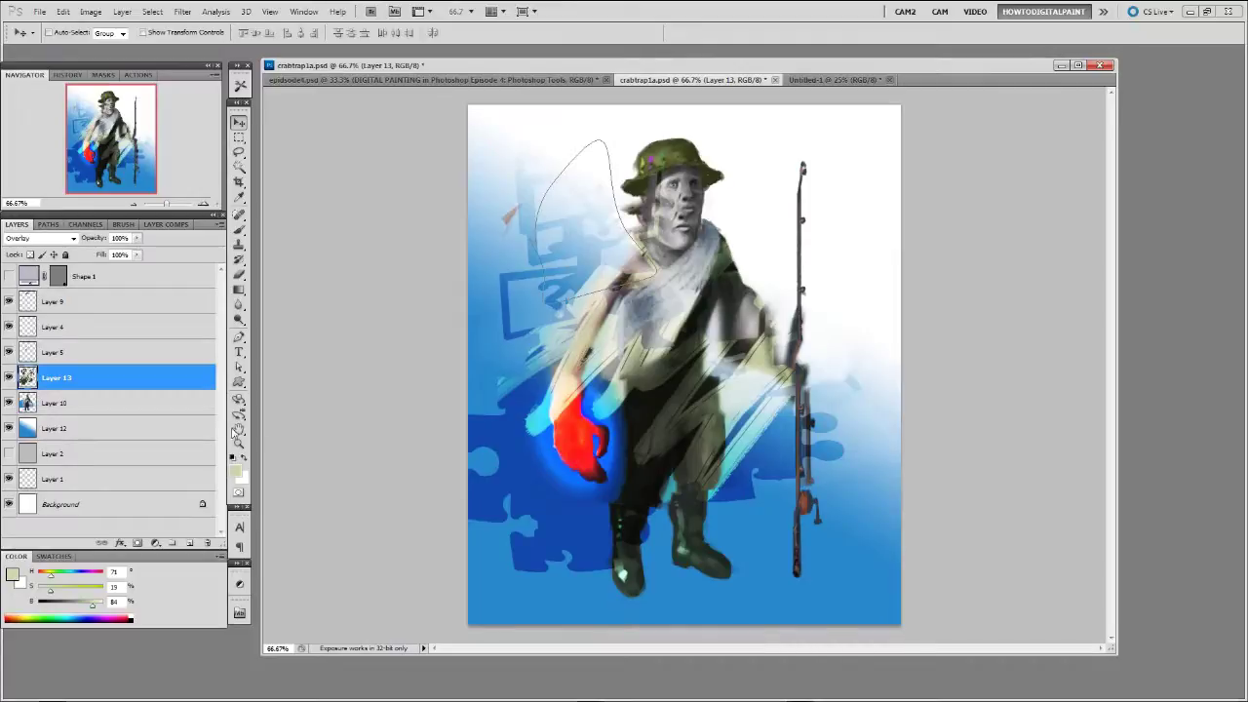
pyautogui.moveTo(239, 430); pyautogui.dragTo(314, 446)
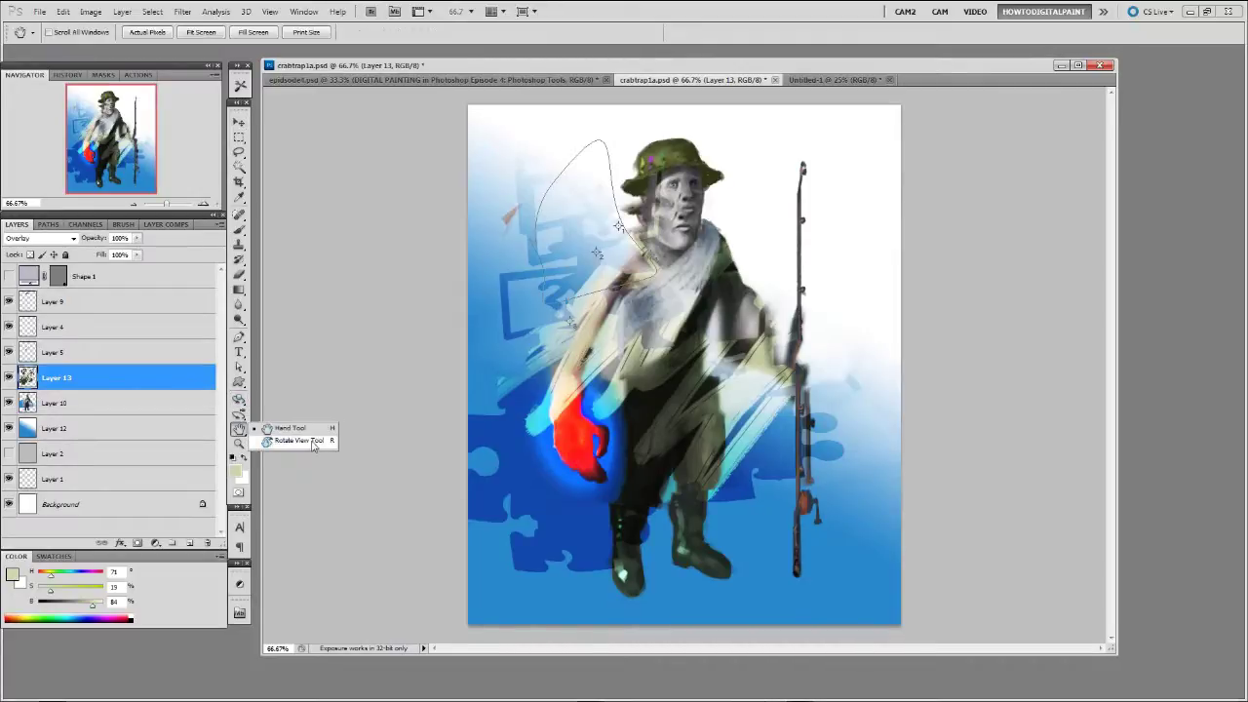
pyautogui.click(376, 353)
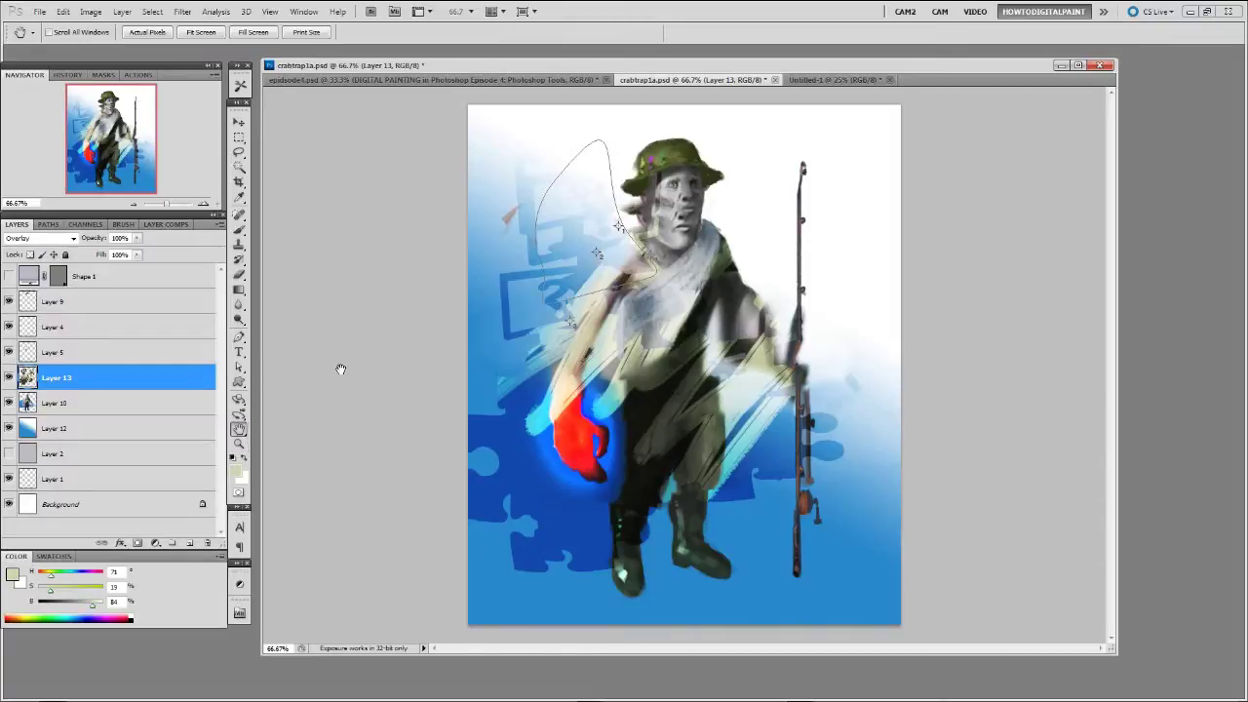
pyautogui.click(64, 12)
pyautogui.moveTo(97, 469)
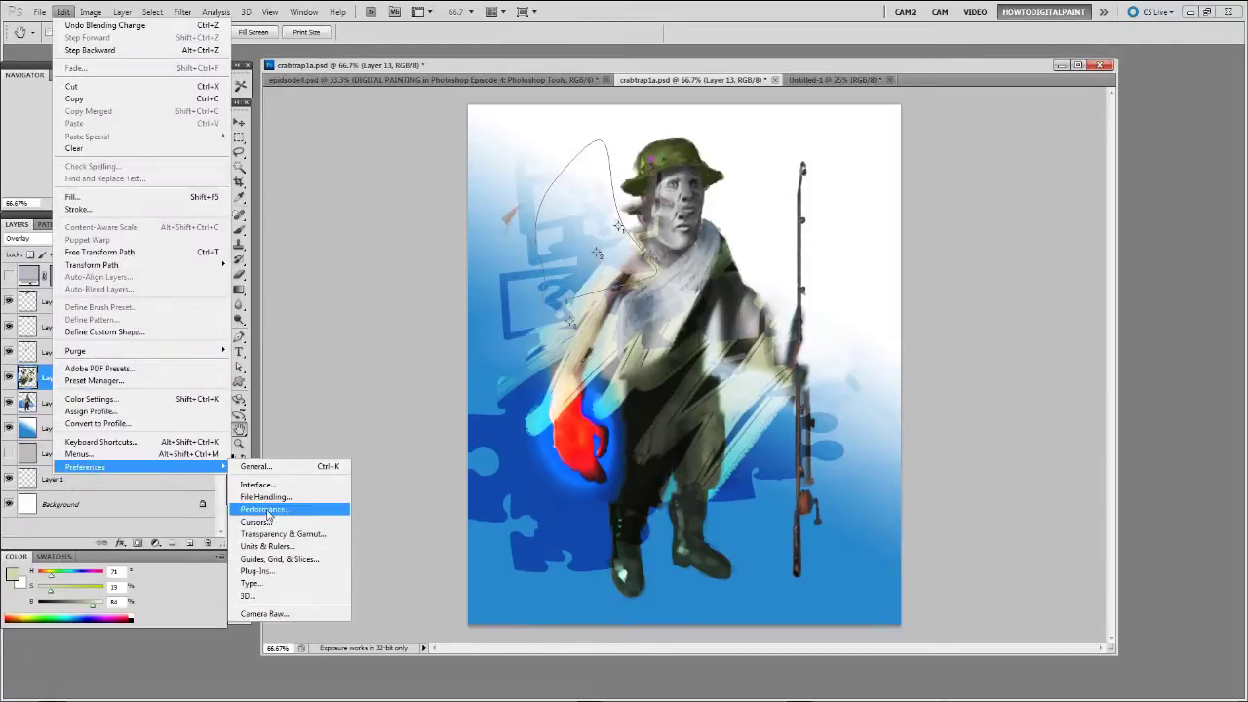
pyautogui.click(271, 518)
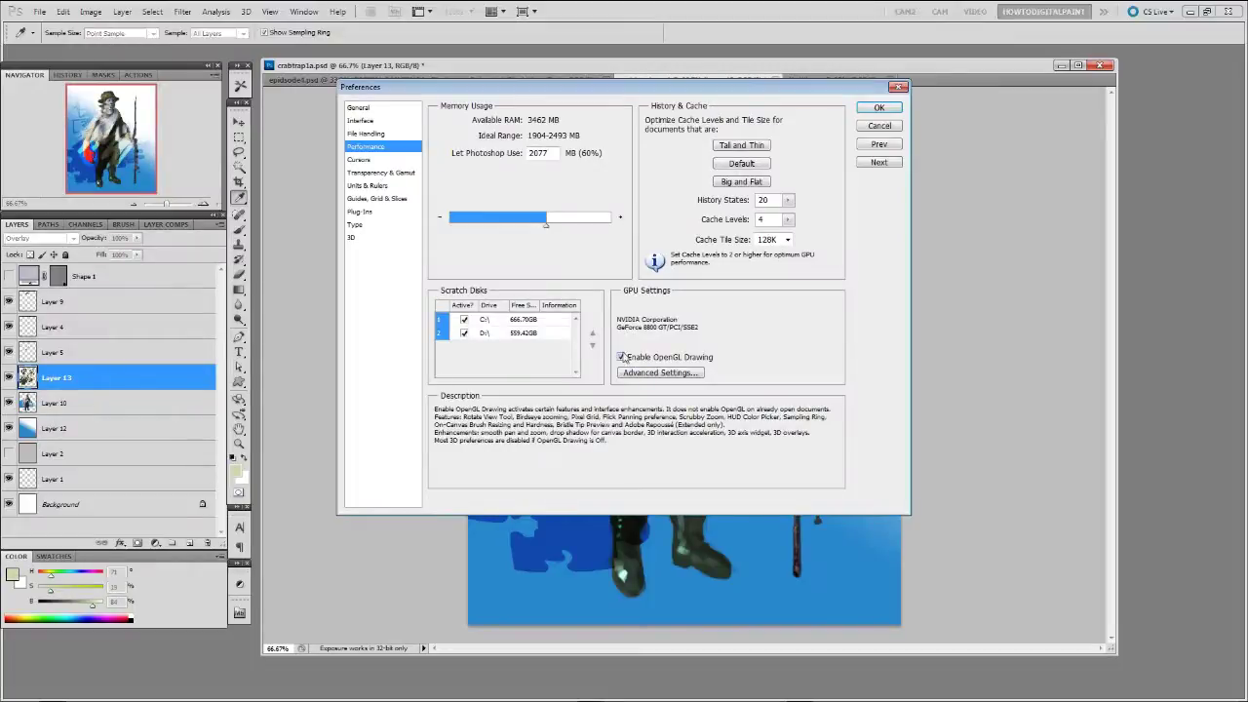
pyautogui.click(874, 129)
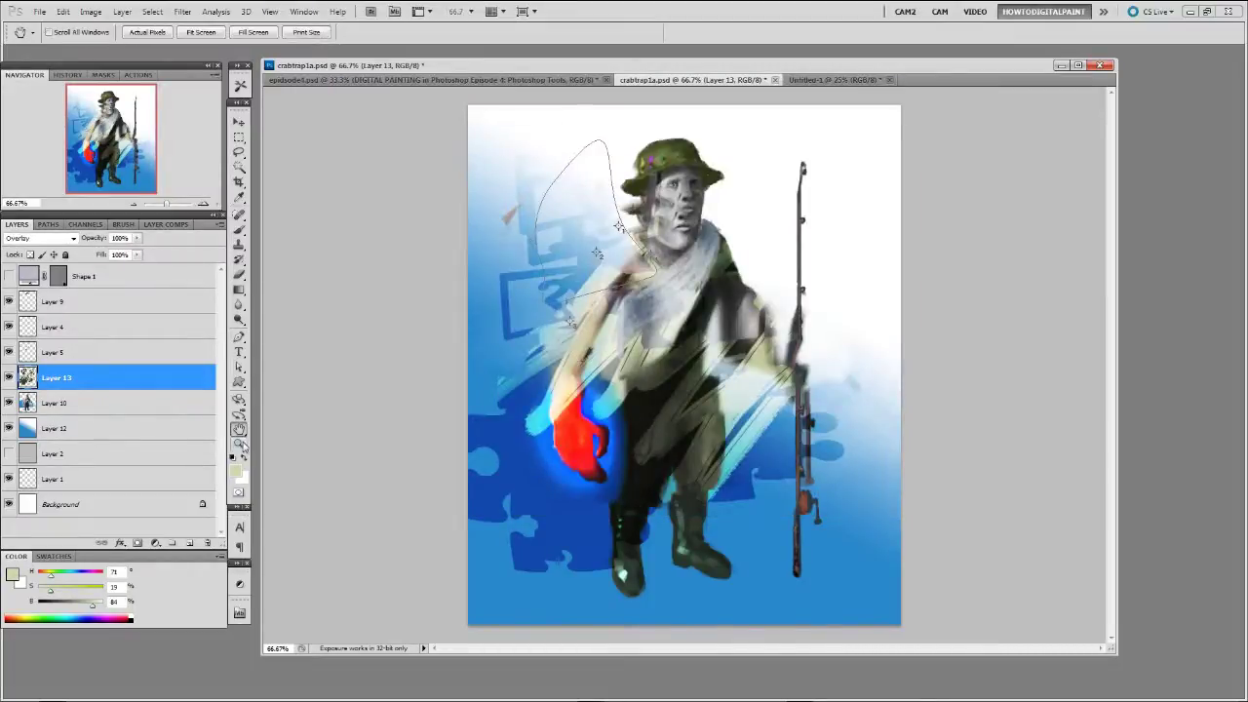
pyautogui.click(239, 444)
pyautogui.click(612, 326)
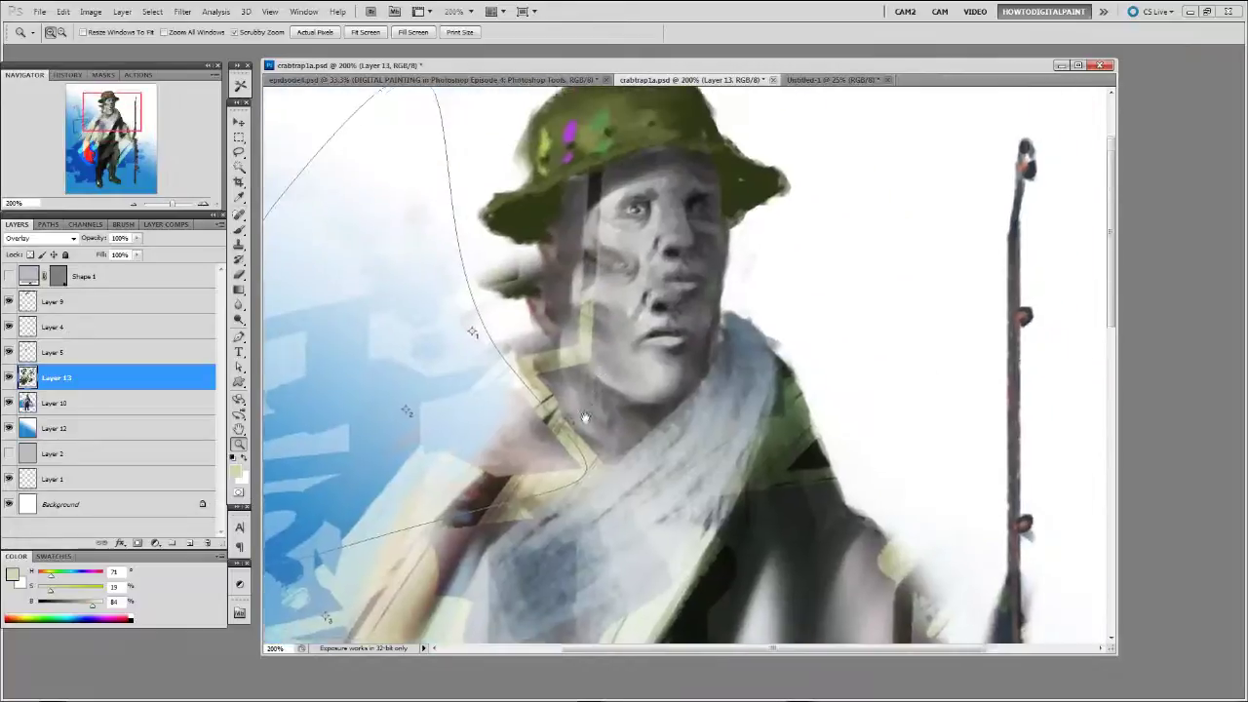
pyautogui.click(626, 317)
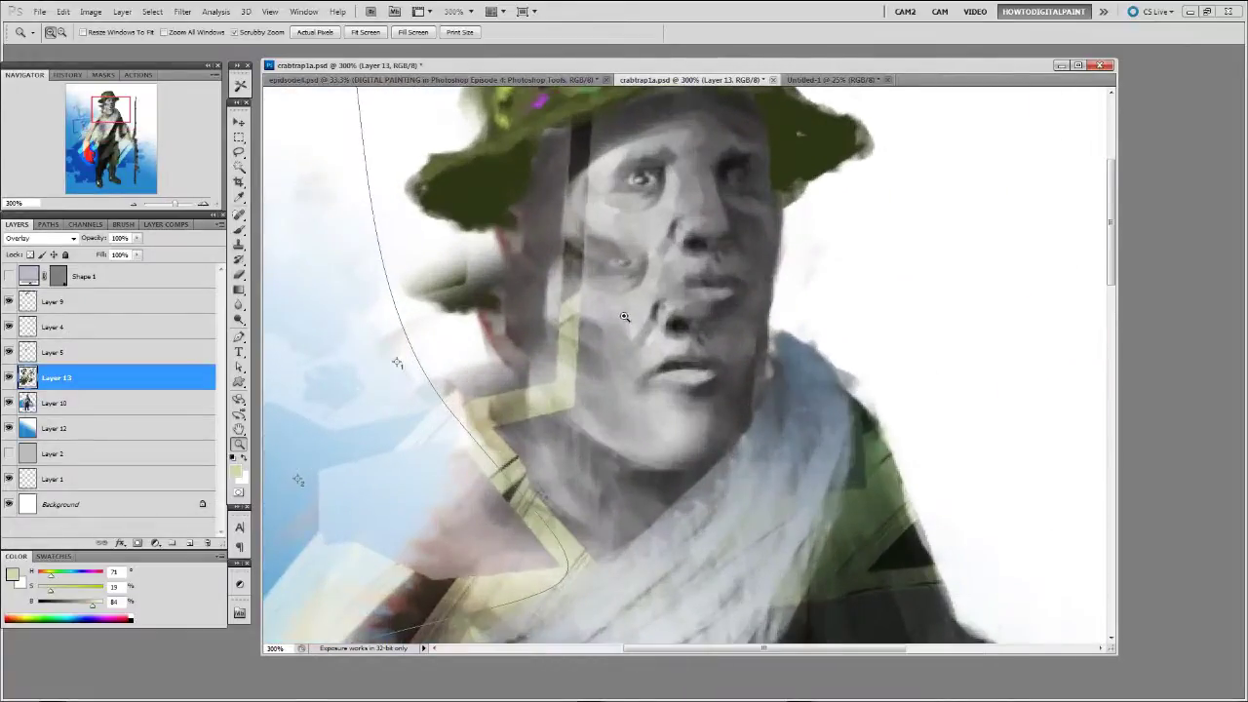
pyautogui.keyDown('alt'); pyautogui.click(622, 316); pyautogui.keyUp('alt')
pyautogui.keyDown('alt'); pyautogui.click(621, 315); pyautogui.keyUp('alt')
pyautogui.keyDown('alt'); pyautogui.click(618, 315); pyautogui.keyUp('alt')
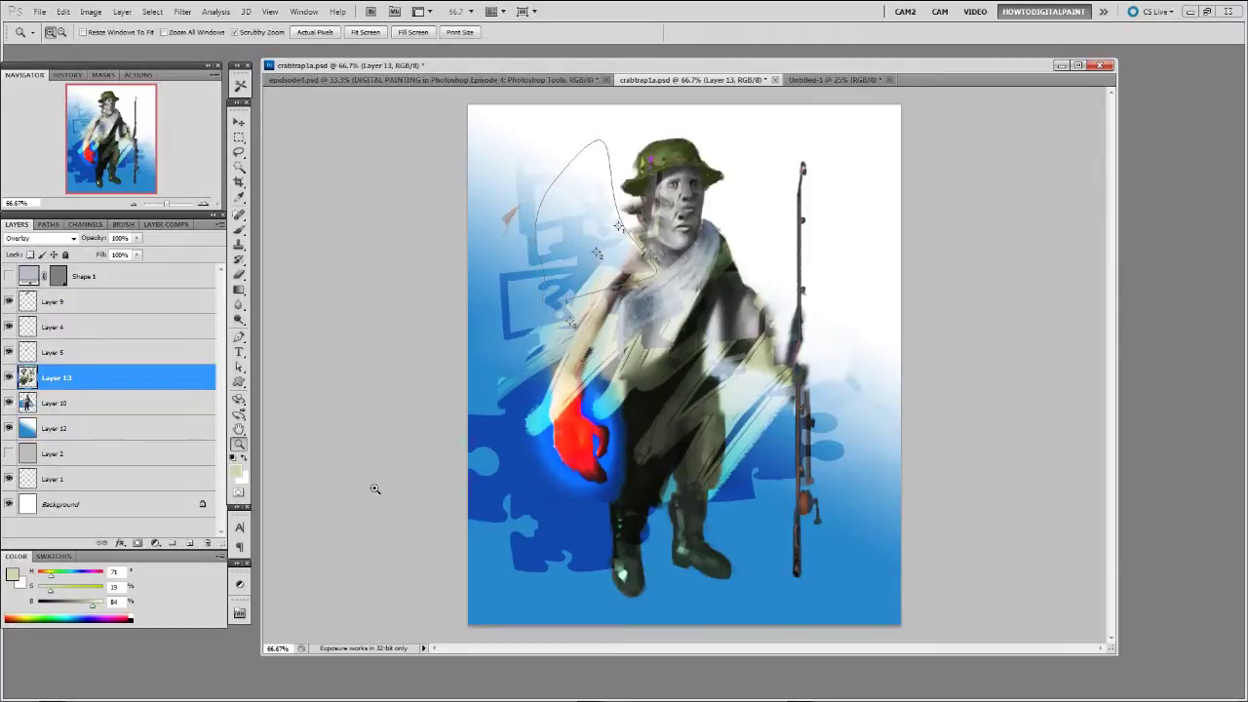
# Step: Toggle Quick Mask on and back off, leaving the illustration unchanged
pyautogui.click(235, 472)
pyautogui.press('Escape')
pyautogui.click(239, 492)
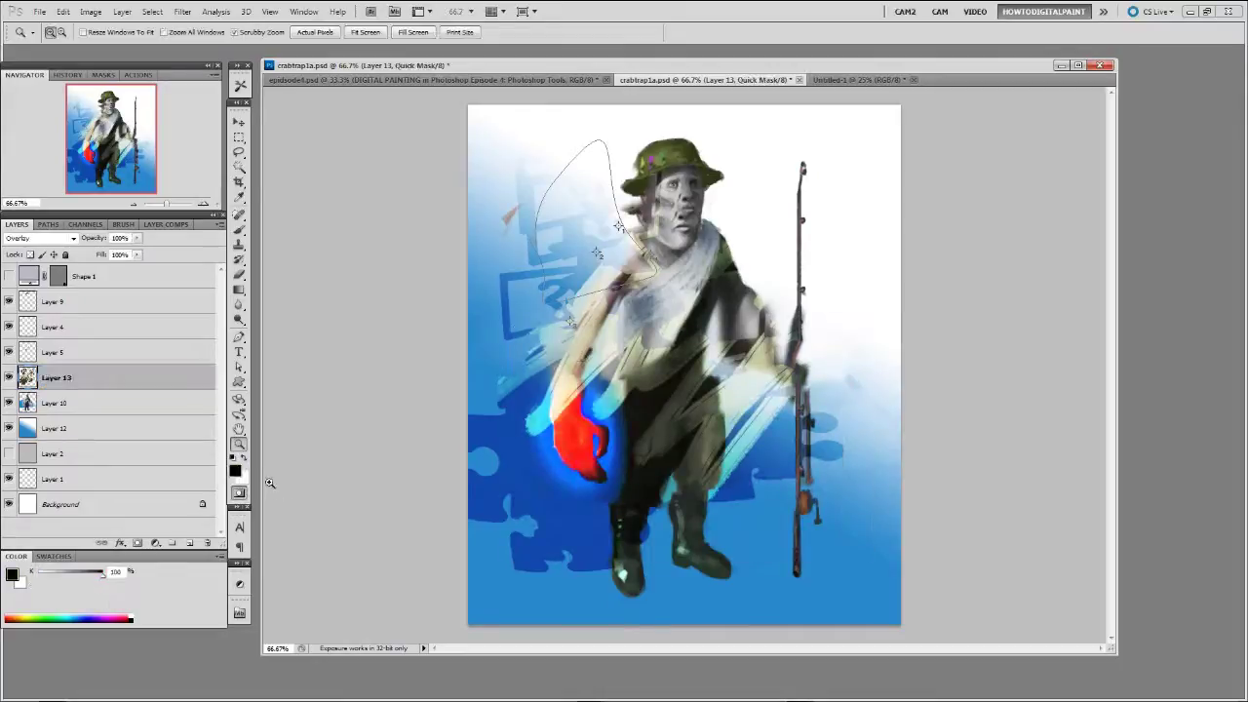
pyautogui.click(239, 492)
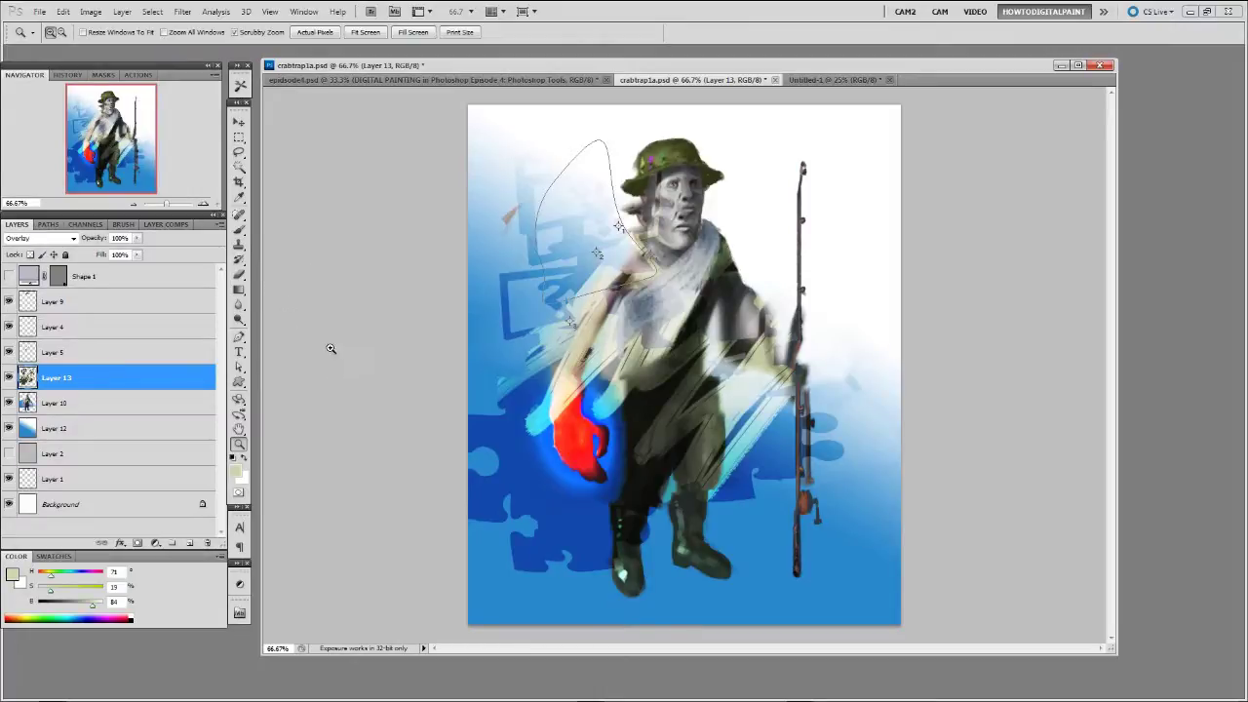
# Step: Alt+Tab to bring the HyperCam recorder window to the front
pyautogui.press('alt')
pyautogui.hotkey('alt', 'Tab')
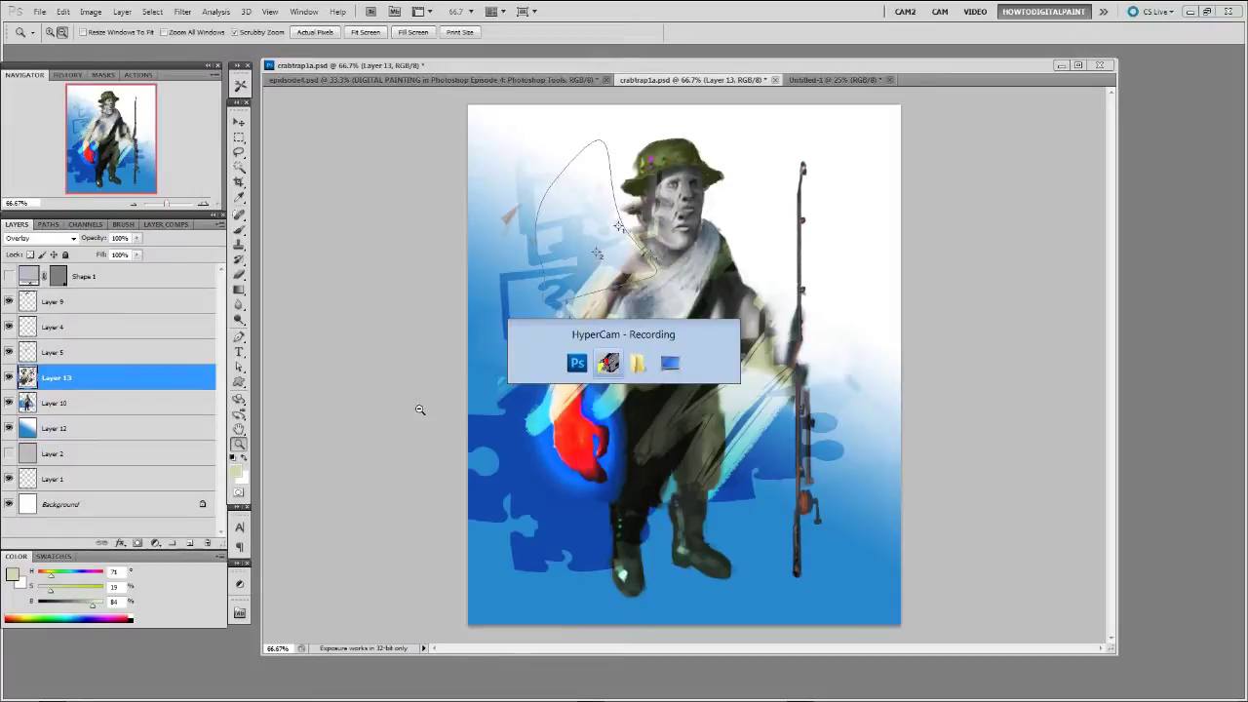
pyautogui.press('Tab')
pyautogui.press('Tab')
pyautogui.press('Tab')
pyautogui.press('Tab')
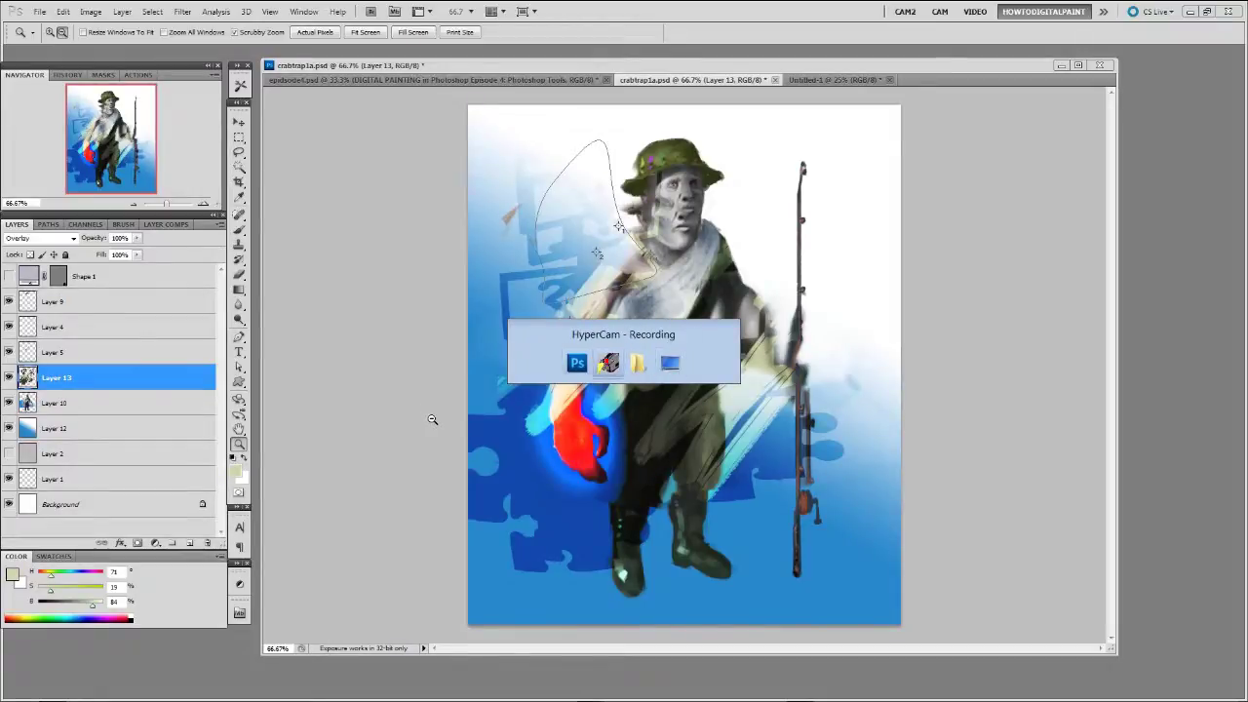